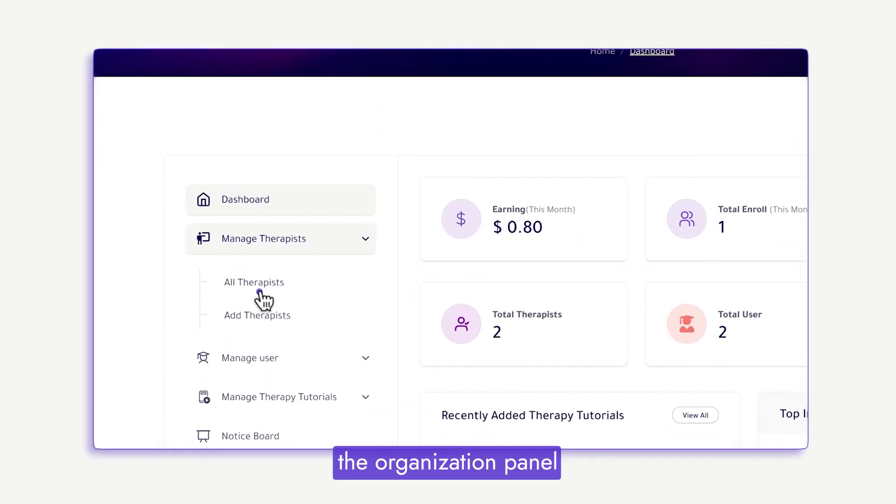
Open All Therapists, keep the first therapist Approved, and view their public profile.
left_click(260, 293)
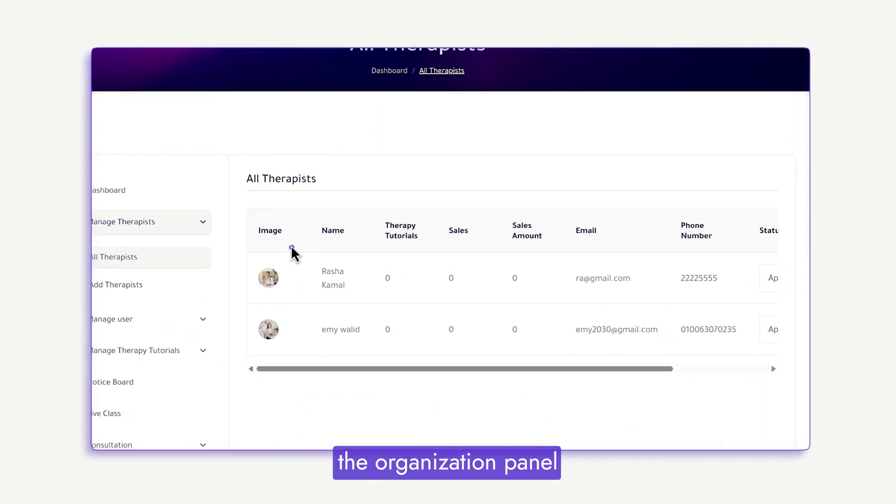
left_click_drag(676, 368, 722, 372)
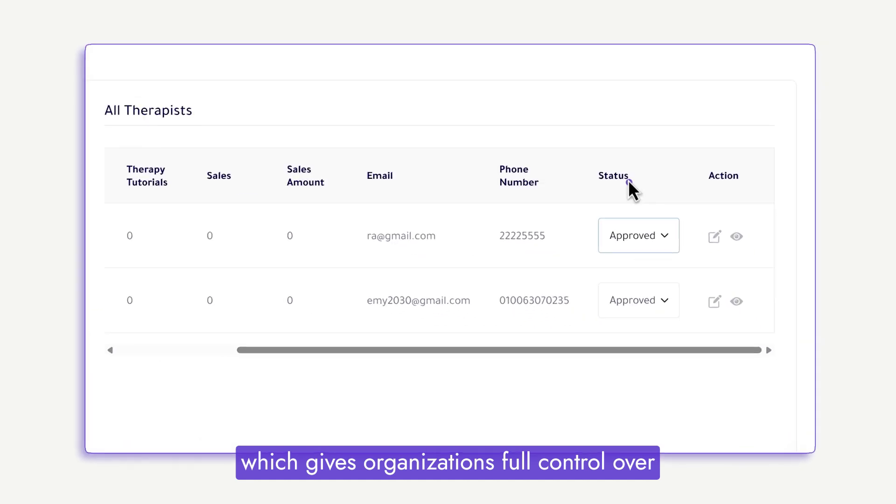
left_click(640, 235)
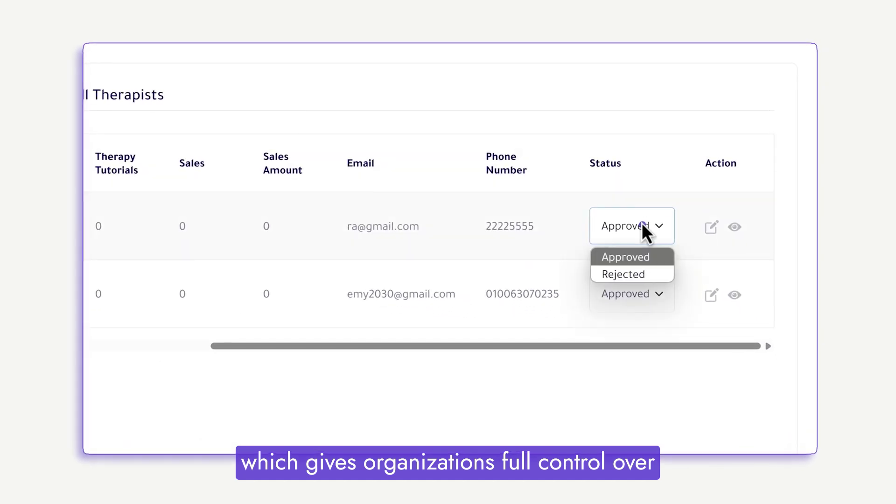
left_click(635, 255)
left_click(737, 235)
scroll(204, 300, "down", 5)
scroll(204, 300, "down", 2)
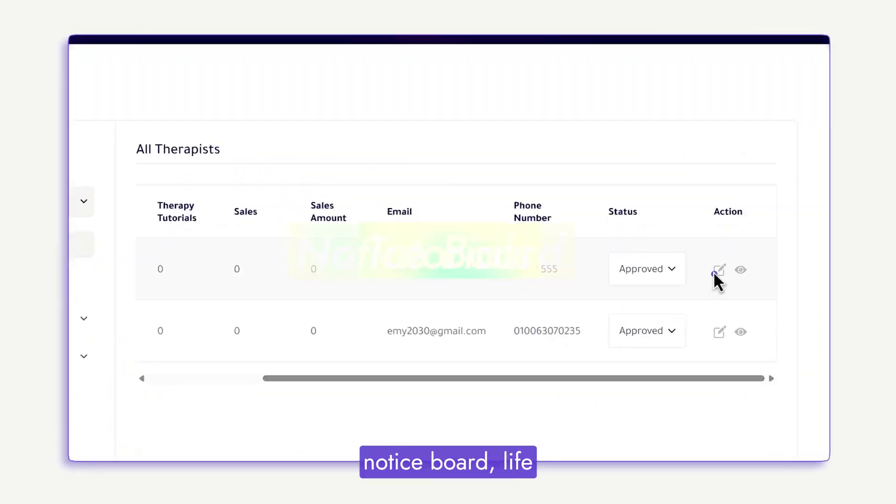
Preview the first therapist's edit page and the Add Therapists form.
left_click(717, 273)
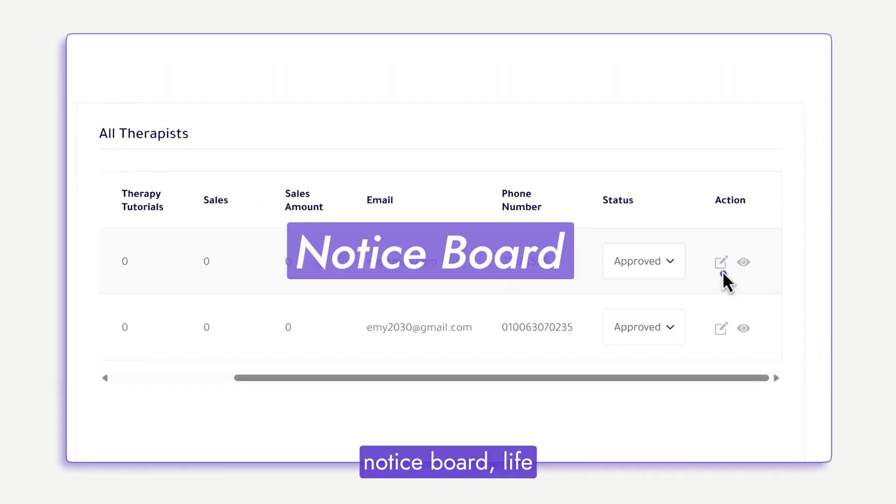
scroll(526, 294, "up", 3)
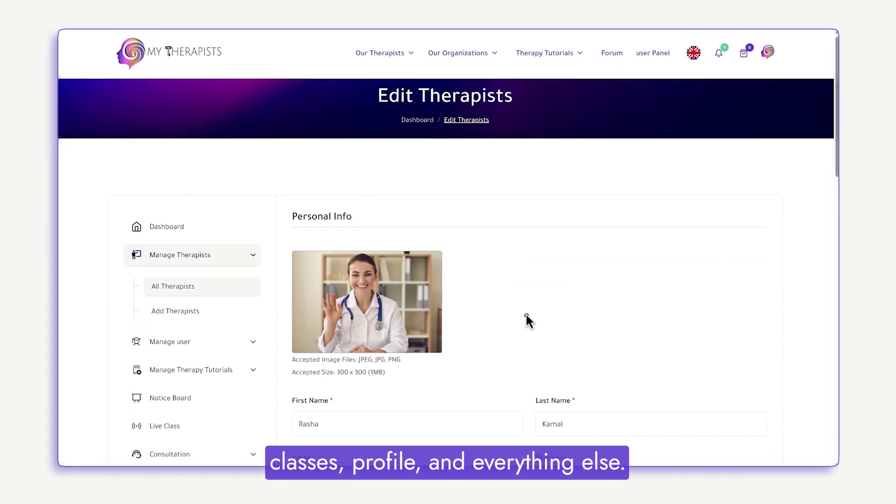
left_click(177, 310)
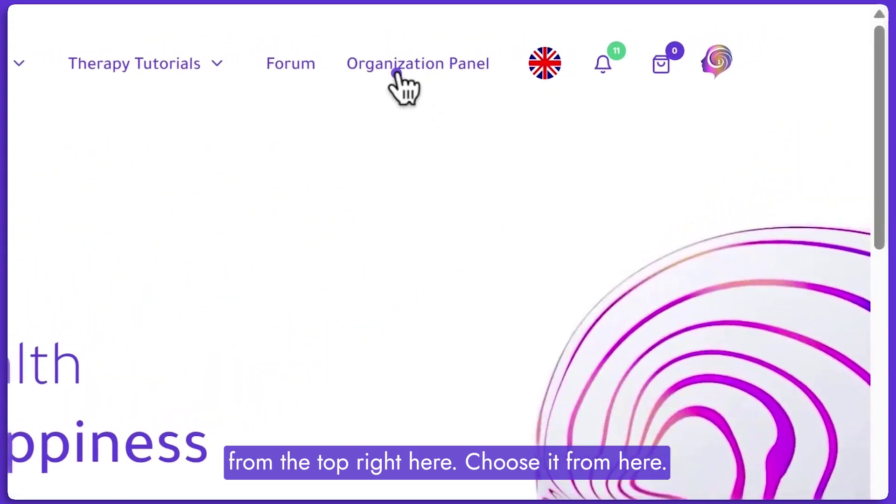
Open the Organization Panel and scroll through earnings, recent tutorials and sale statistics.
left_click(396, 68)
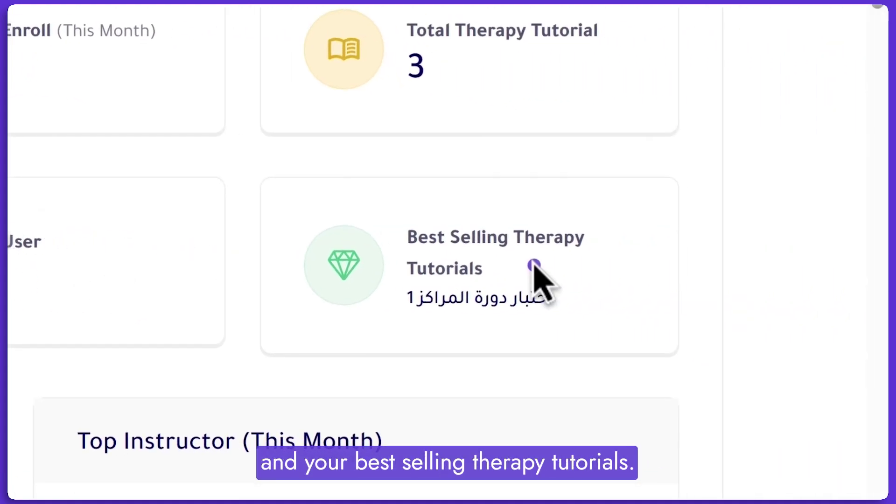
scroll(730, 287, "down", 4)
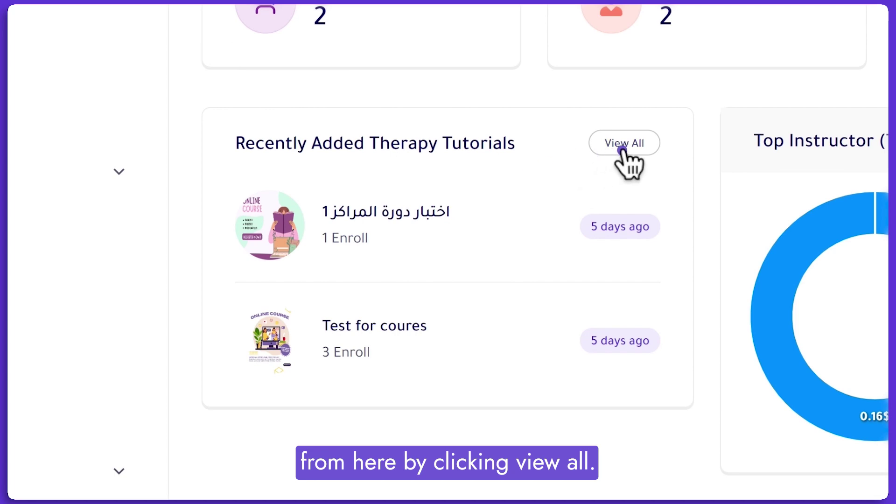
scroll(630, 156, "down", 3)
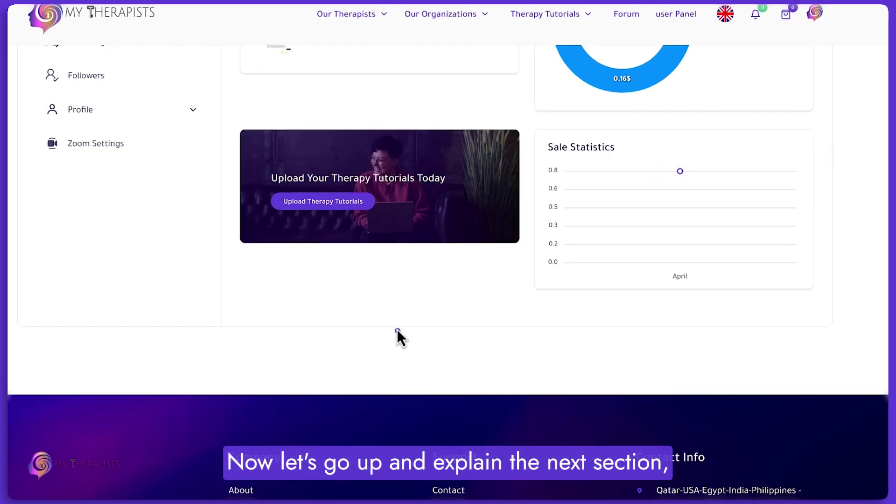
scroll(396, 333, "up", 10)
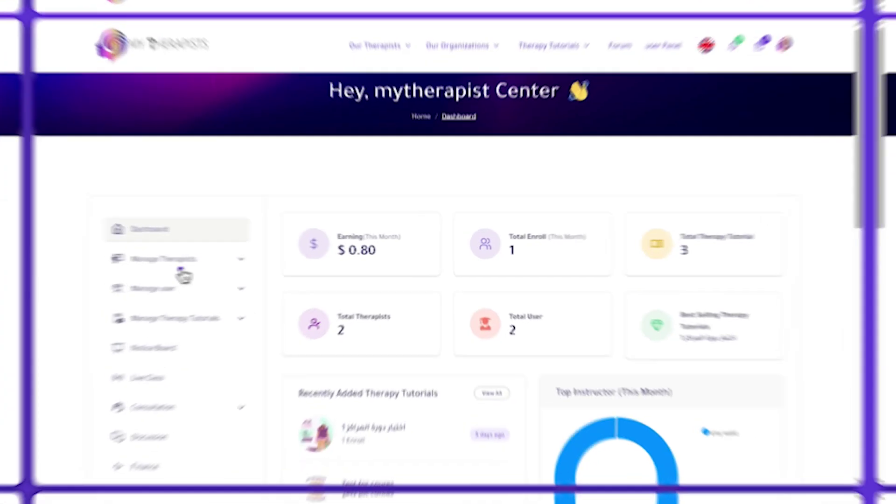
Open All Therapists under Manage Therapists and leave the first therapist Approved.
left_click(175, 267)
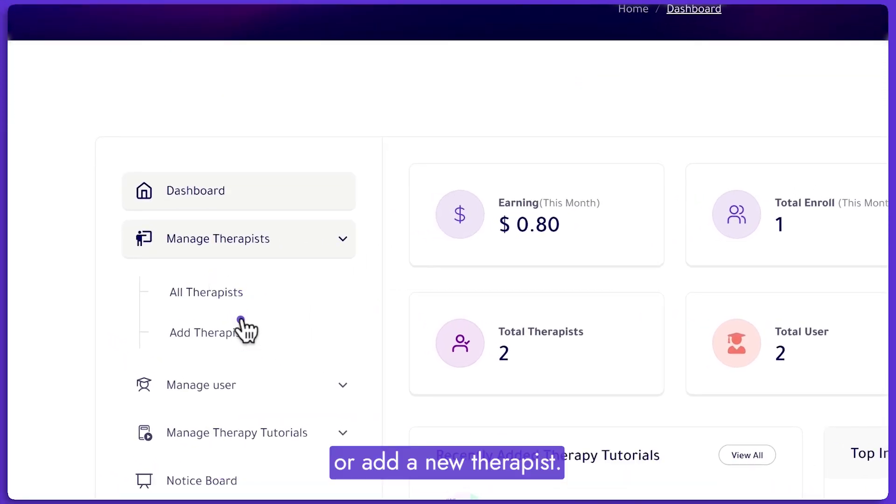
left_click(212, 299)
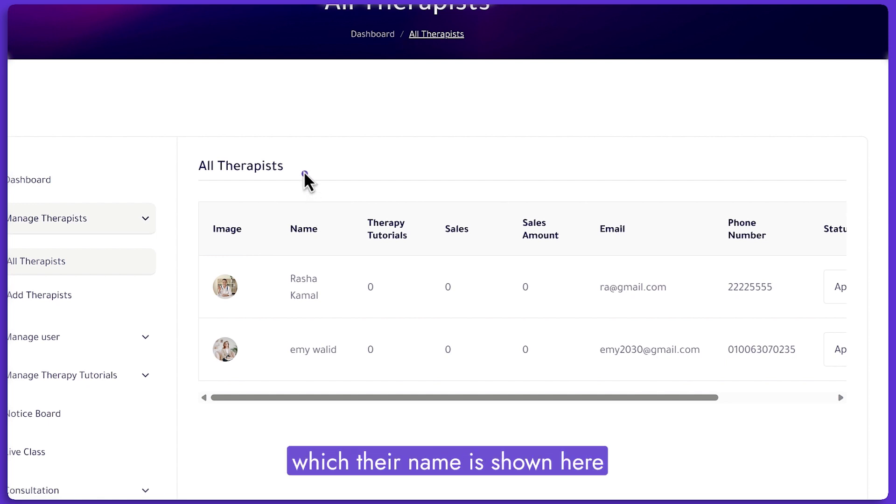
left_click_drag(686, 394, 801, 392)
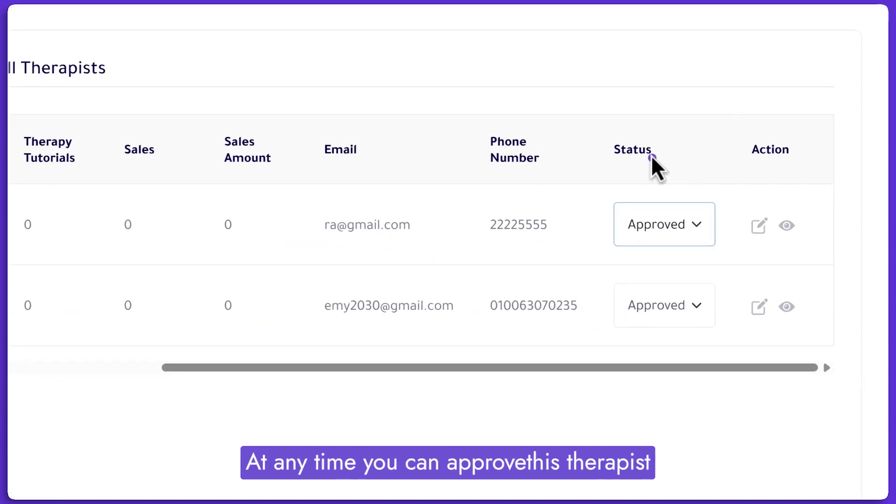
left_click(675, 222)
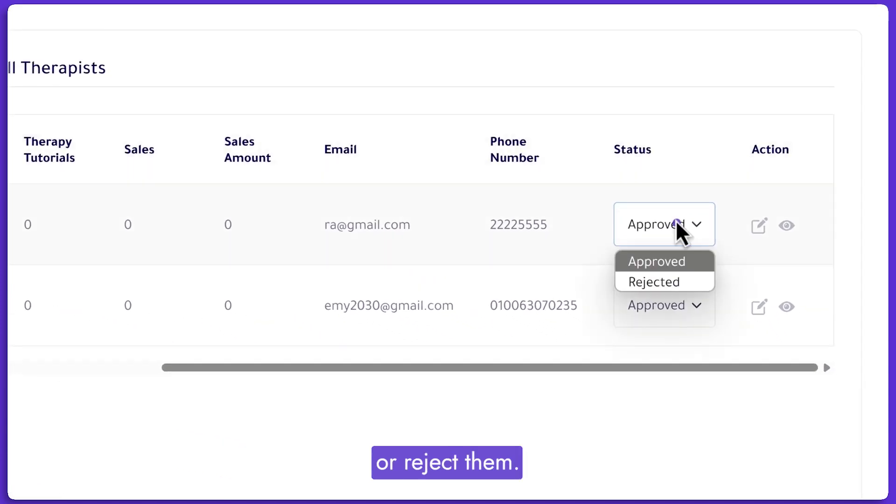
left_click(676, 222)
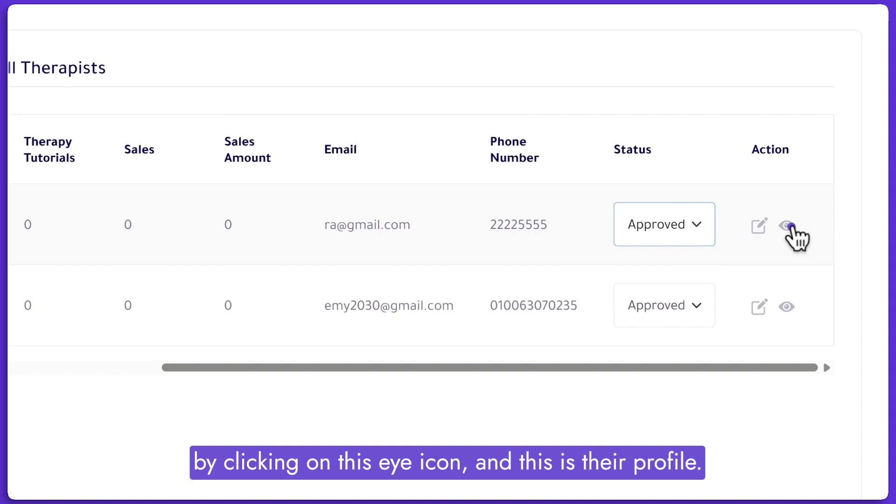
View the first therapist's profile page, then return to the therapists list.
left_click(788, 226)
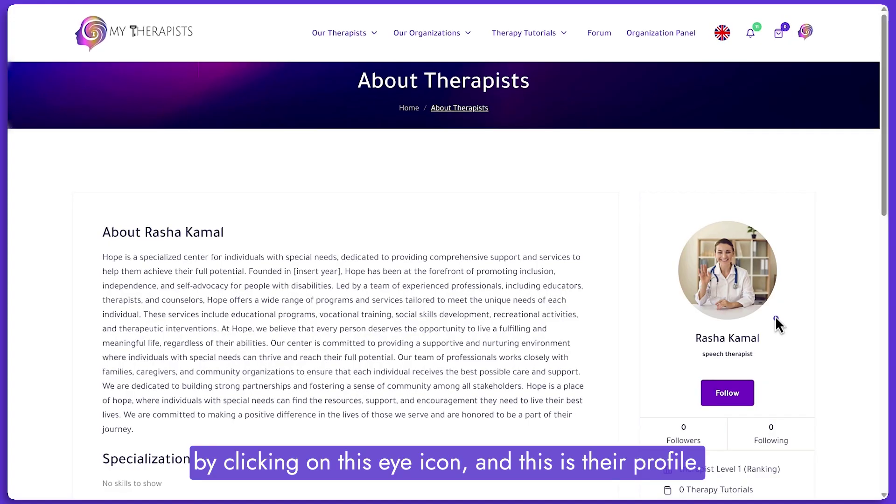
scroll(156, 314, "down", 5)
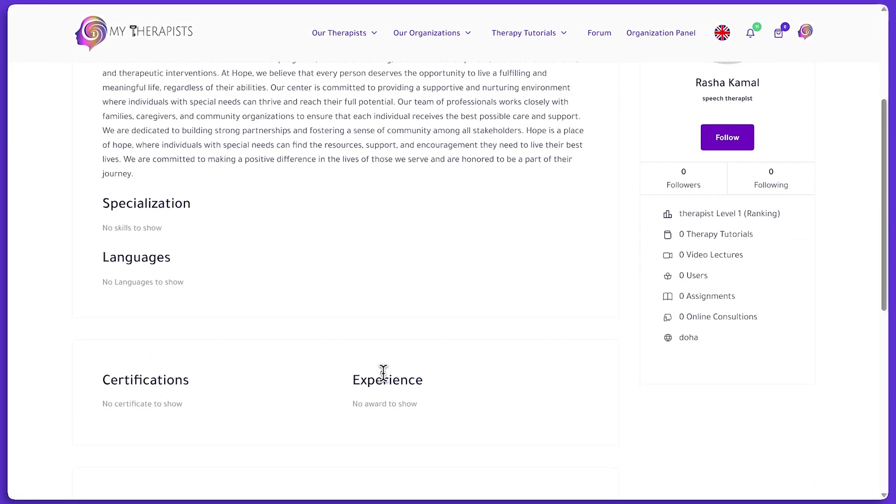
scroll(401, 304, "up", 5)
key("alt+Left")
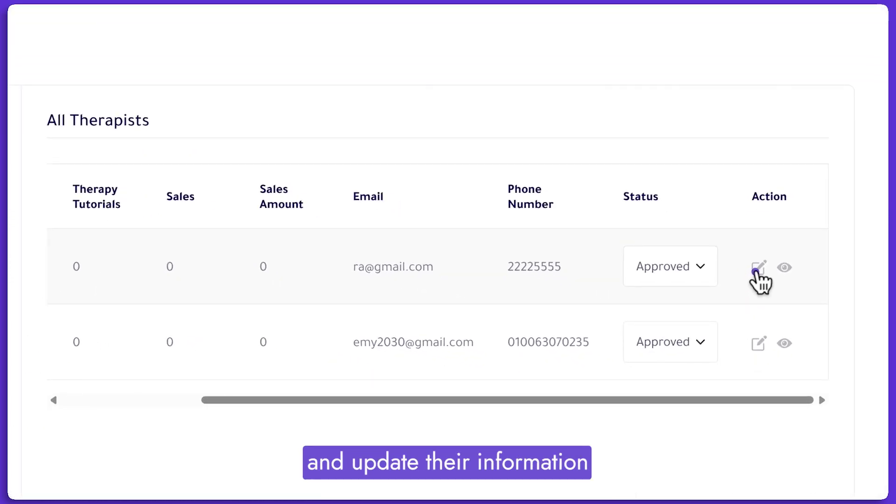
Preview the first therapist's Edit Therapists page, then open the blank Add Therapists form.
left_click(759, 270)
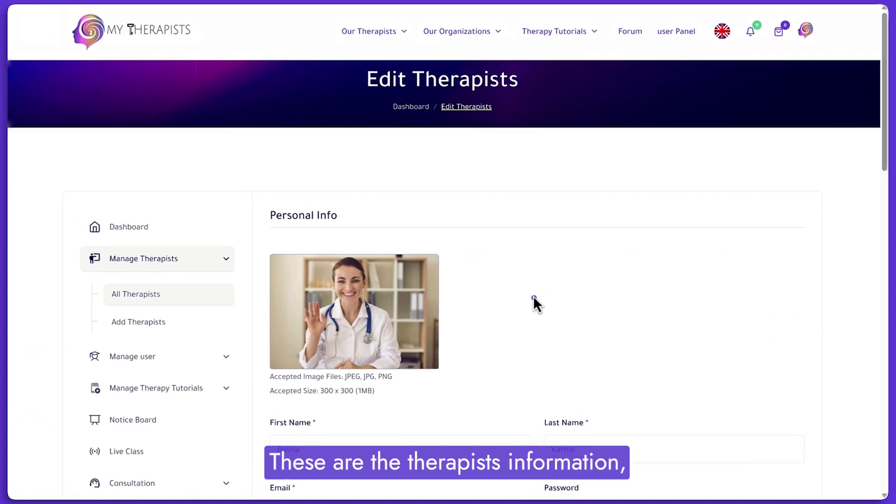
scroll(533, 296, "down", 3)
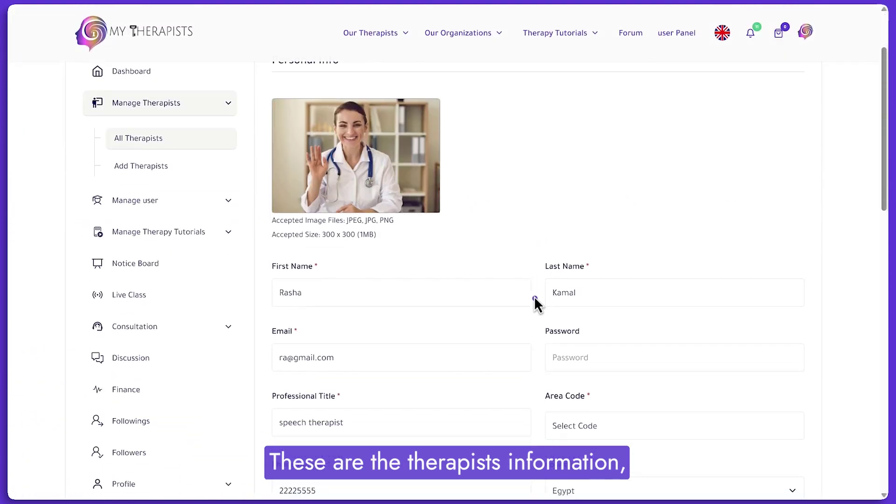
scroll(534, 299, "down", 5)
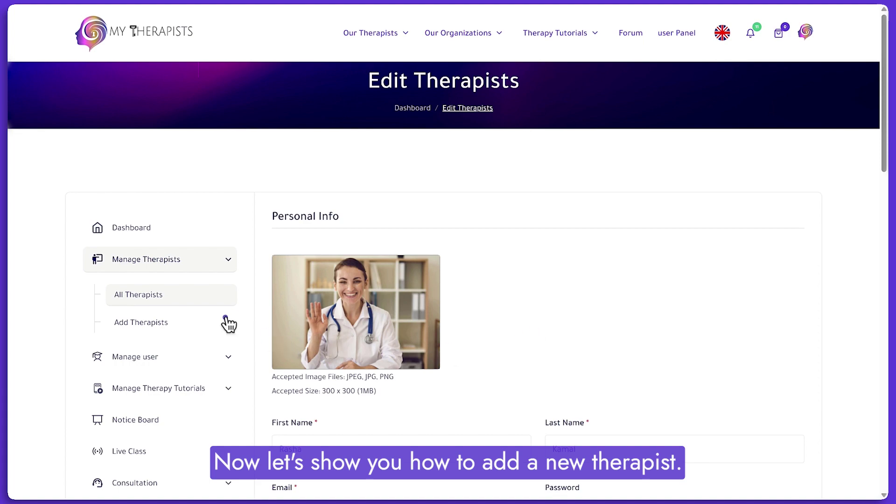
left_click(146, 323)
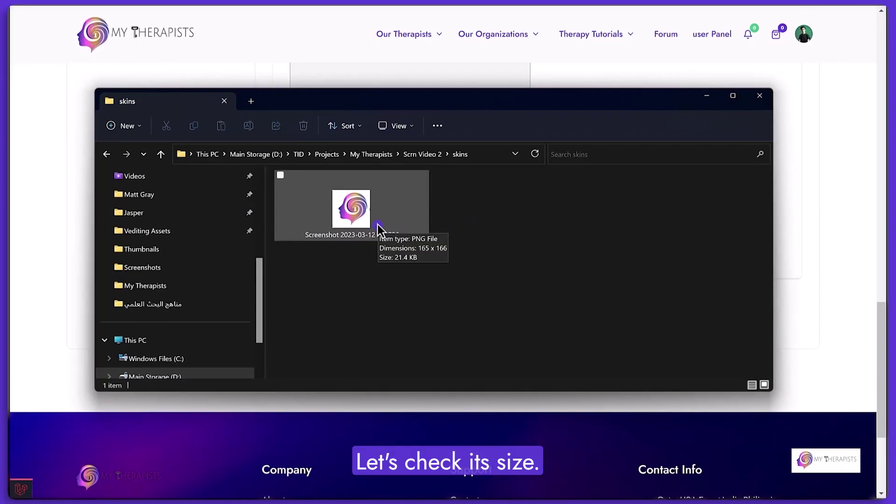
Check in the logo file's Properties details that it measures 165 × 166 pixels.
right_click(366, 209)
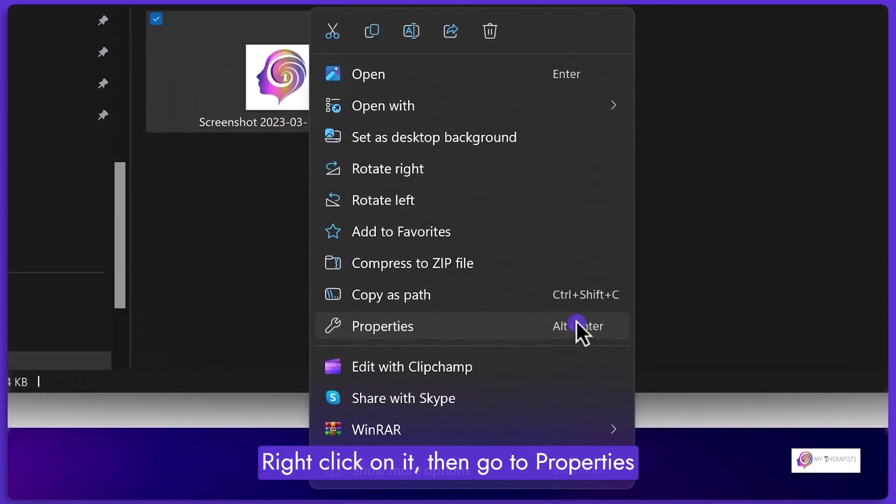
left_click(577, 323)
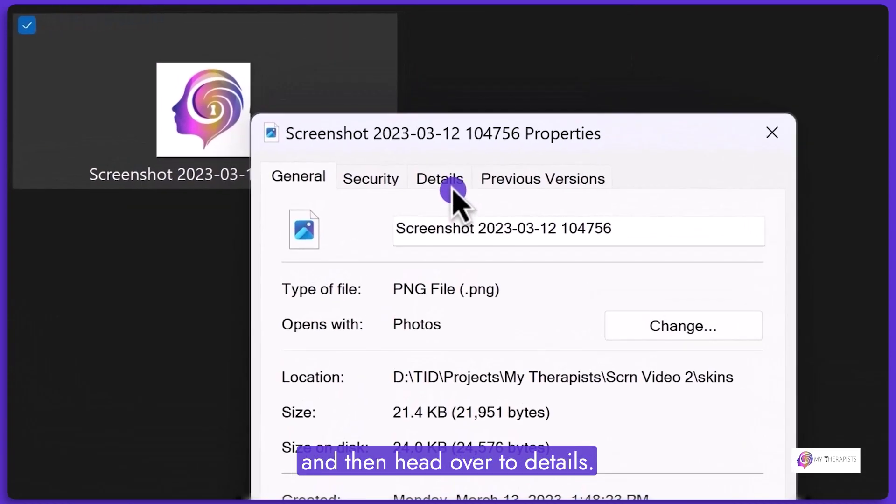
left_click(441, 179)
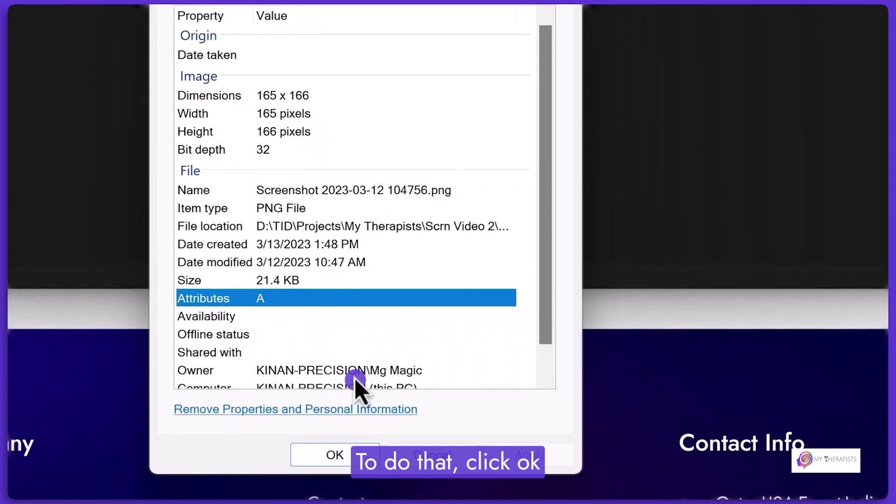
left_click(362, 452)
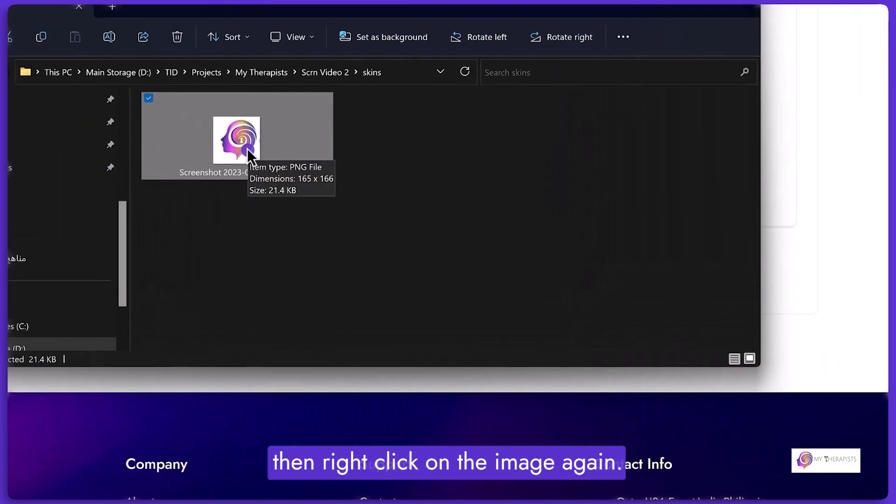
Open the logo screenshot in Paint.
right_click(248, 148)
mouse_move(335, 163)
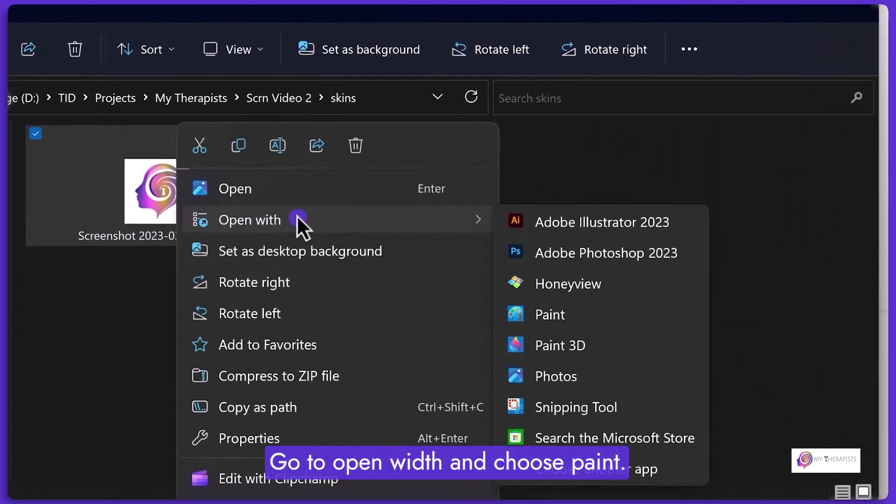
left_click(574, 319)
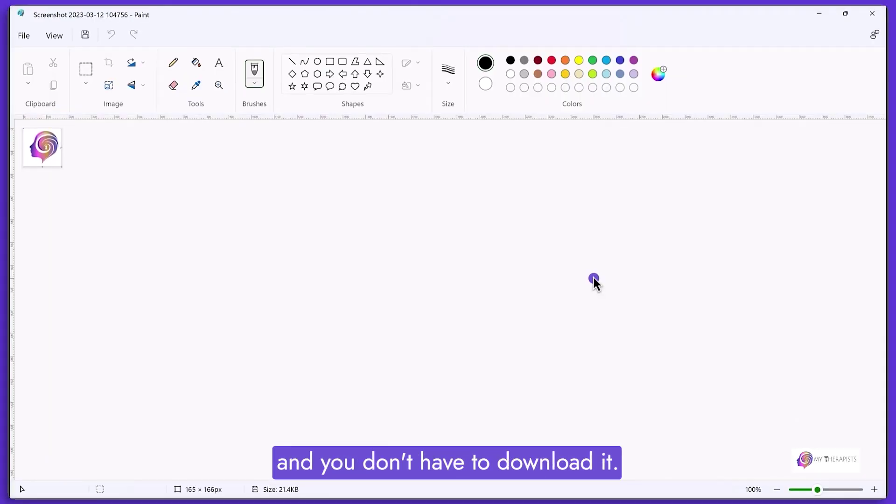
Resize the logo to 575 × 450 pixels without keeping the aspect ratio.
left_click_drag(817, 489, 825, 489)
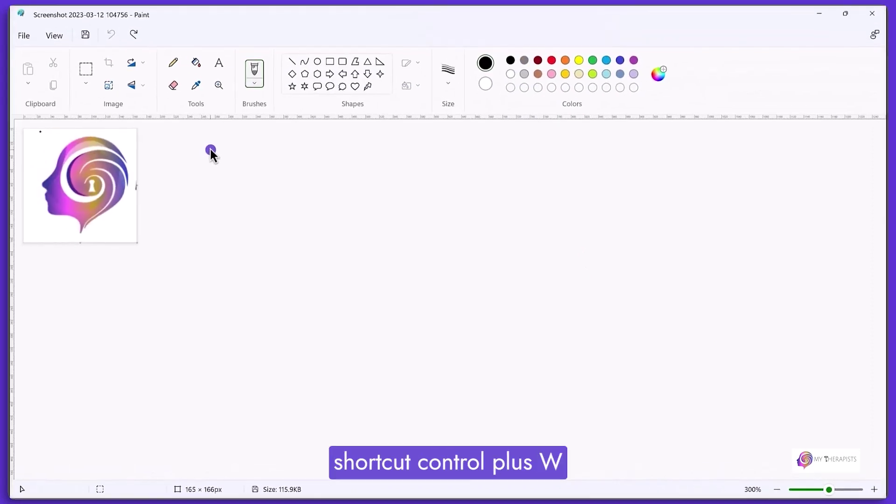
key("ctrl+w")
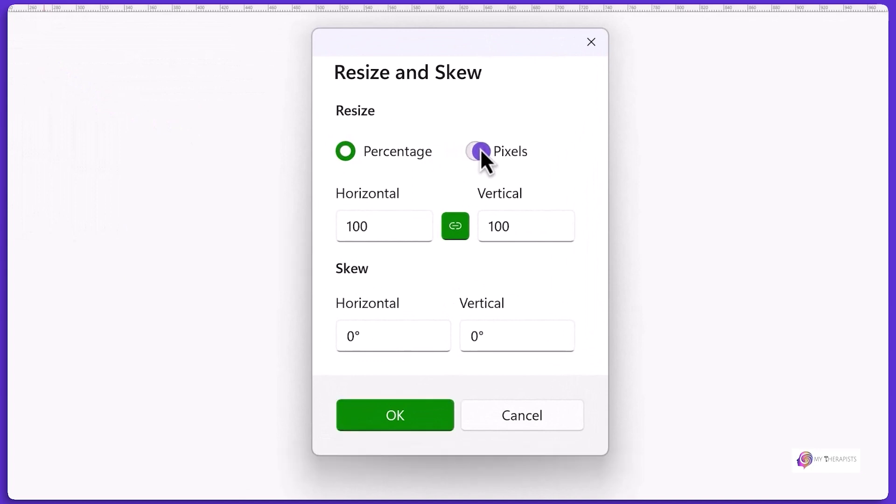
left_click(479, 151)
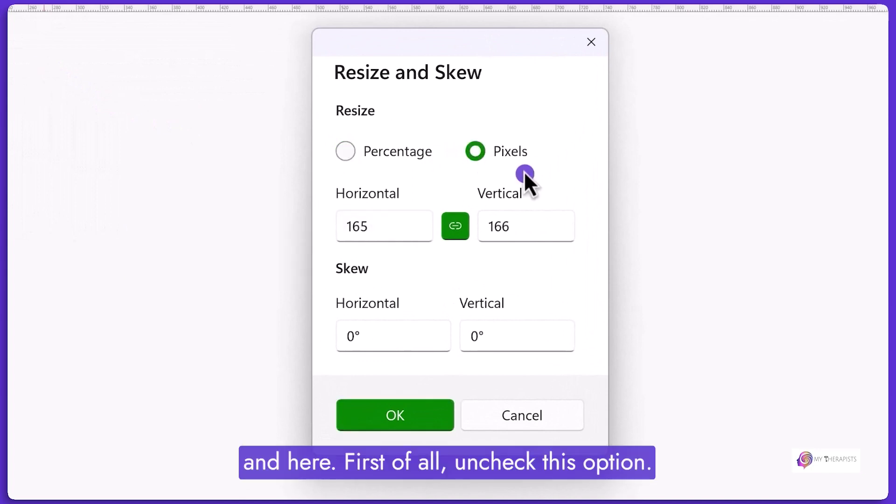
left_click(463, 222)
left_click(395, 216)
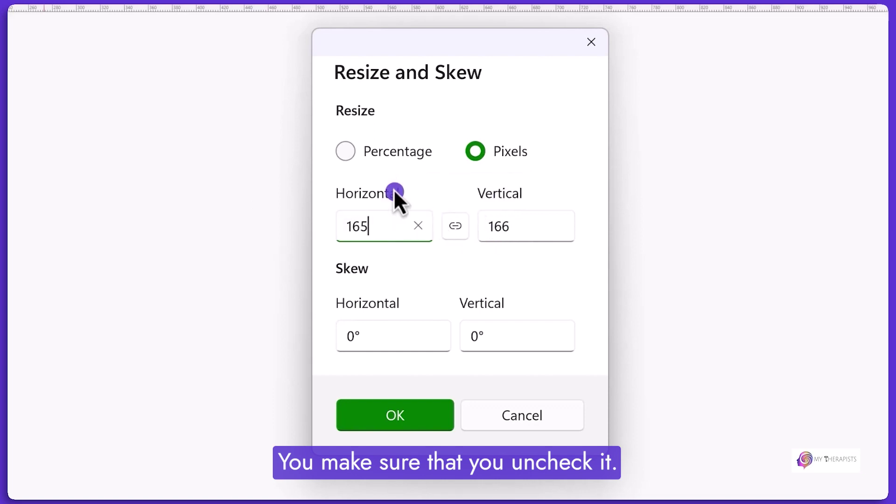
double_click(399, 220)
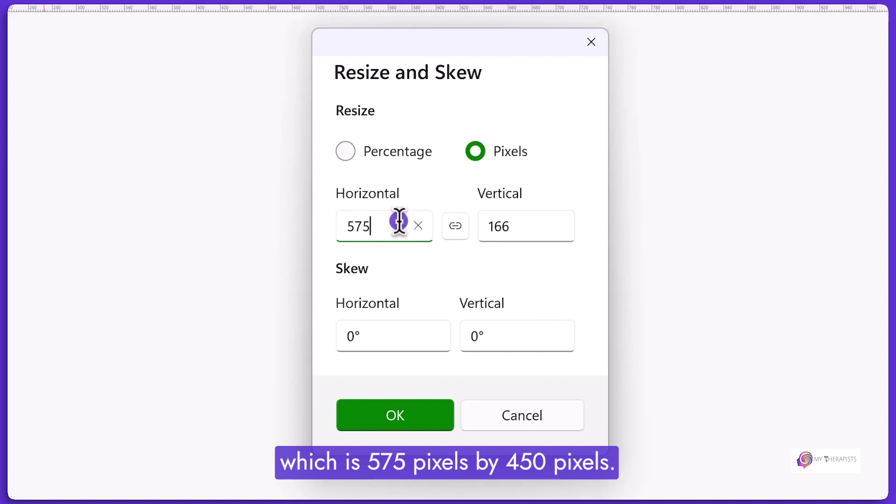
double_click(504, 229)
type("450")
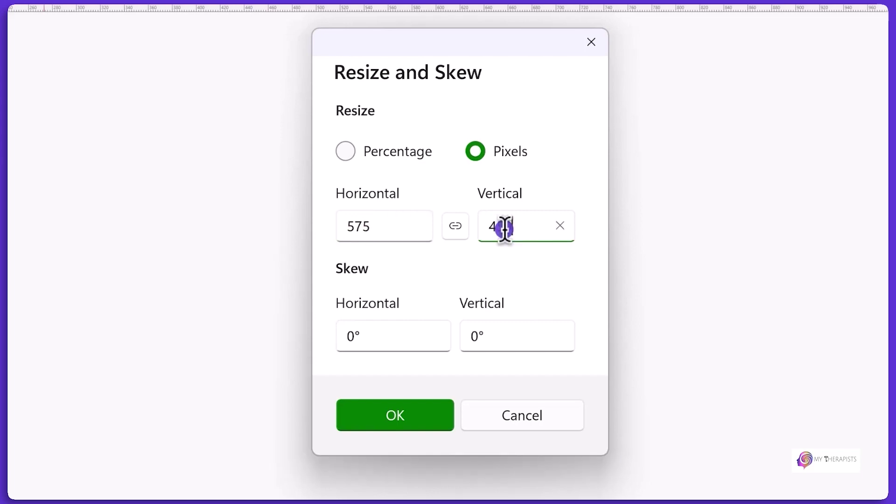
left_click(397, 412)
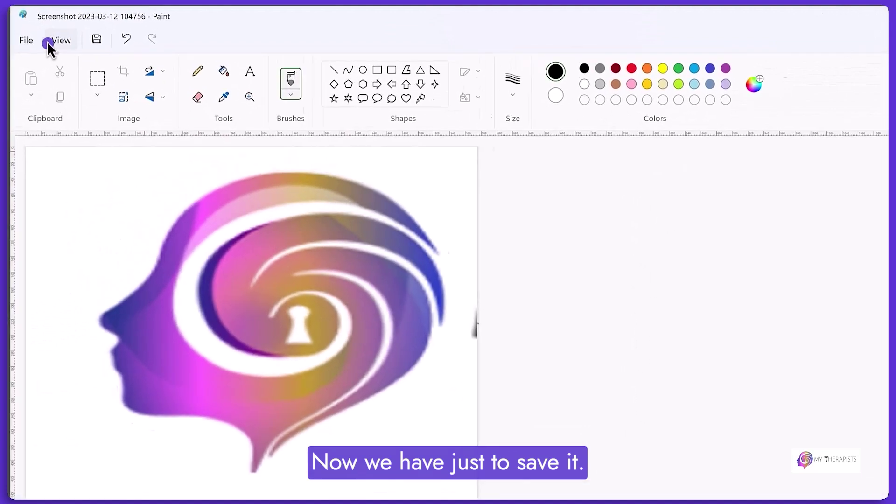
Save the picture as a PNG in the My Therapists folder, replacing the existing file.
left_click(24, 36)
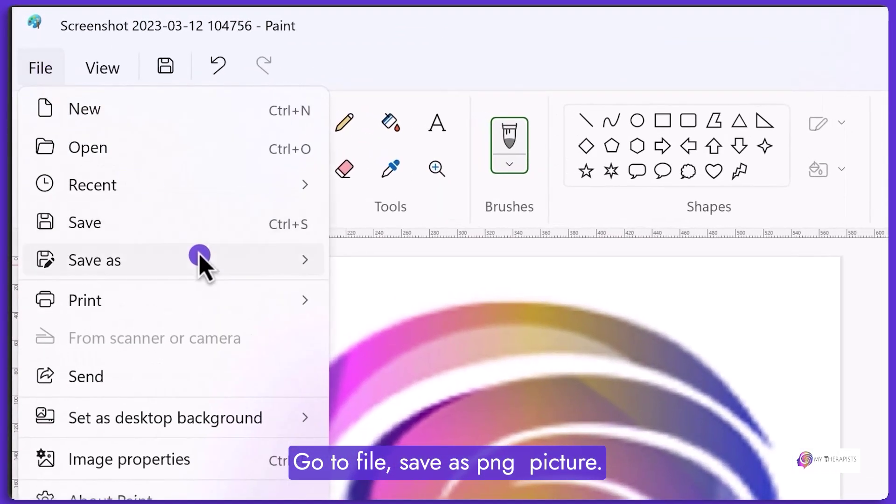
mouse_move(201, 260)
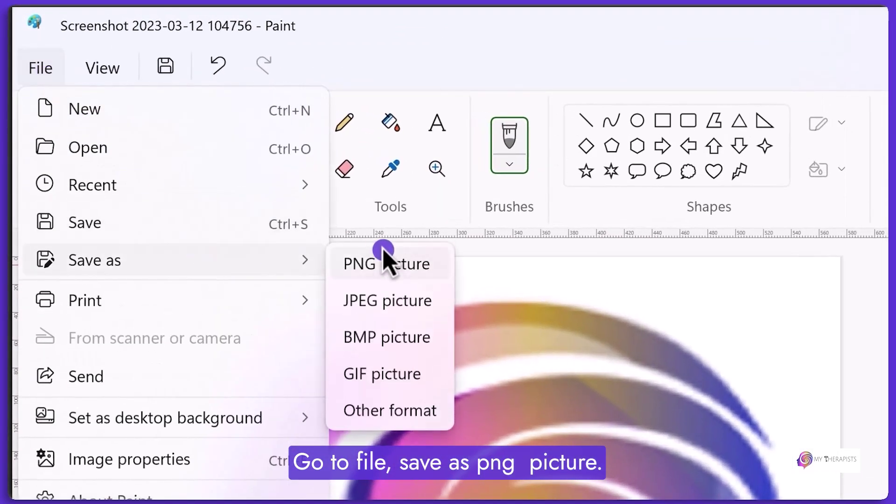
left_click(394, 259)
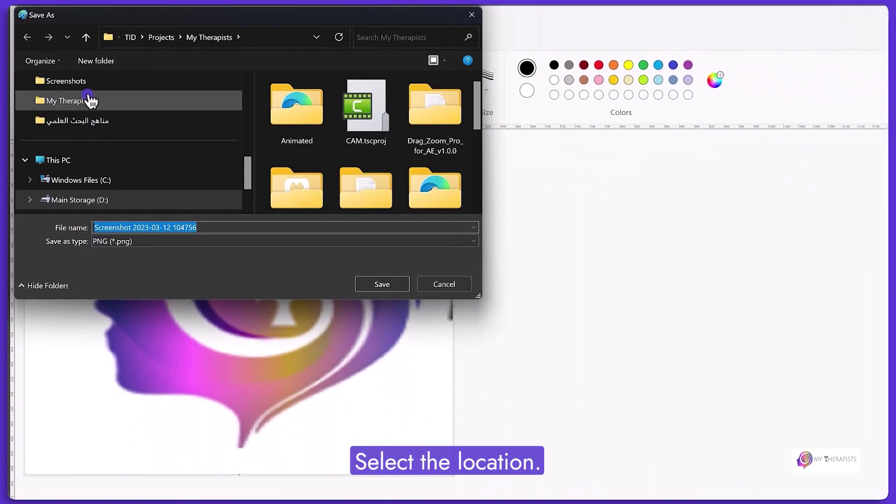
left_click(95, 106)
left_click(90, 101)
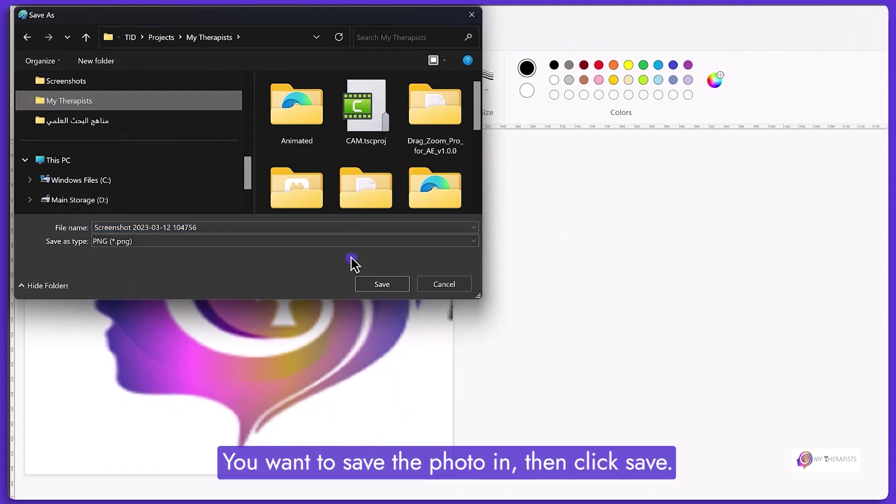
left_click(391, 285)
left_click(522, 280)
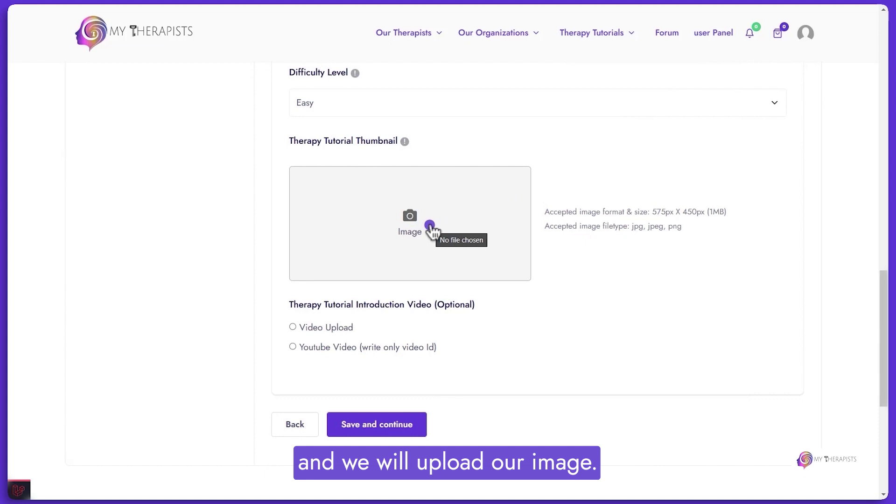
Upload 'screenshot (2)' from the Scrn Video 2 folder as the thumbnail image.
left_click(414, 229)
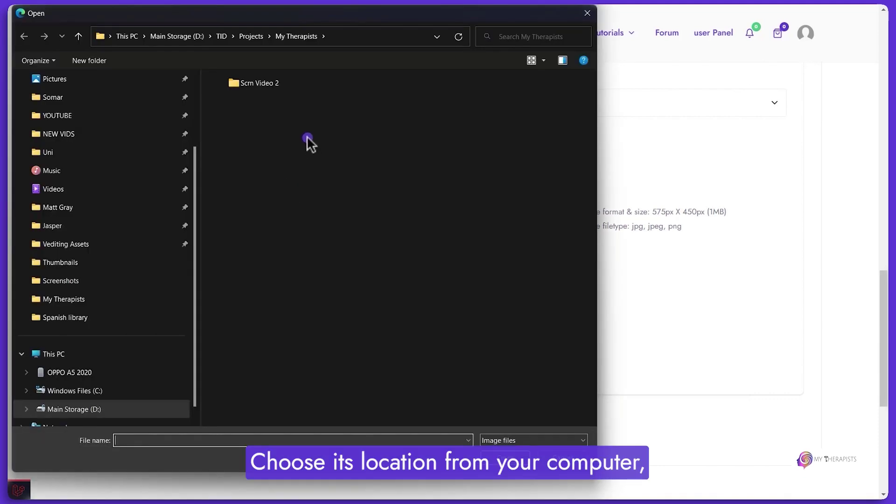
double_click(261, 83)
left_click(369, 106)
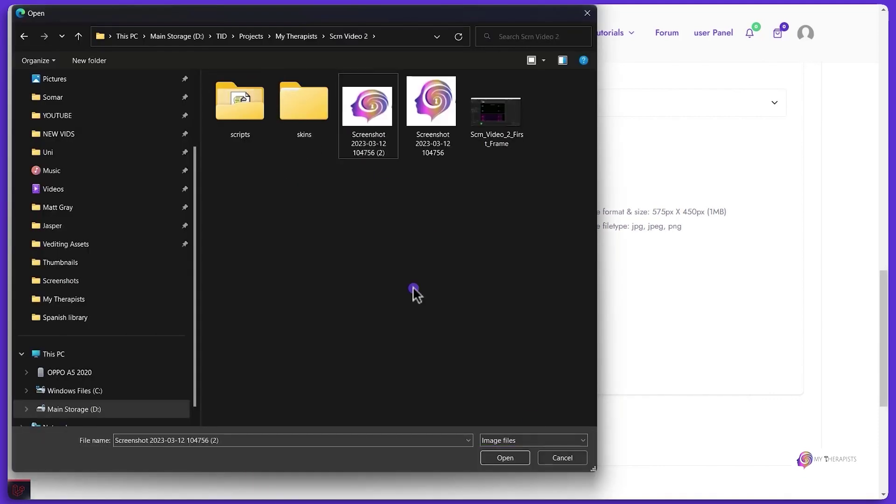
left_click(507, 457)
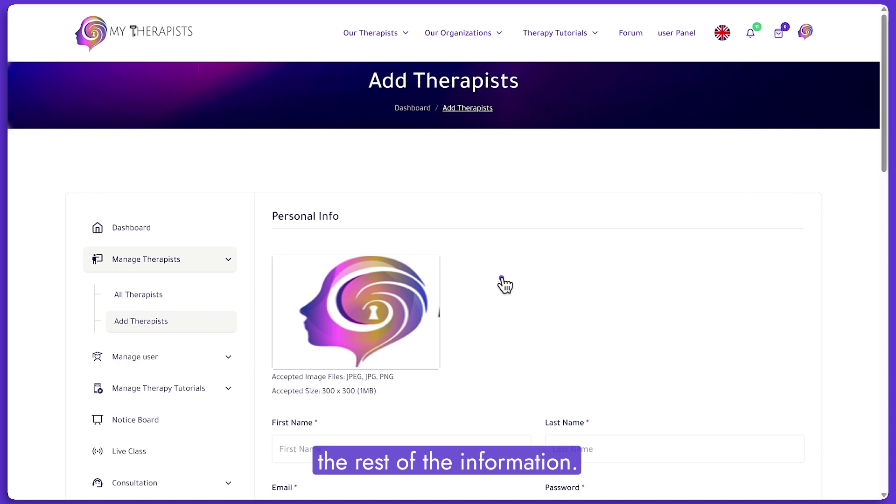
scroll(505, 285, "down", 3)
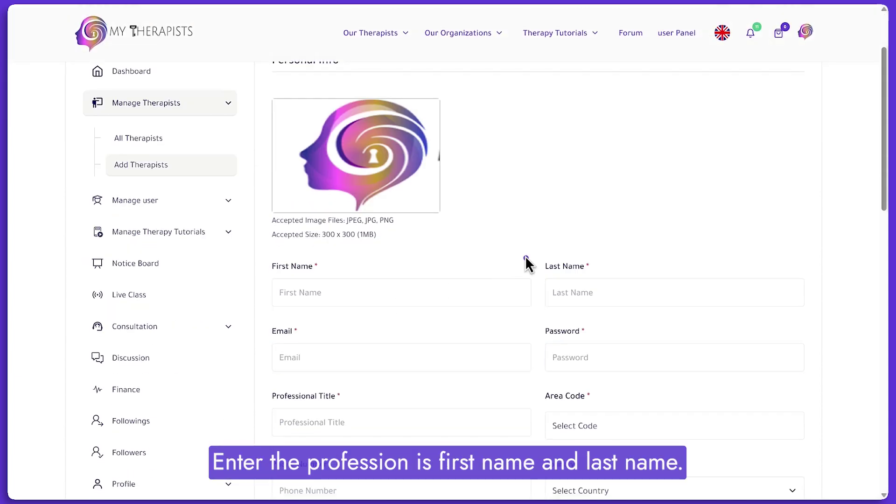
Enter the therapist's first and last name, e-mail address and account password.
left_click(394, 288)
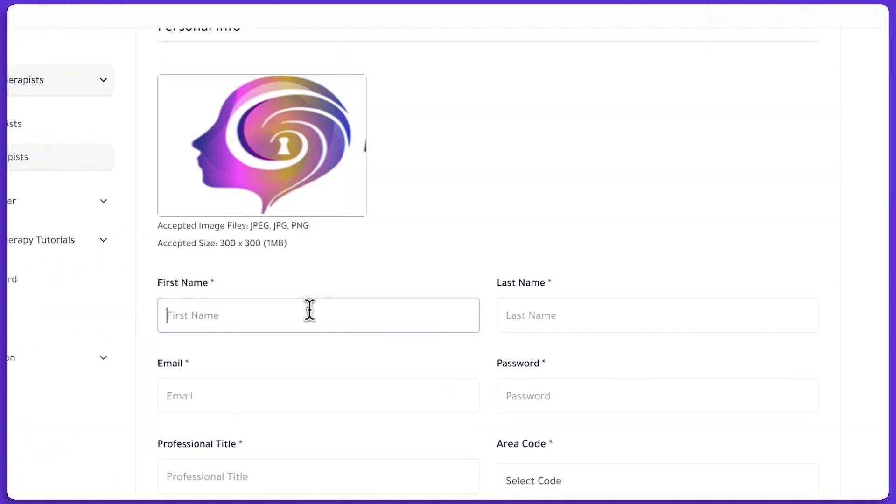
left_click(555, 298)
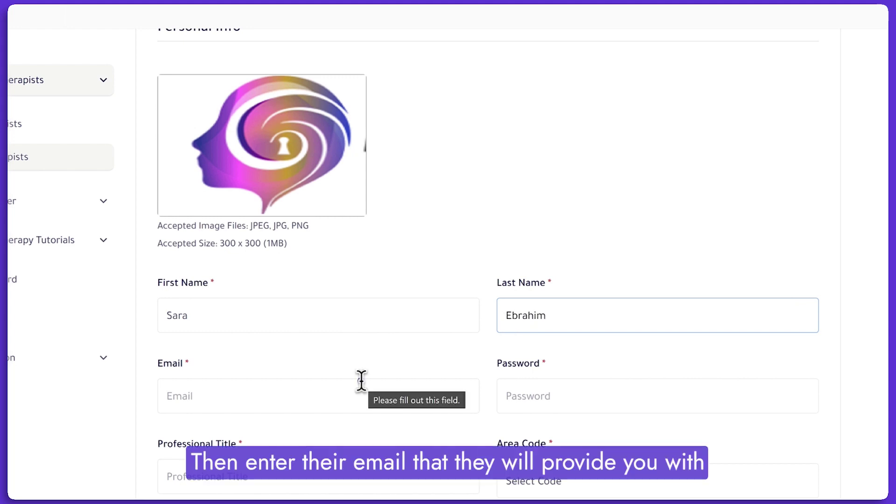
left_click(322, 398)
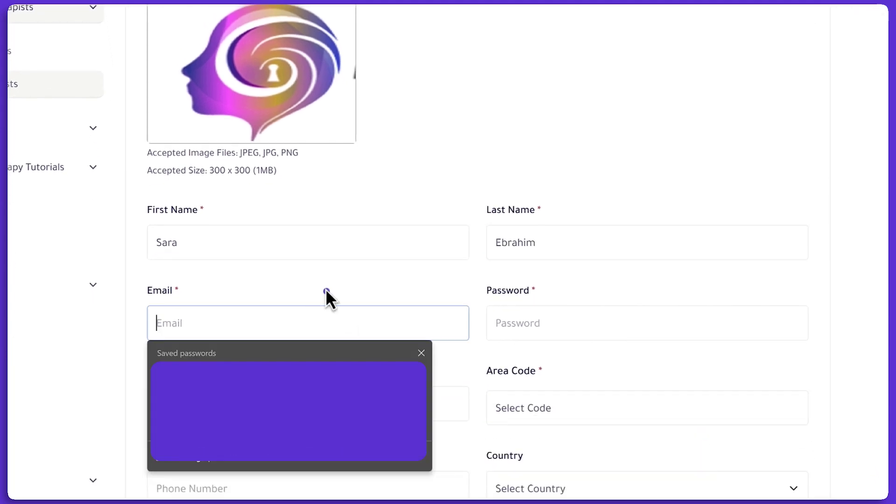
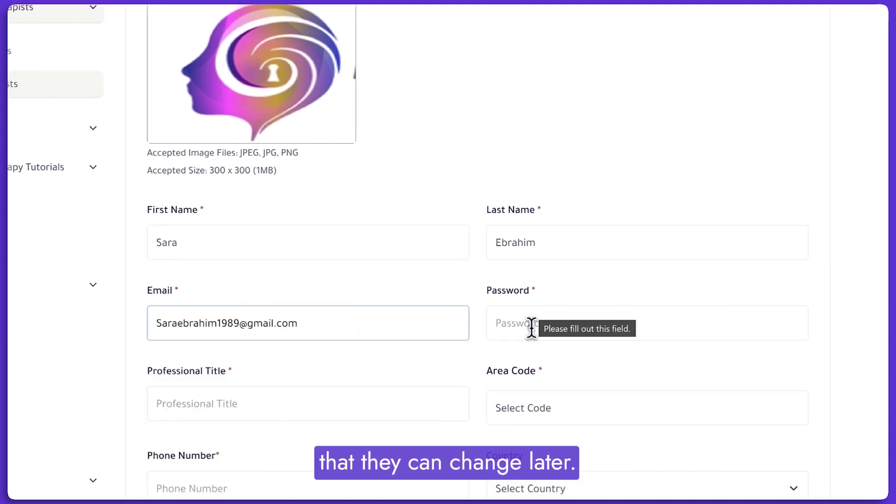
left_click(531, 328)
type("••••••••")
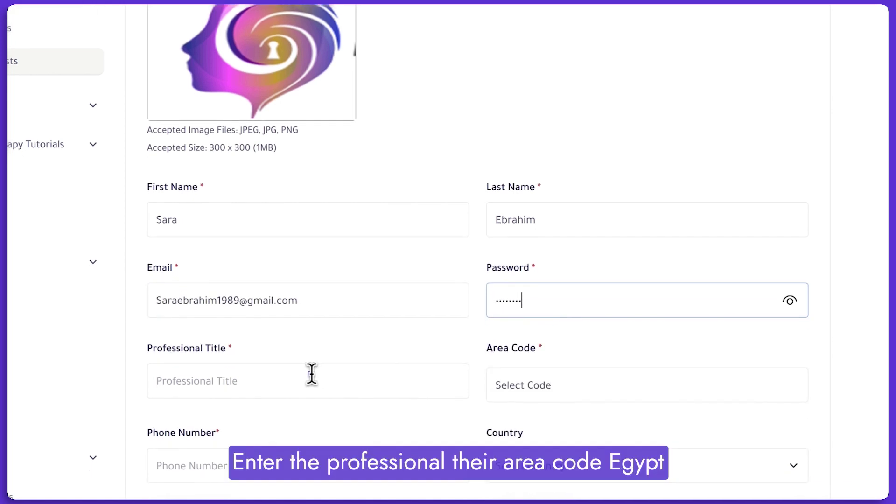
Set professional title Psychologist, area code EGY(+20), the phone number and country Egypt.
left_click(311, 373)
type("Psychologist")
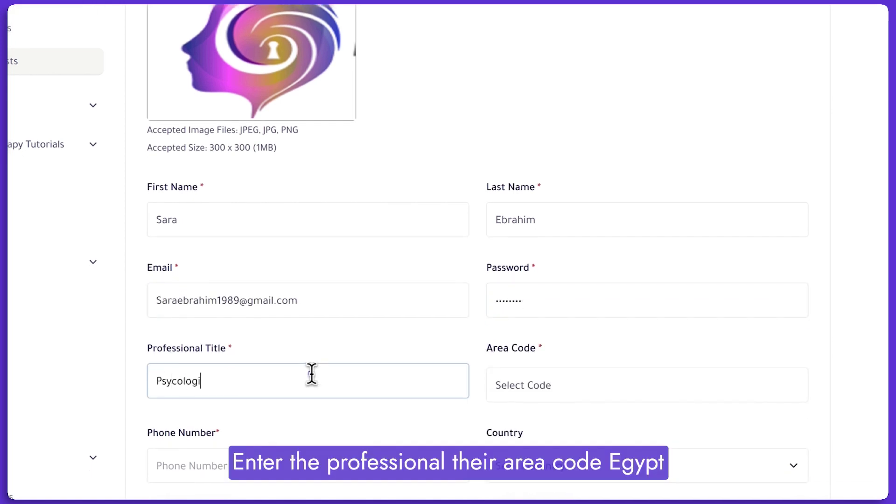
left_click(548, 385)
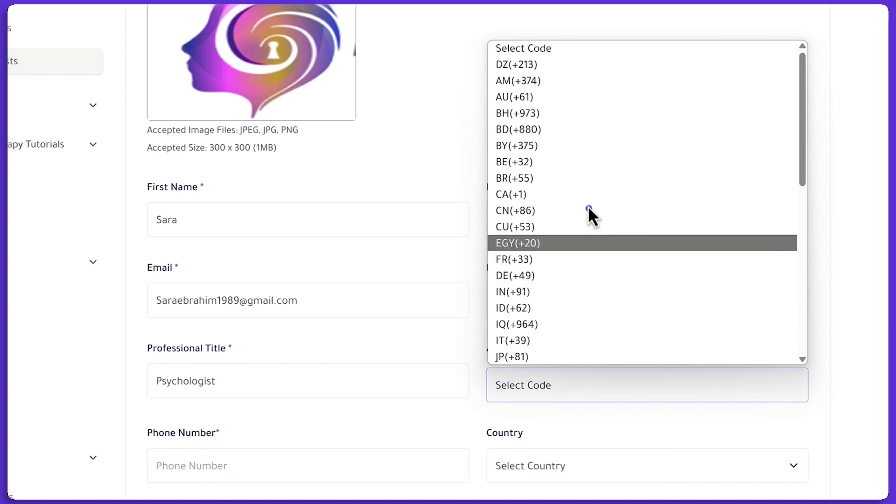
left_click(569, 244)
scroll(569, 246, "down", 1)
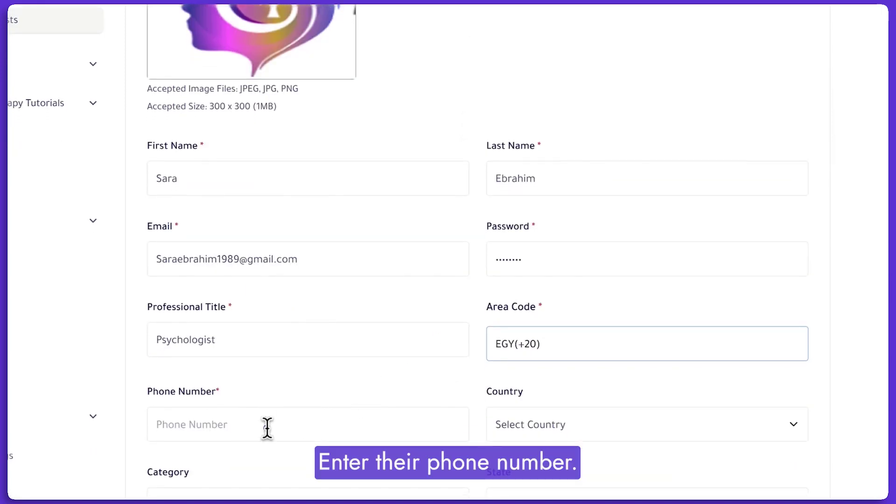
left_click(266, 426)
left_click(556, 422)
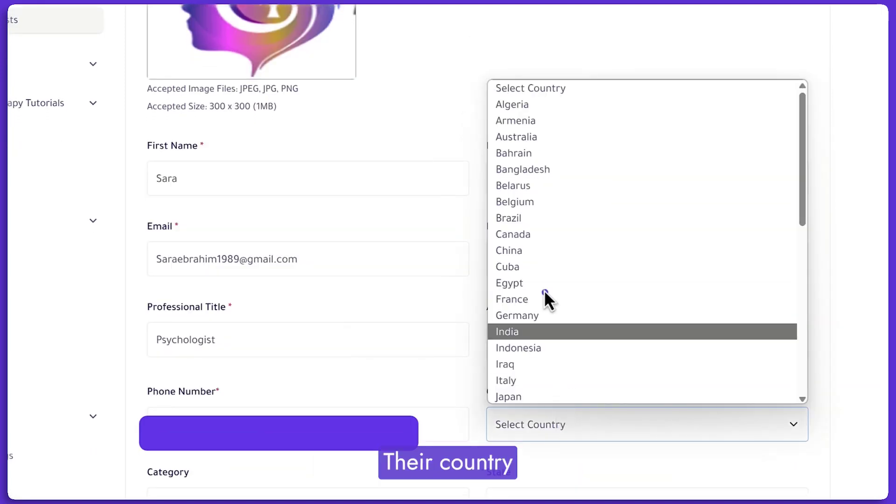
left_click(541, 283)
scroll(528, 279, "down", 2)
scroll(528, 279, "down", 4)
left_click(412, 262)
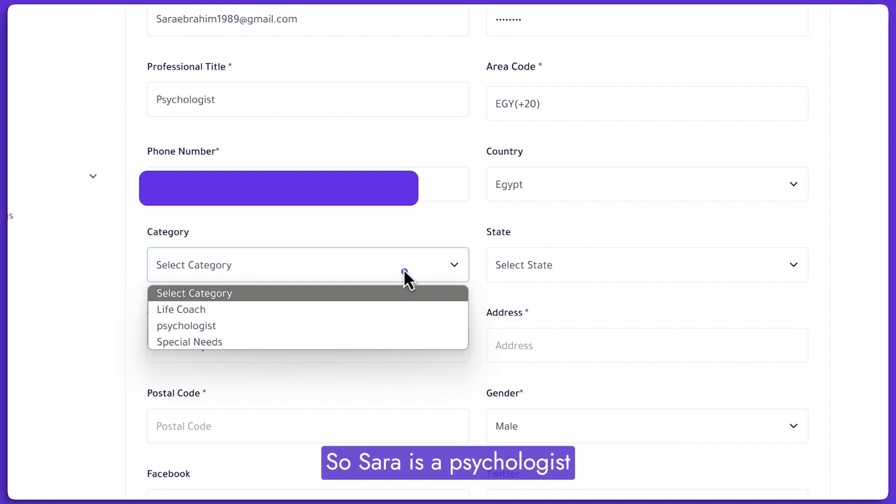
Set category psychologist, state Egypt, the street address, postal code, and gender Female.
left_click(317, 326)
left_click(567, 269)
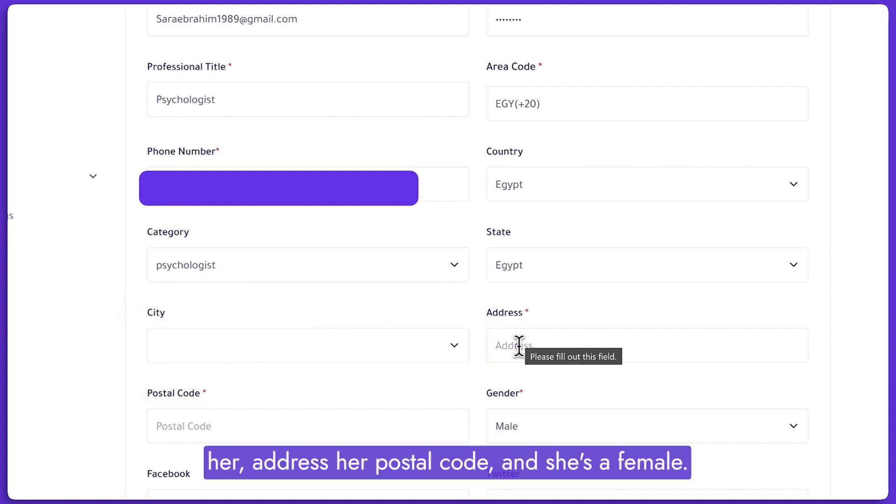
left_click(519, 345)
type("Zamalek, Cairo, Egypt")
left_click(267, 415)
type("009009")
left_click(563, 426)
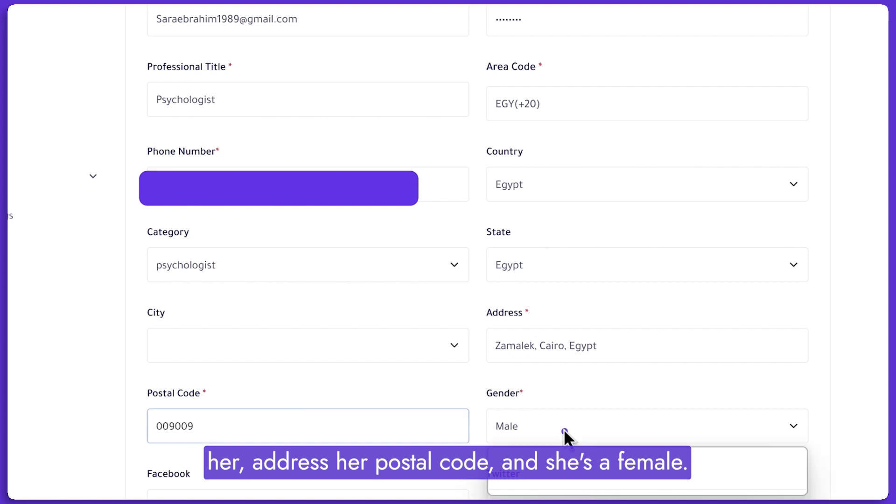
left_click(544, 469)
scroll(543, 472, "down", 1)
scroll(545, 478, "down", 6)
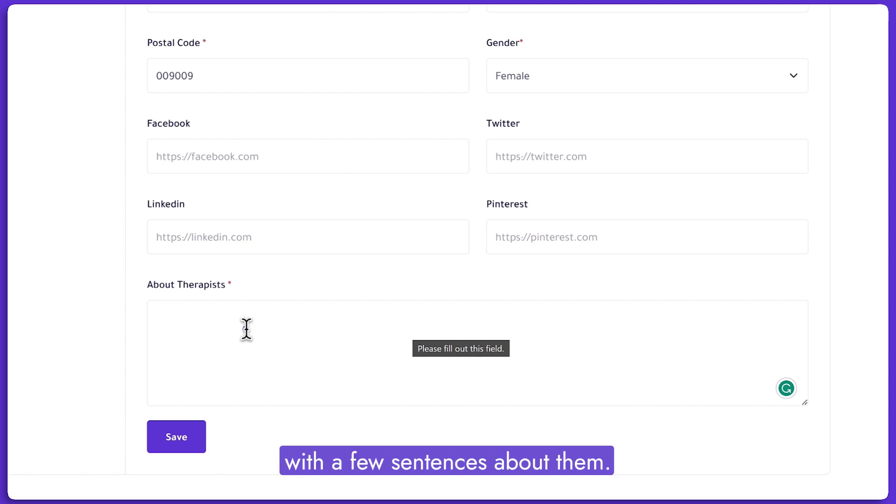
Write a short About Therapists biography and save the new therapist.
left_click(246, 329)
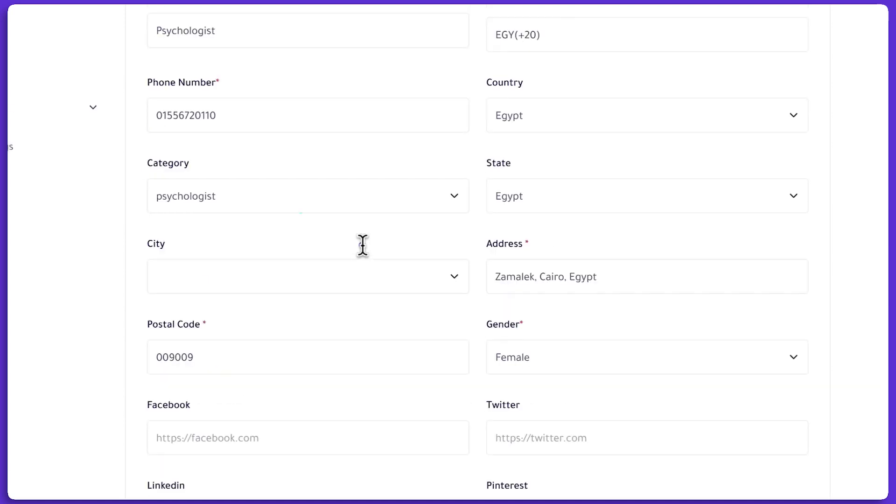
scroll(362, 245, "down", 10)
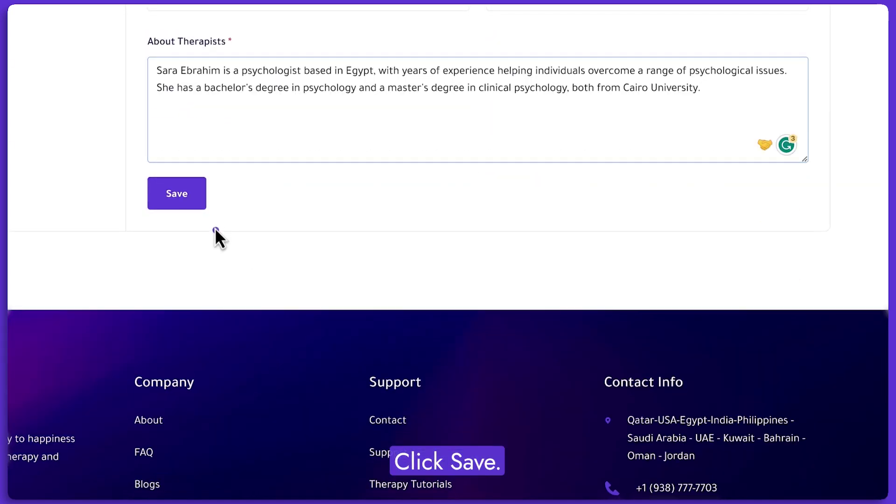
left_click(218, 216)
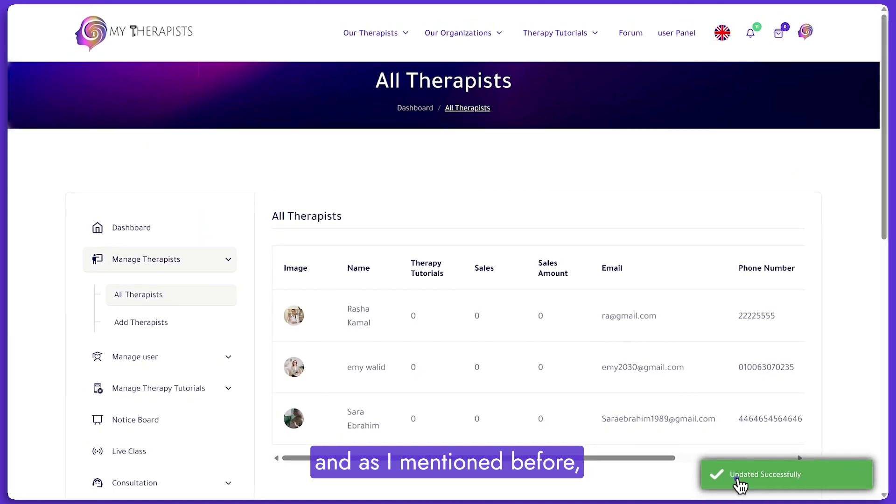
Confirm the new therapist is Approved and view her public profile with bio.
scroll(705, 410, "right", 1)
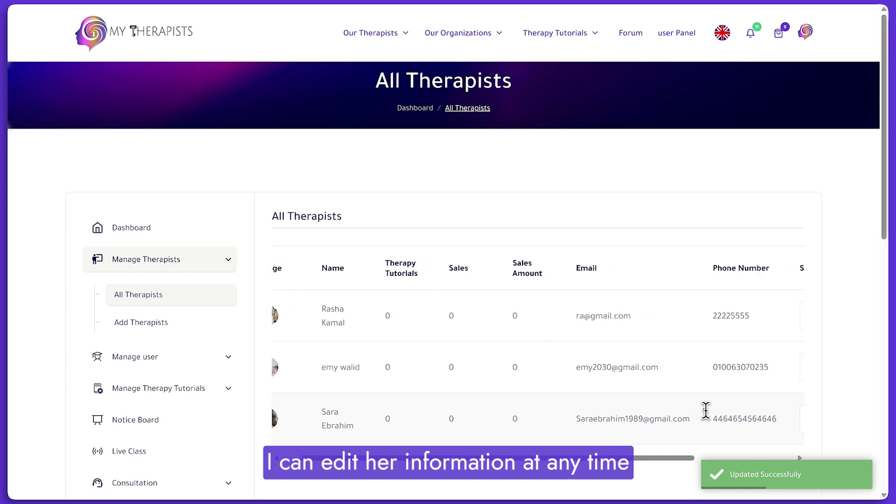
scroll(705, 410, "right", 3)
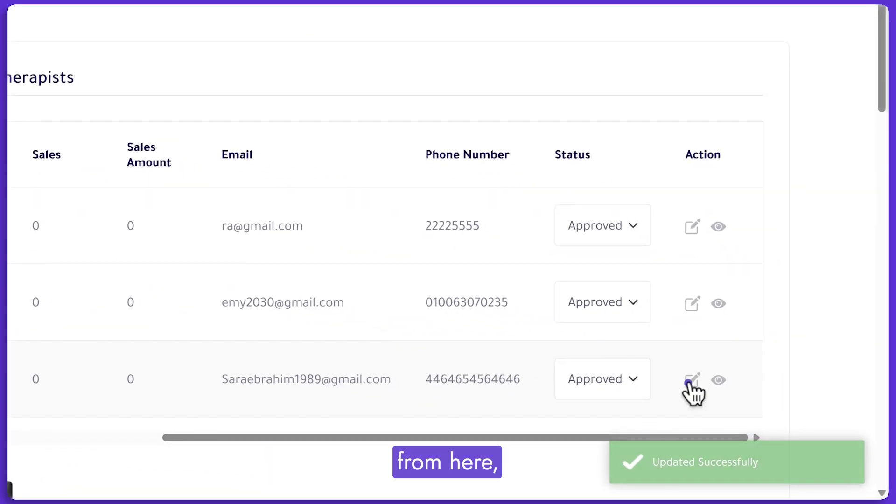
left_click(639, 383)
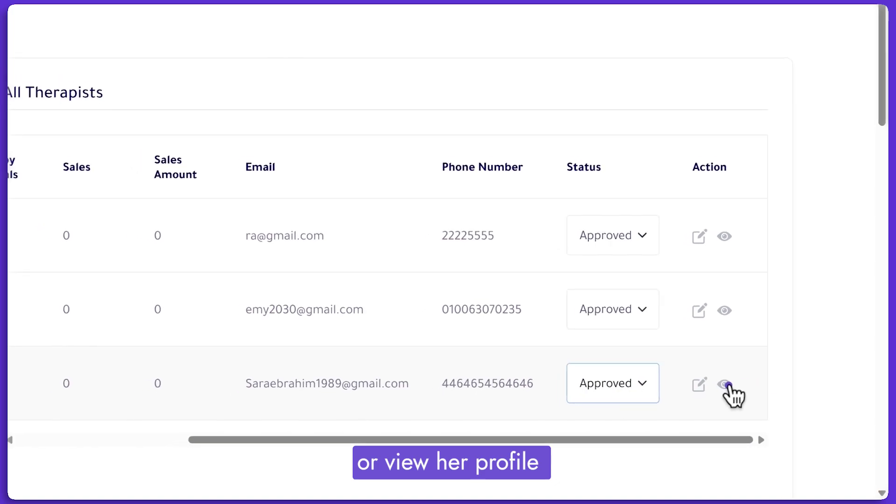
left_click(725, 384)
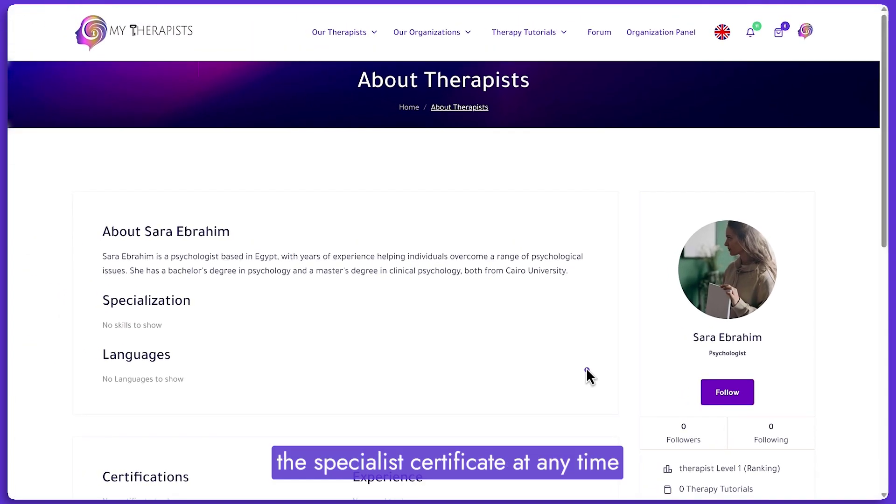
scroll(586, 368, "down", 5)
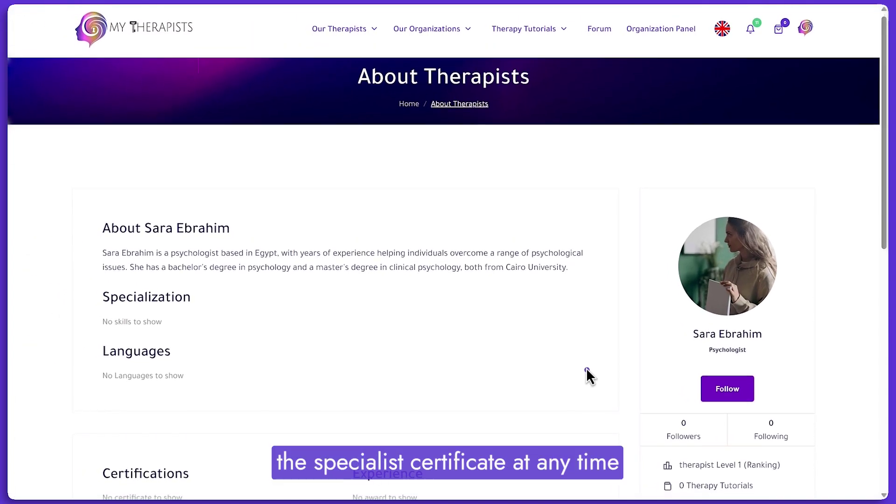
scroll(586, 368, "down", 2)
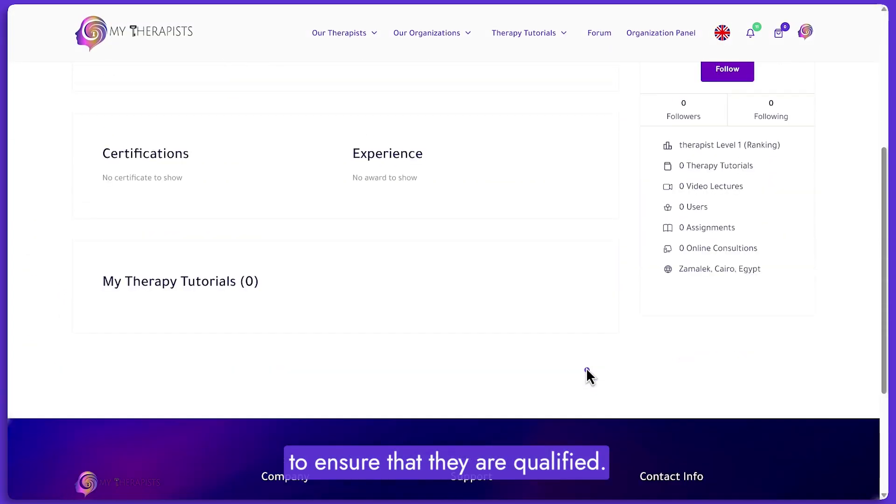
scroll(586, 368, "up", 10)
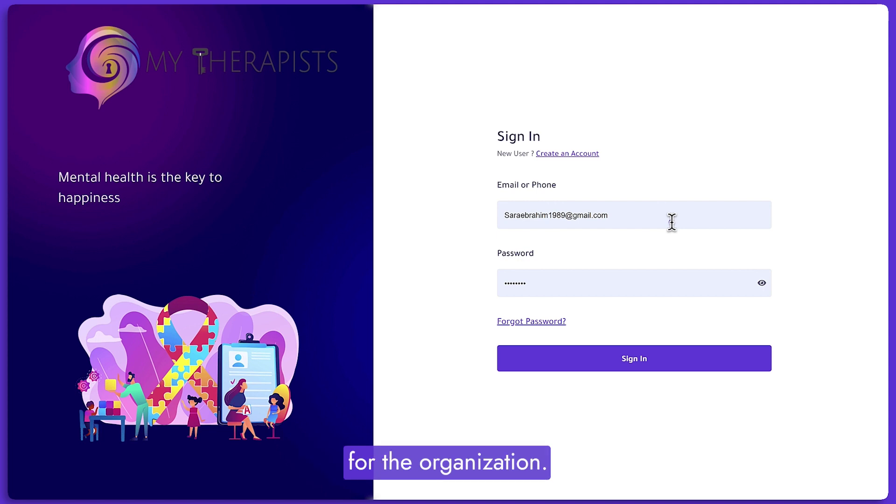
Sign in as the therapist and open Organization Therapy Tutorials from the Therapists Panel.
left_click(656, 350)
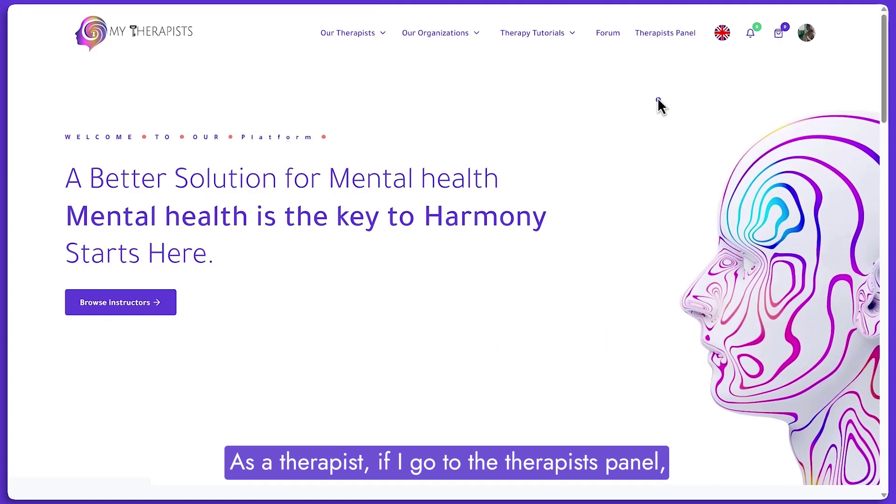
left_click(662, 33)
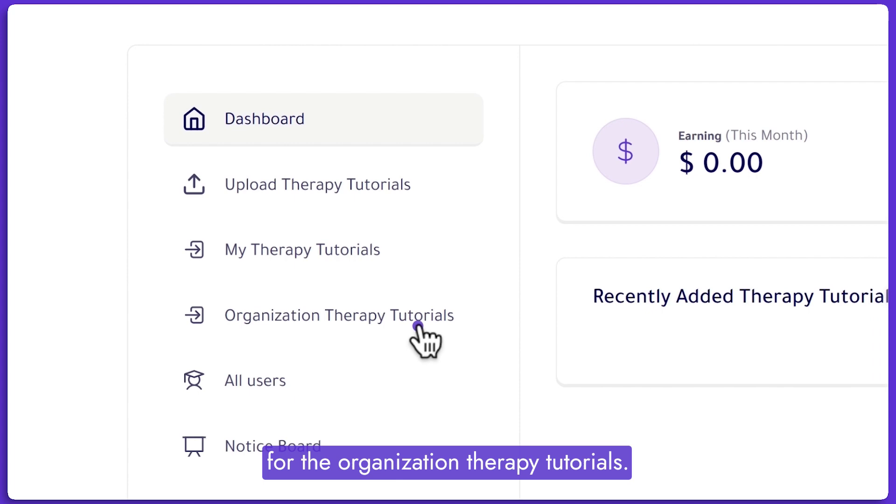
left_click(418, 325)
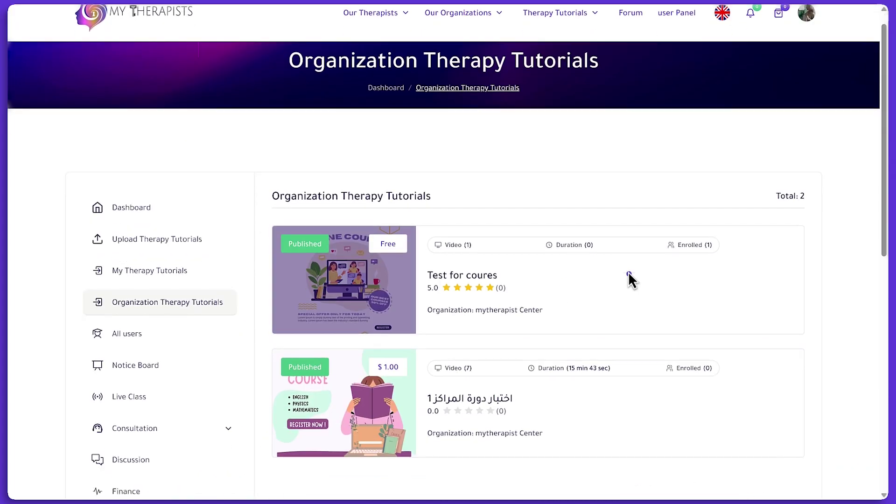
scroll(628, 278, "down", 3)
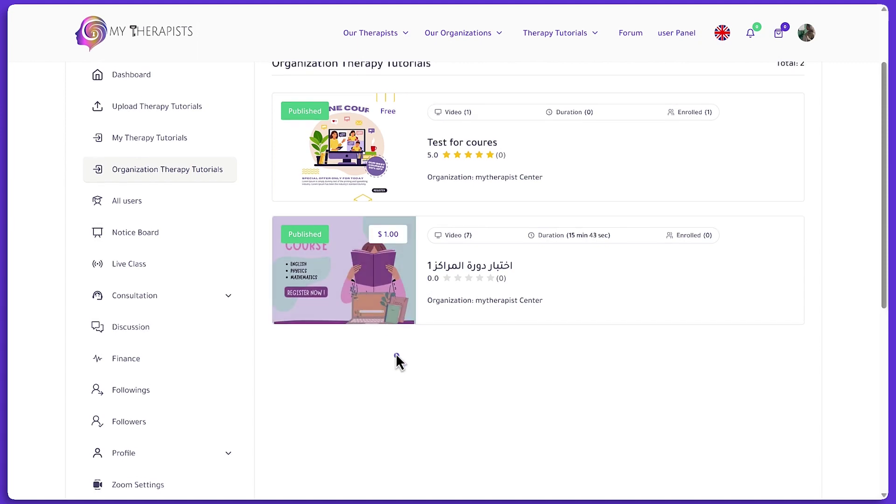
scroll(394, 355, "up", 3)
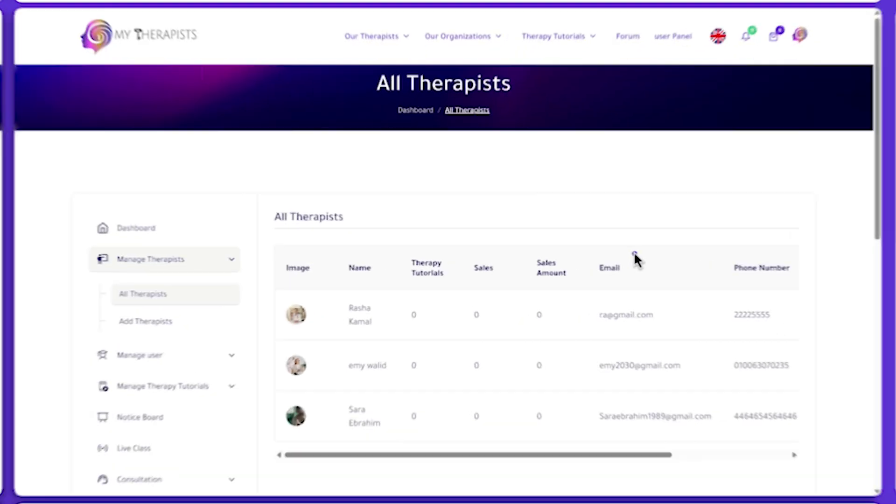
Expand Manage user in the sidebar on the All Therapists page.
left_click(145, 357)
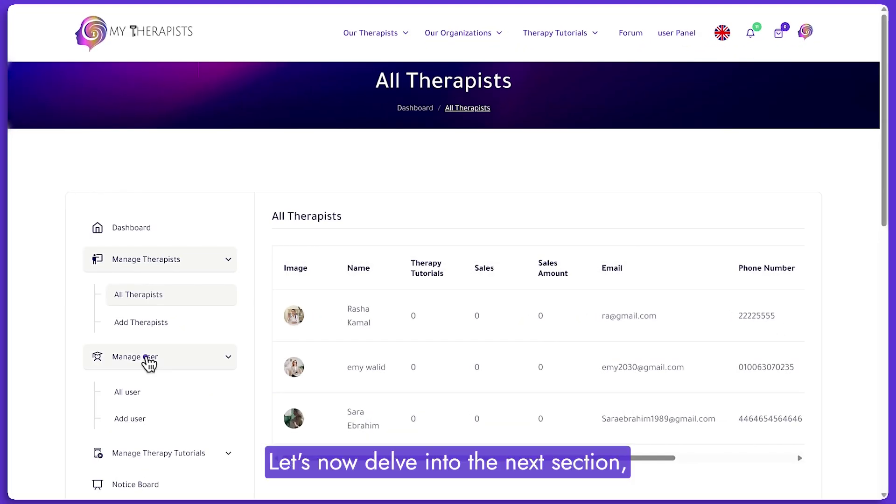
scroll(148, 363, "down", 3)
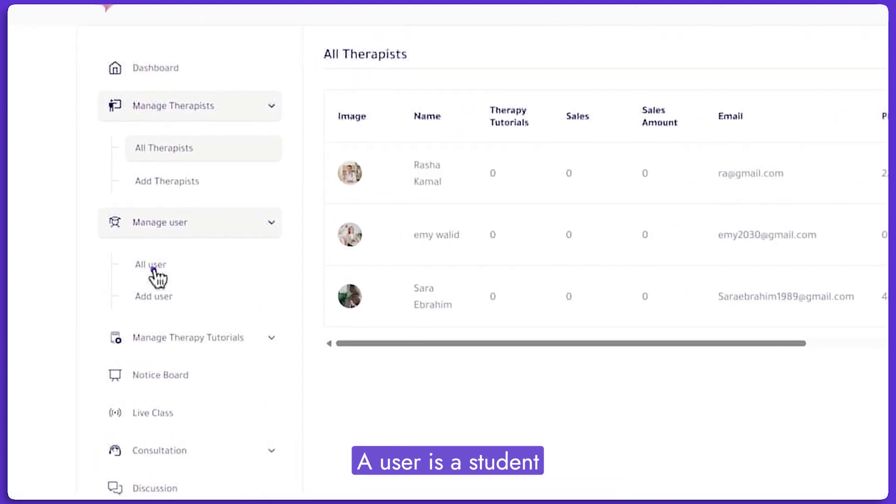
Review the Add user form, then switch to the All user list.
left_click(153, 297)
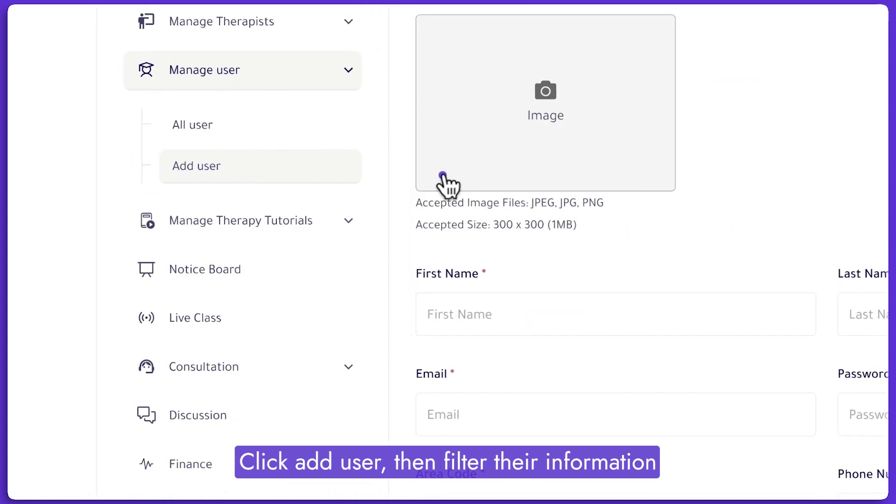
scroll(703, 366, "down", 1)
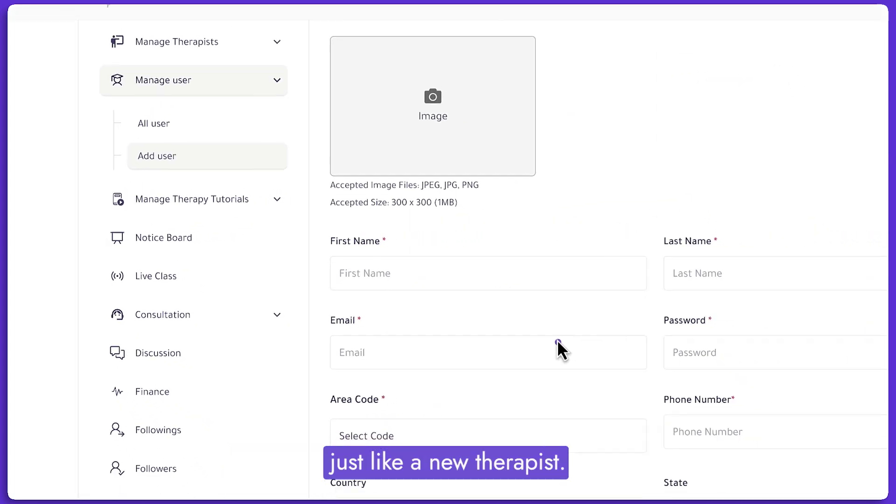
scroll(371, 177, "up", 1)
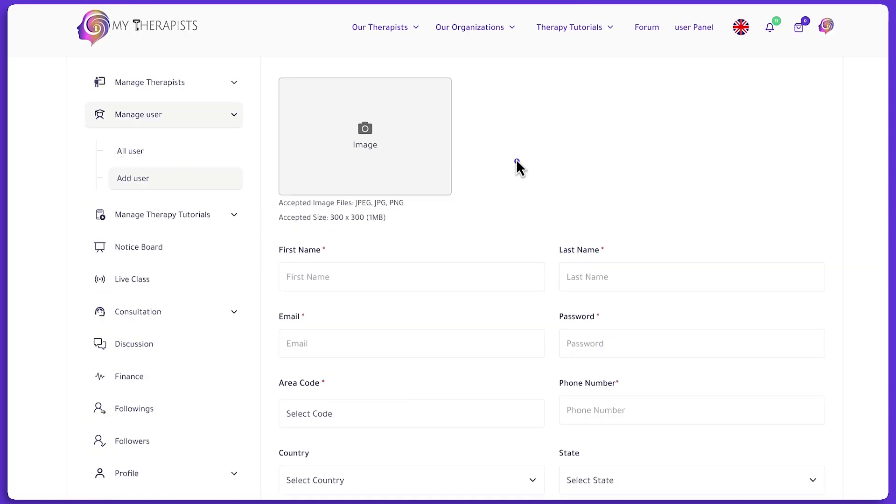
scroll(334, 394, "down", 10)
scroll(414, 324, "up", 10)
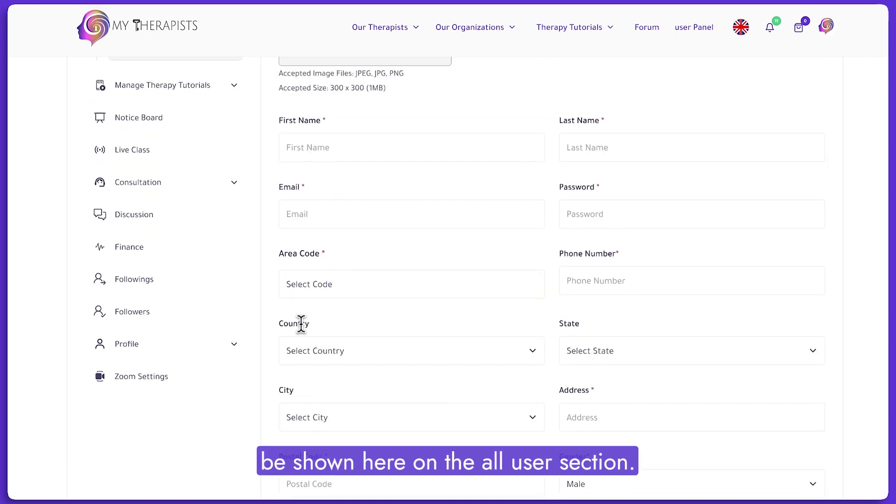
left_click(119, 290)
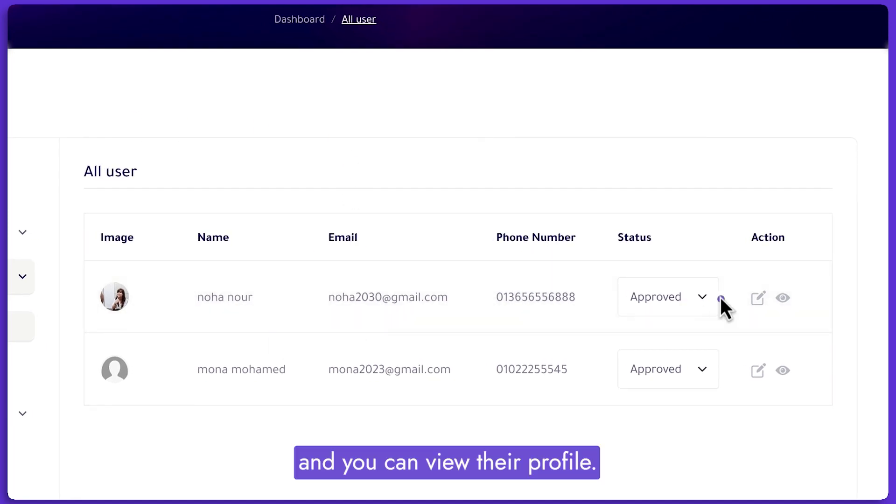
left_click(785, 298)
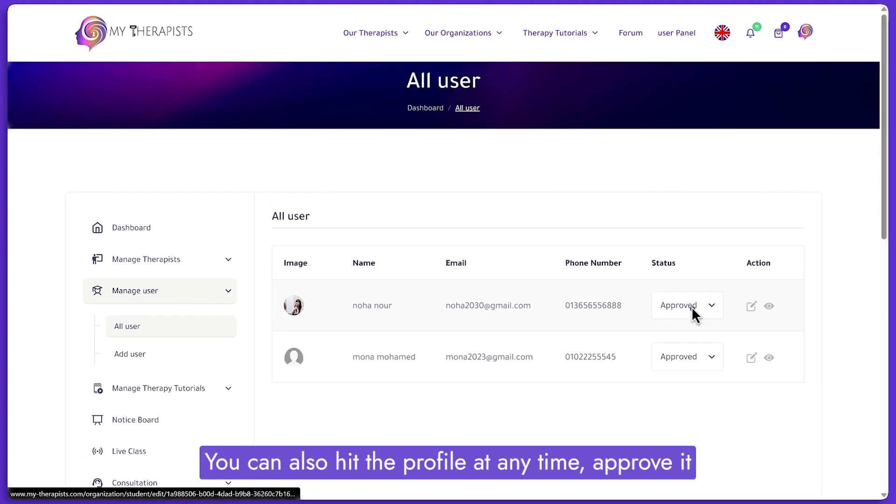
left_click(688, 307)
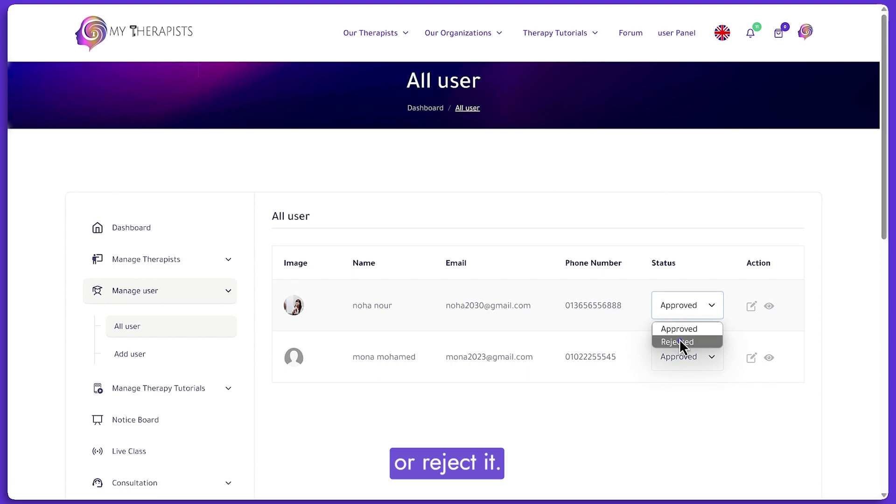
left_click(419, 357)
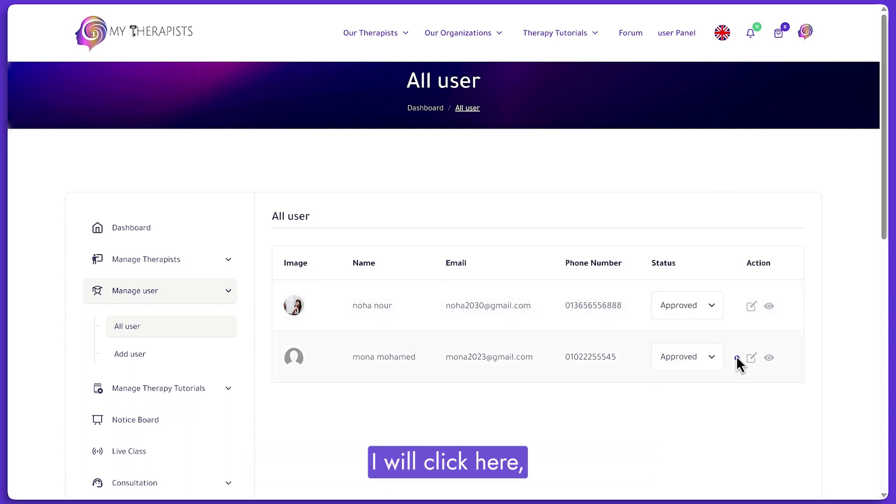
Edit the second student's record and save it with Update.
left_click(749, 358)
scroll(532, 350, "down", 4)
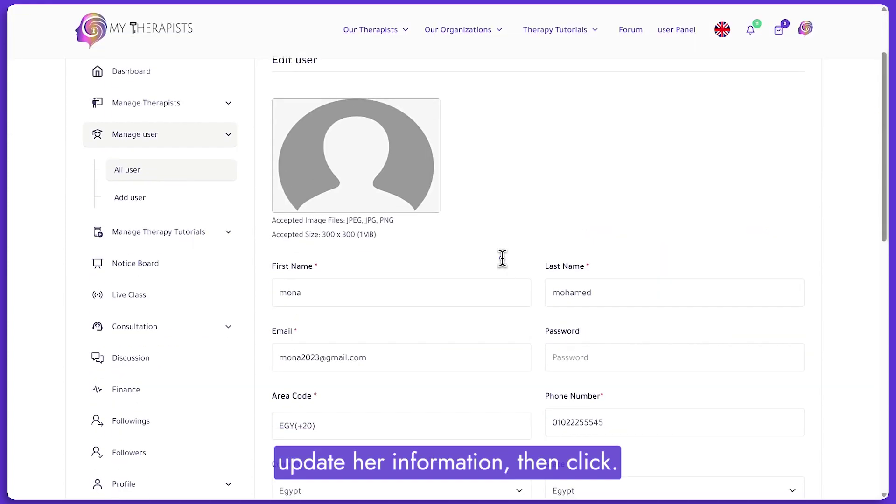
scroll(477, 183, "down", 5)
scroll(475, 184, "up", 1)
scroll(476, 184, "down", 6)
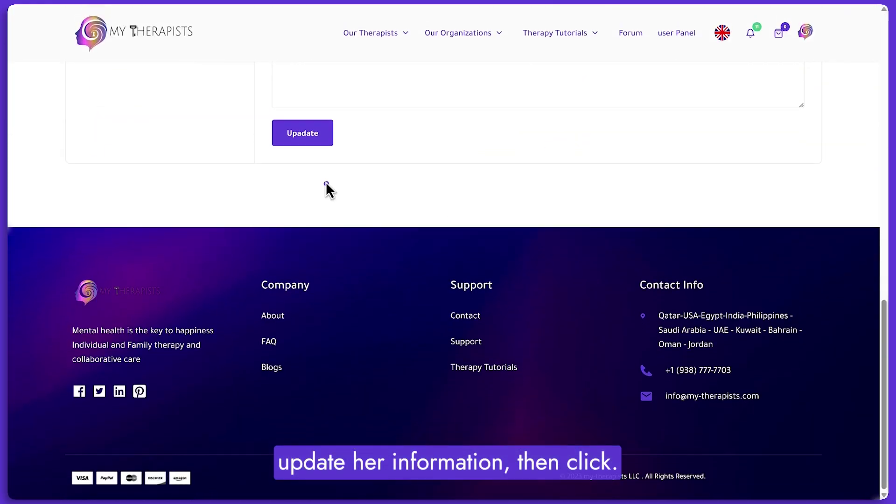
left_click(295, 150)
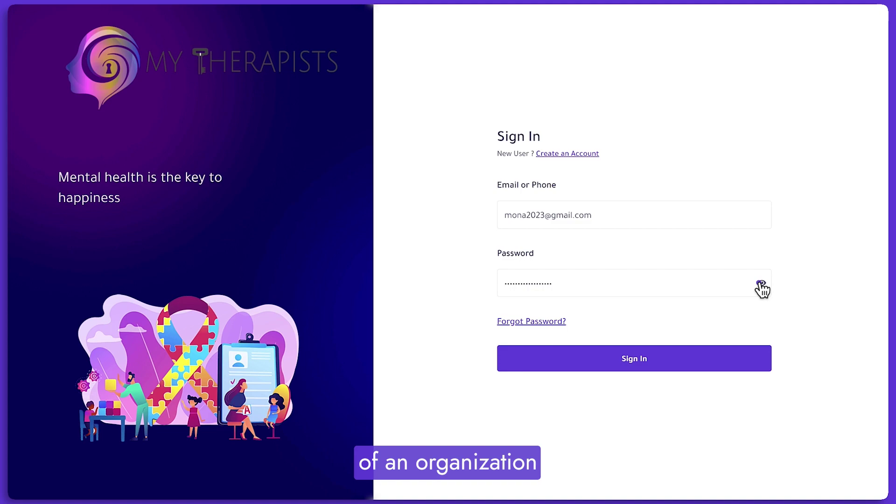
Sign in as the second student and open Organization Therapy Tutorial from the avatar menu.
left_click(557, 359)
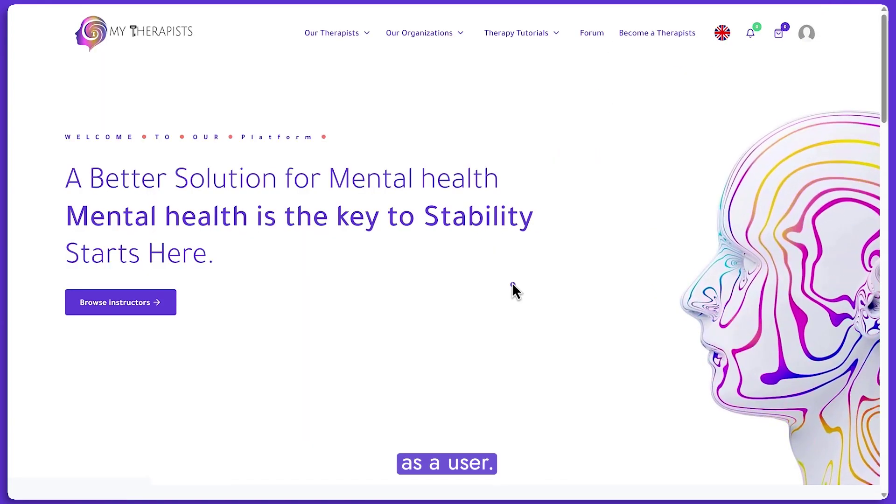
left_click(806, 32)
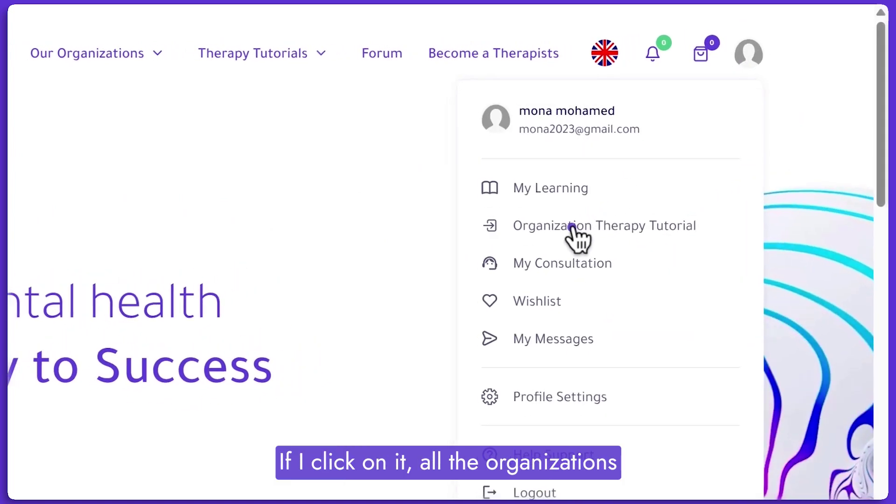
left_click(572, 227)
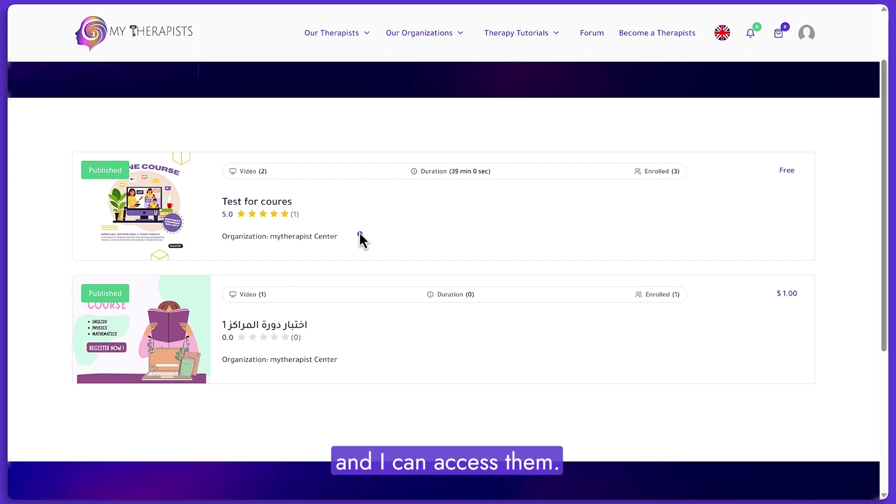
Enroll the student in the free 'Test for coures' tutorial with Apply now.
left_click(250, 202)
scroll(250, 200, "down", 5)
scroll(612, 312, "up", 3)
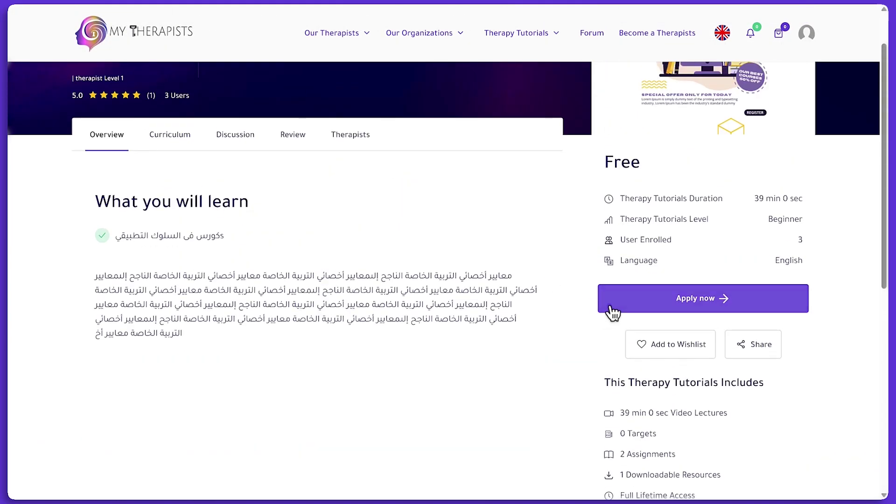
left_click(611, 308)
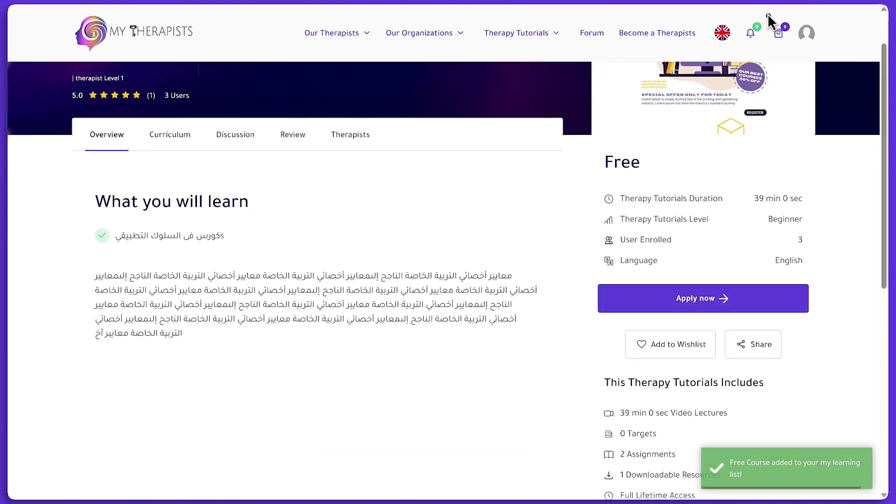
Open 'Test for coures' from My Learning to view its content at 0.00% done.
left_click(807, 32)
left_click(728, 120)
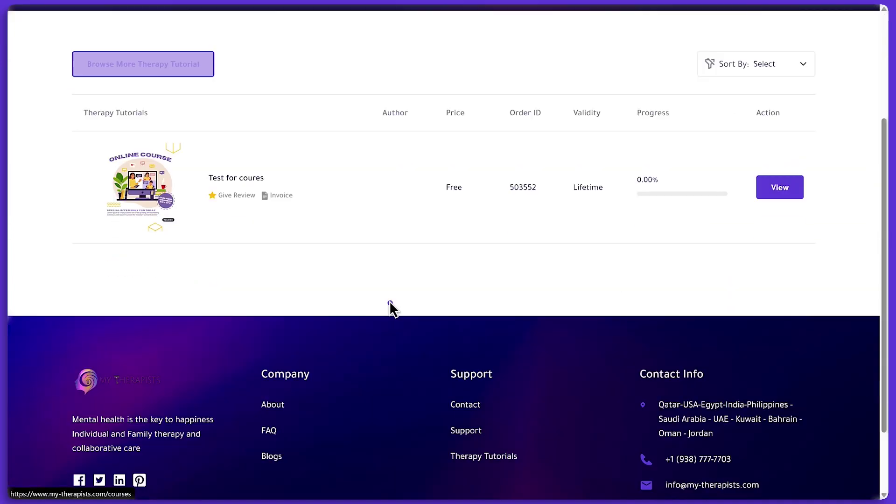
scroll(303, 224, "up", 2)
left_click(240, 143)
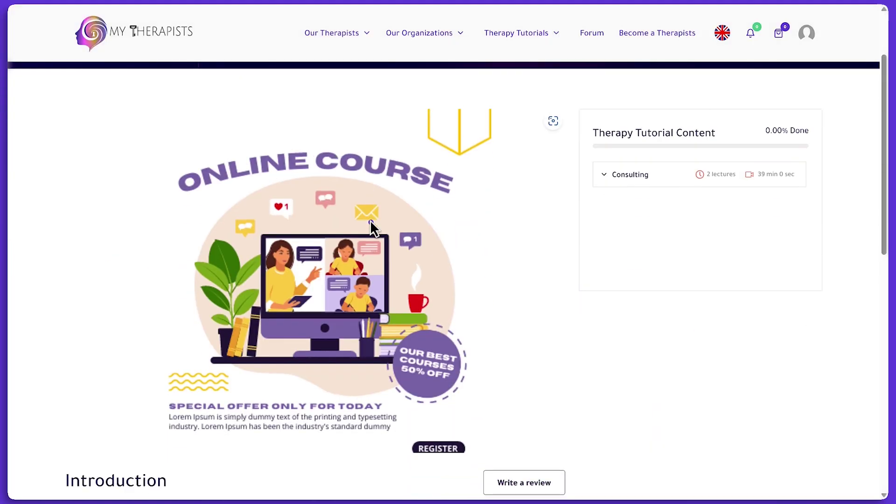
scroll(370, 220, "down", 4)
scroll(348, 236, "up", 2)
scroll(172, 373, "down", 3)
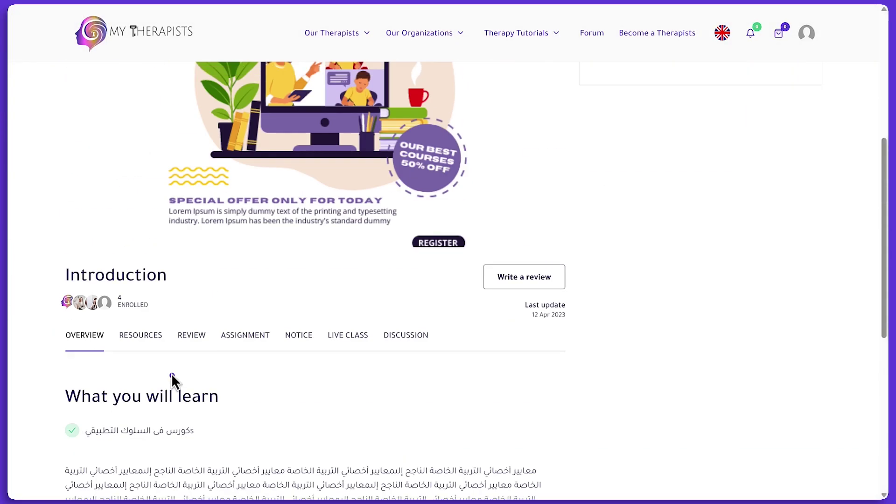
scroll(378, 340, "up", 6)
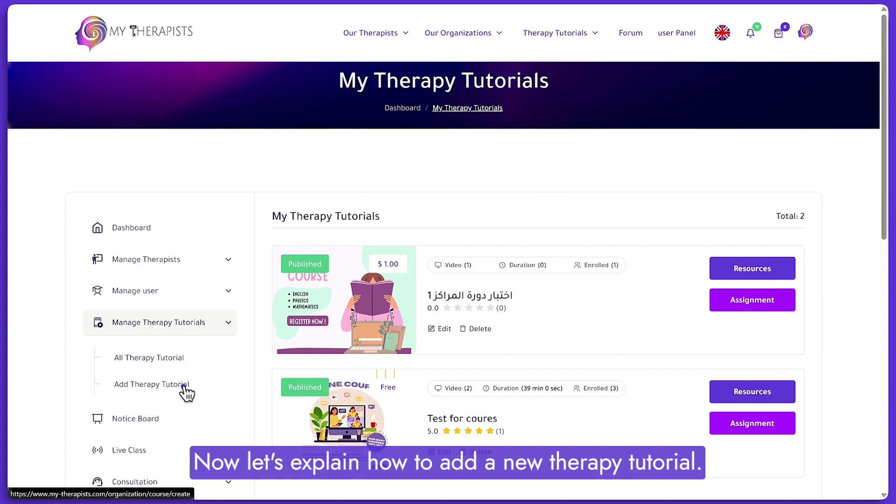
Start a new therapy tutorial with type General.
left_click(184, 388)
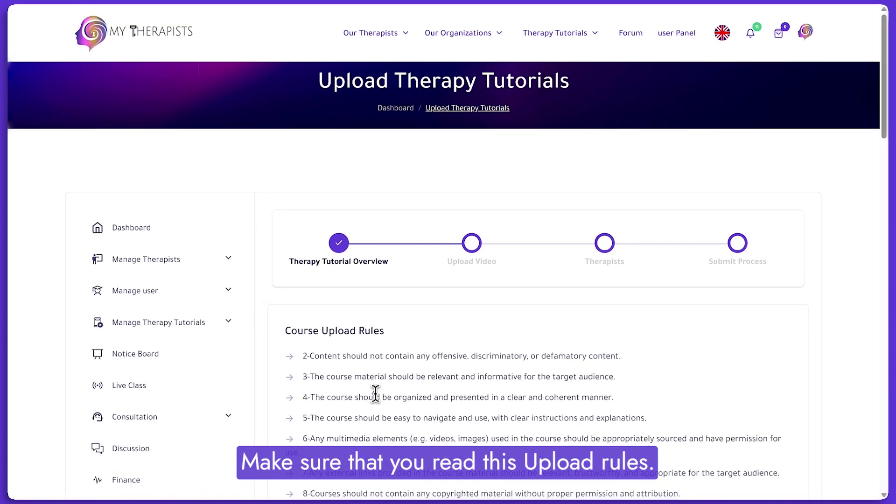
scroll(375, 394, "down", 10)
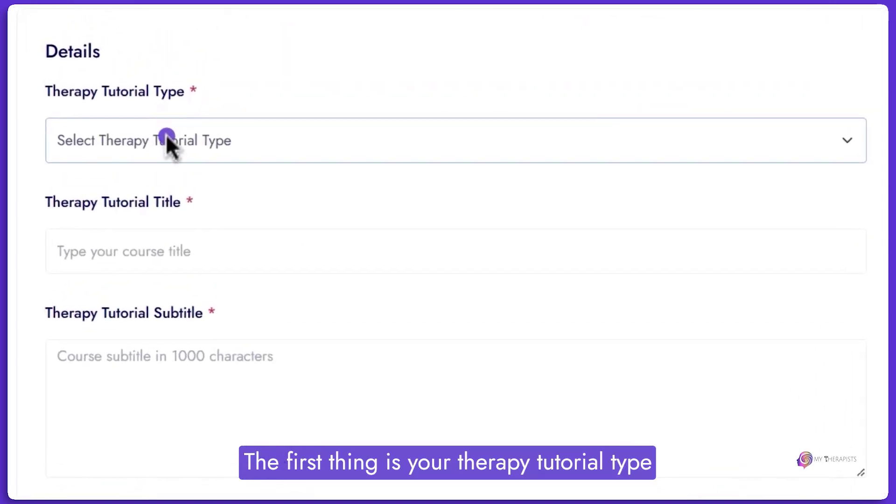
left_click(166, 134)
left_click(76, 211)
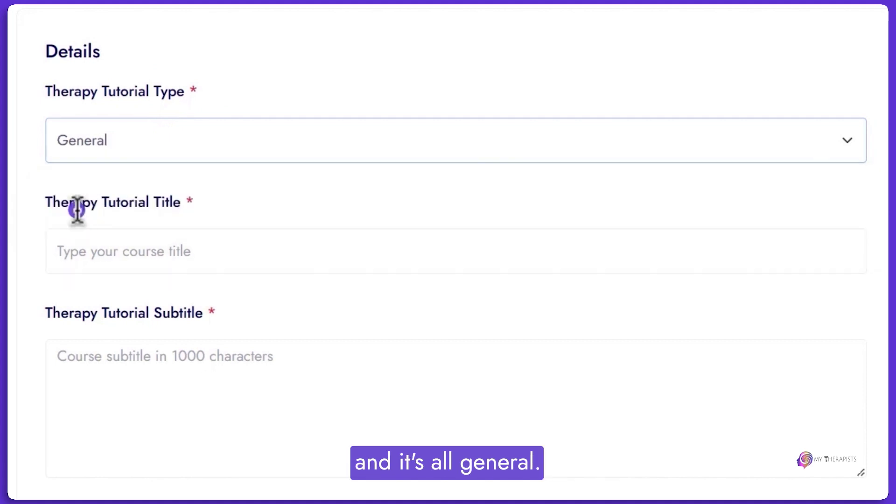
Enter 'Treating Autism' as the therapy tutorial title.
left_click(187, 256)
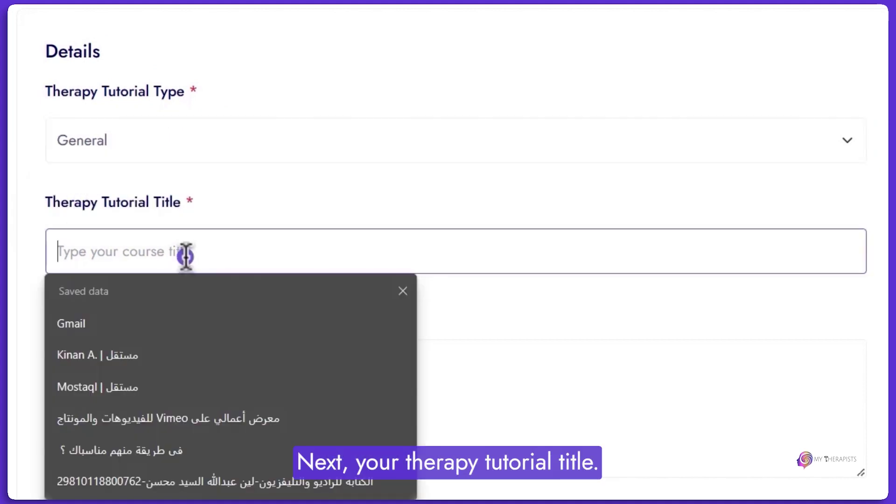
type("Treating Autism")
key("Tab")
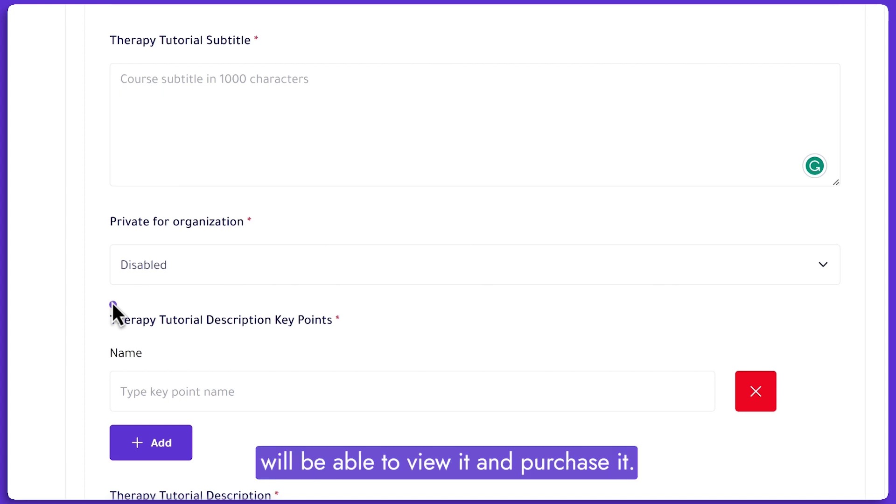
Set Private for organization to Enable.
left_click(154, 268)
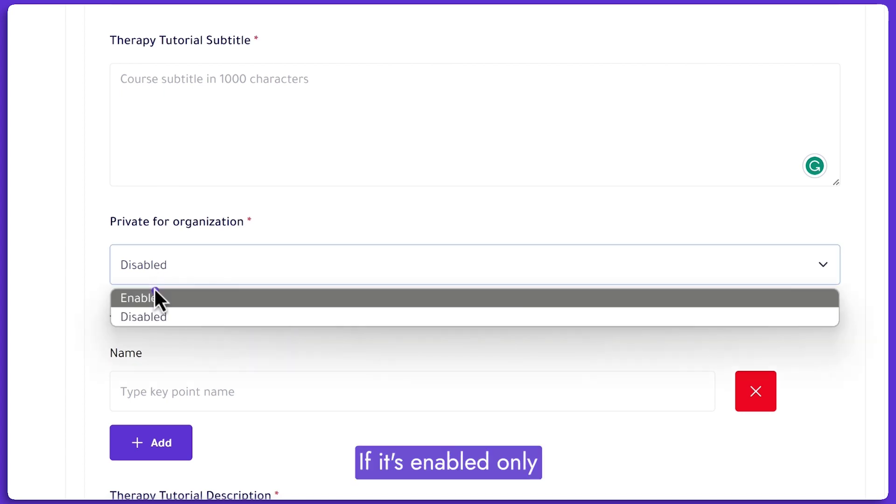
left_click(155, 294)
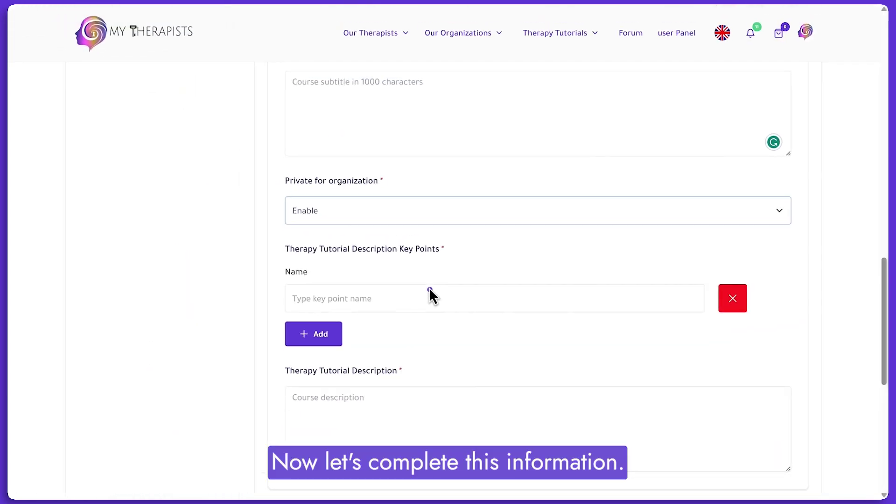
scroll(430, 289, "down", 2)
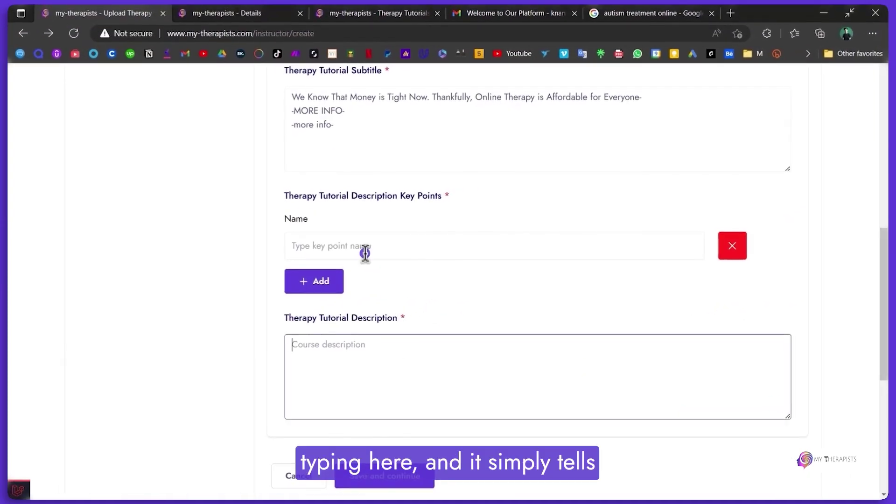
Enter the first key point 'Modern methods to help treating autism' and add another key point row.
left_click(364, 248)
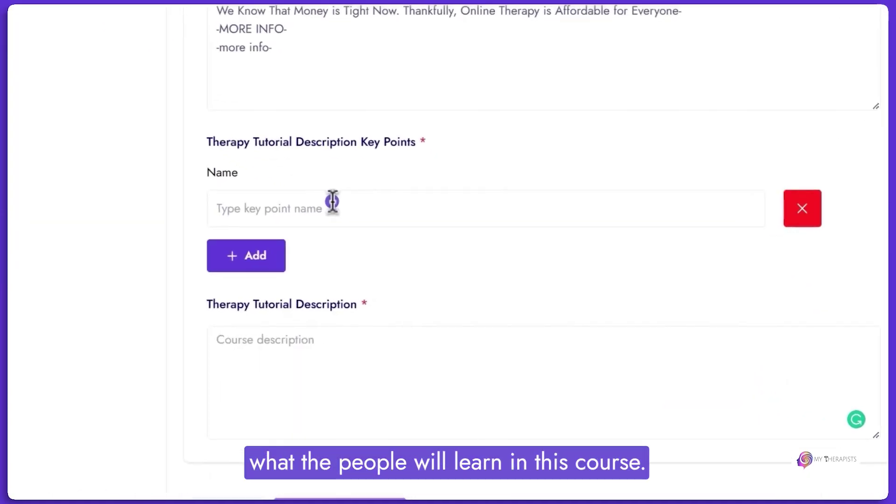
left_click(422, 211)
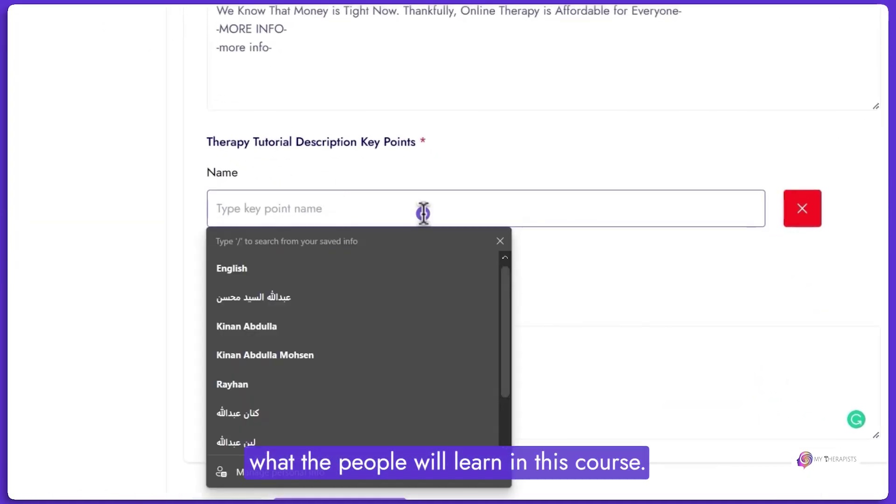
type("Modern methods to help treating autism")
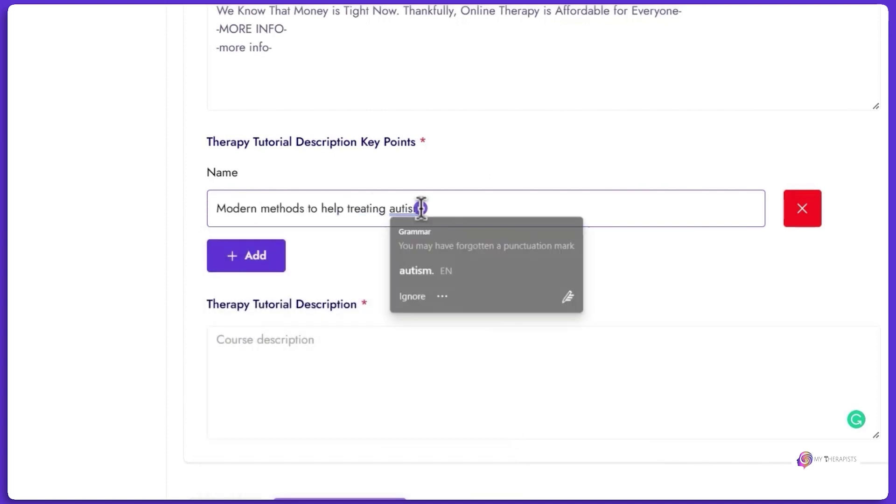
left_click(382, 234)
left_click(280, 256)
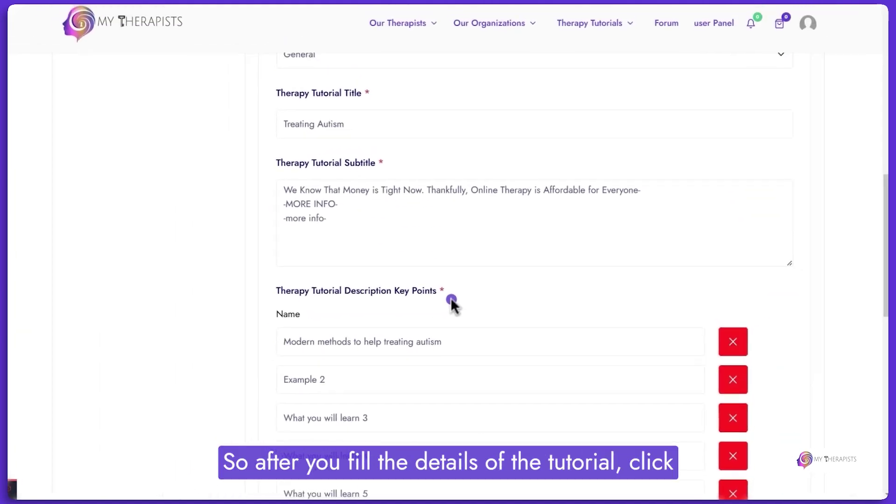
Save the details and set category Behavioral therapist, subcategory Autism Spectrum Disorder Support.
scroll(454, 304, "down", 5)
left_click(408, 434)
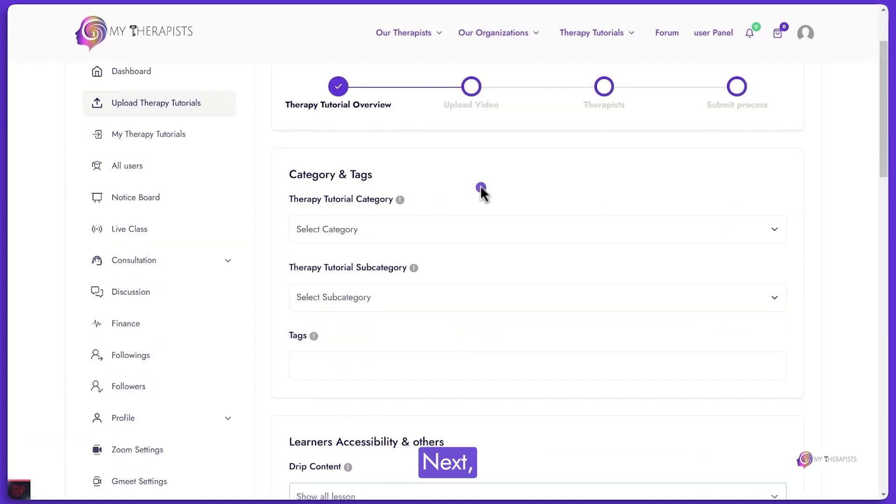
left_click(403, 218)
left_click(341, 205)
left_click(359, 228)
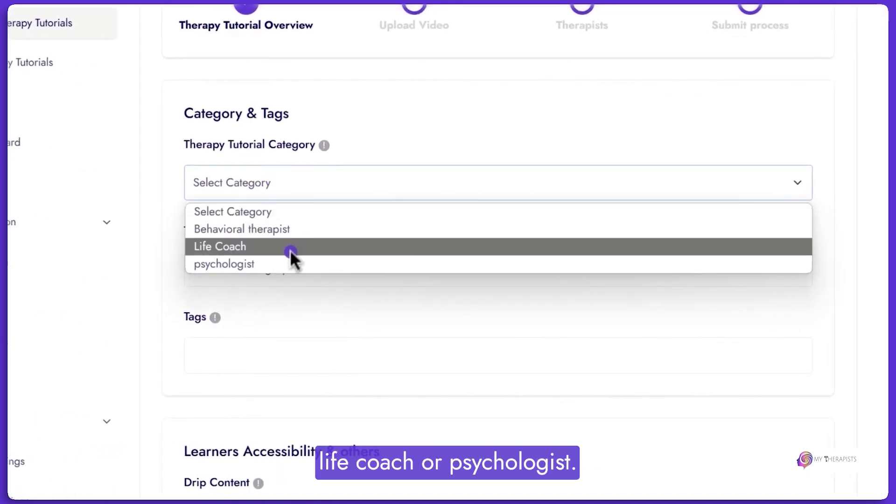
left_click(286, 261)
left_click(316, 183)
left_click(320, 228)
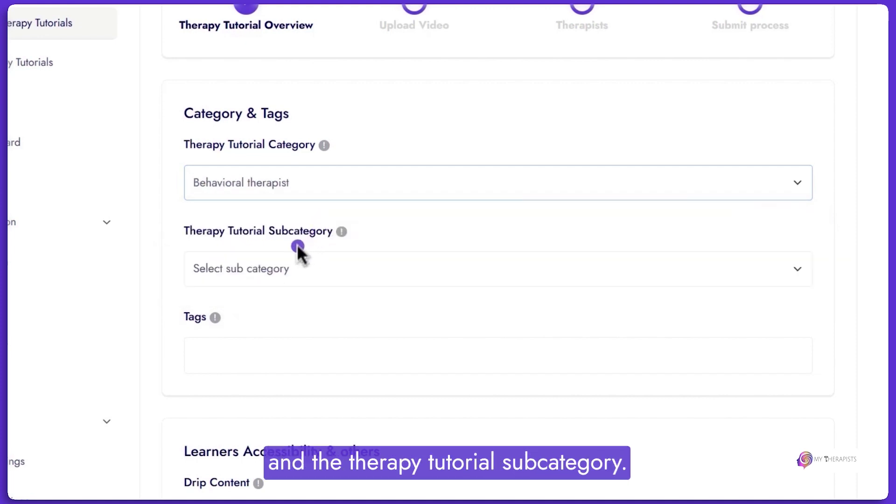
left_click(282, 183)
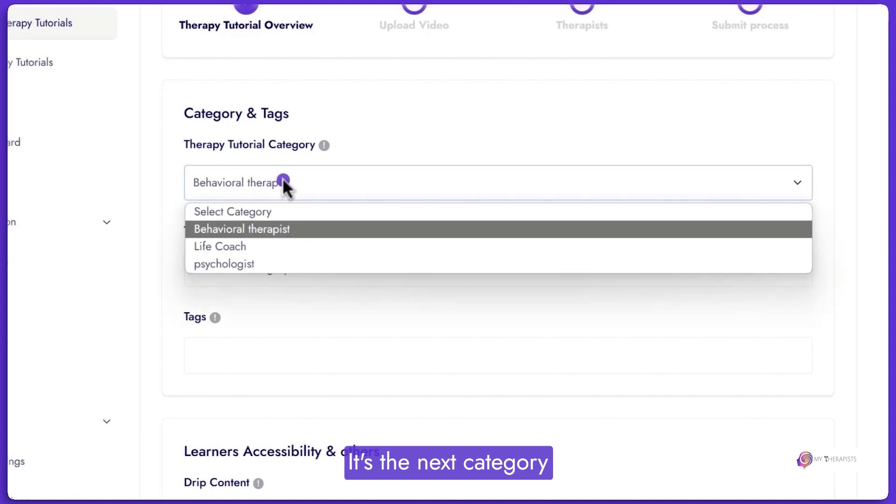
left_click(260, 229)
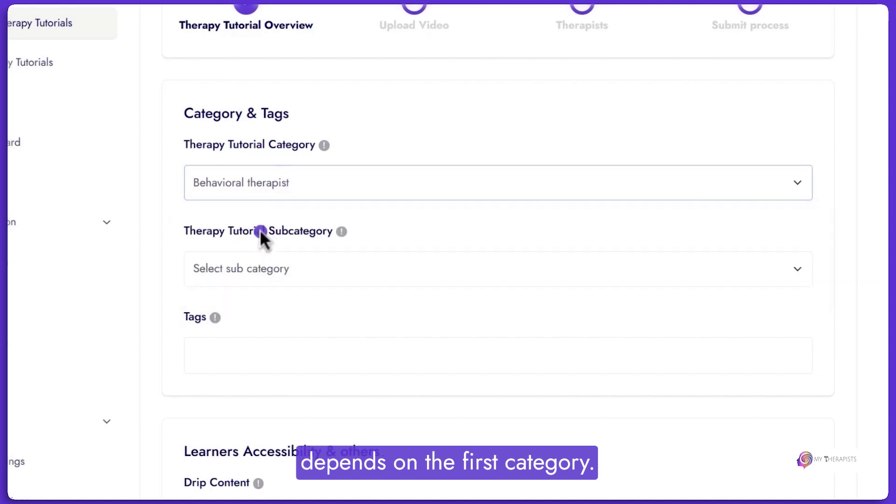
left_click(273, 275)
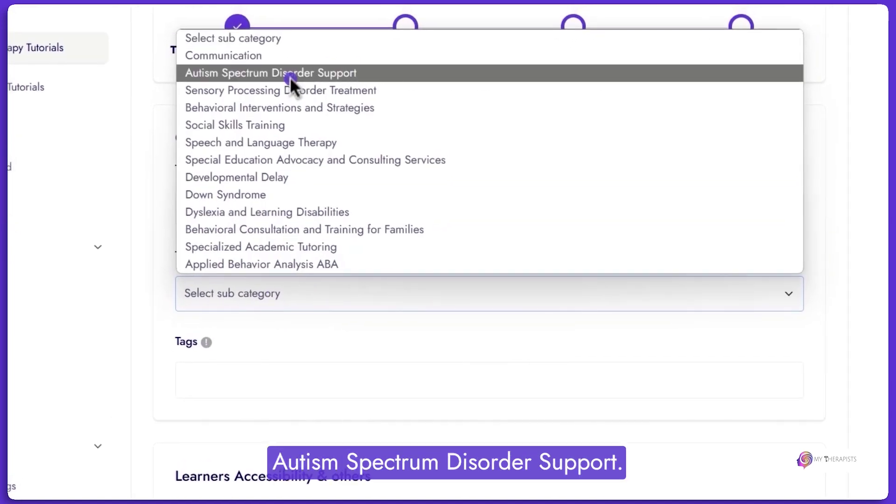
left_click(290, 76)
Add the Autism Spectrum tag to the tutorial.
left_click(256, 380)
scroll(390, 182, "down", 3)
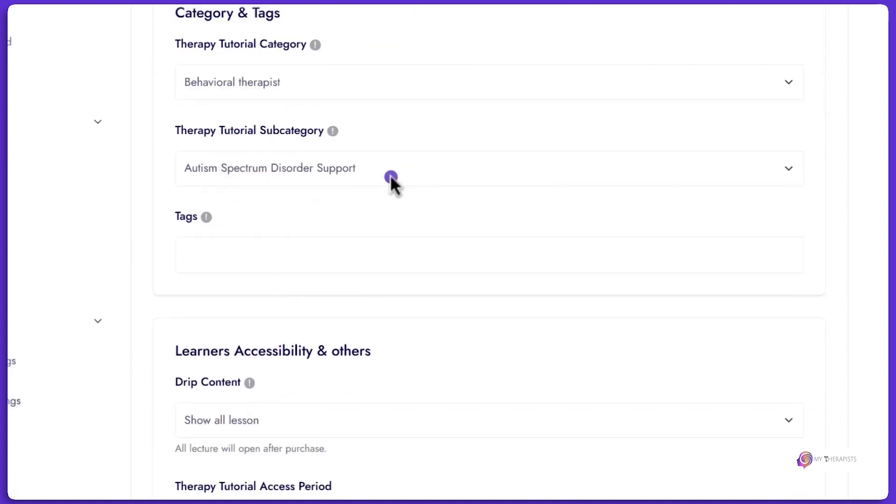
left_click(237, 246)
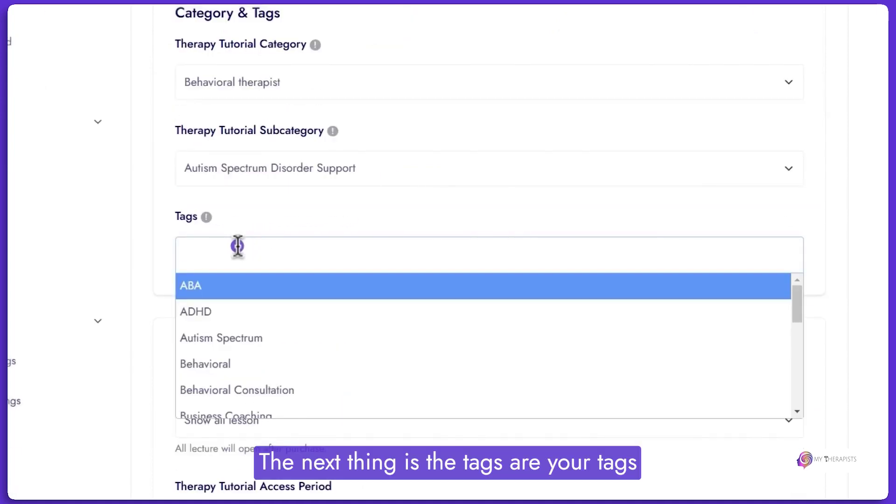
left_click(260, 340)
left_click(327, 254)
scroll(384, 175, "down", 5)
left_click(396, 296)
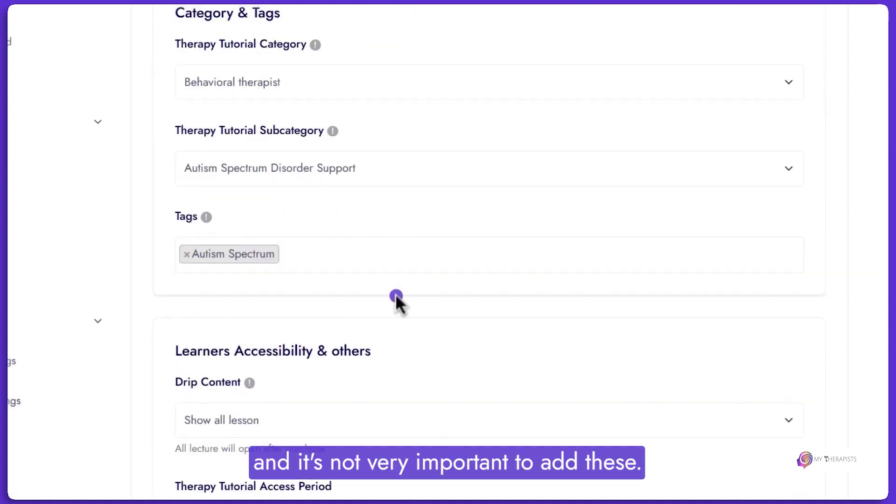
scroll(334, 209, "down", 1)
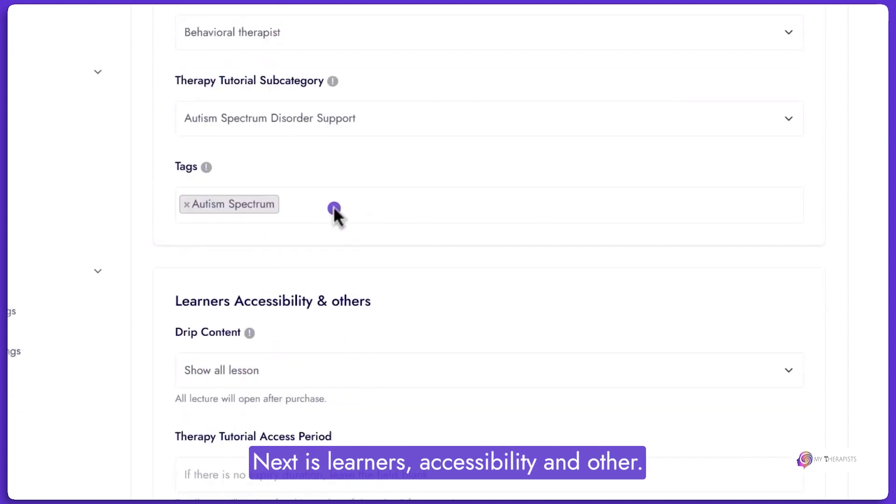
scroll(333, 206, "down", 3)
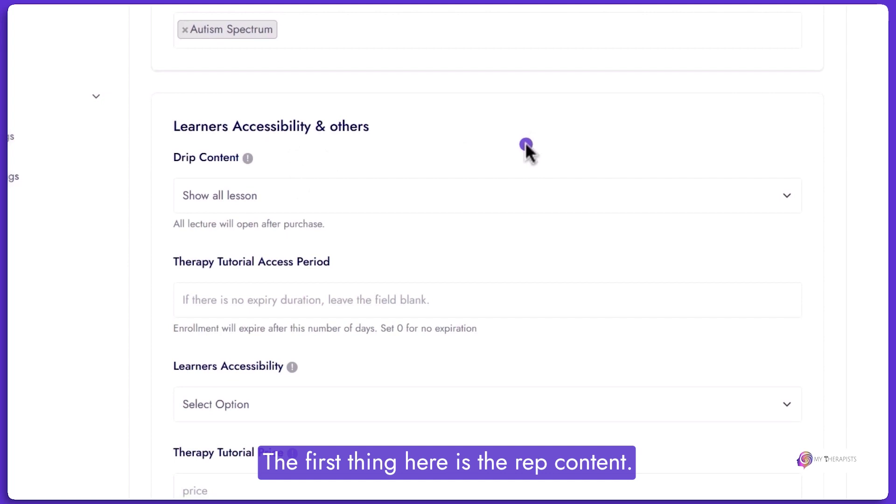
left_click(280, 203)
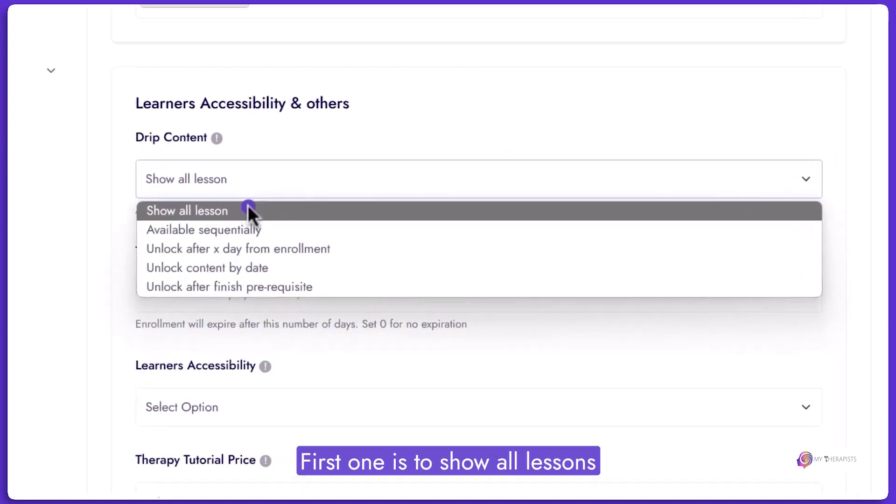
left_click(189, 180)
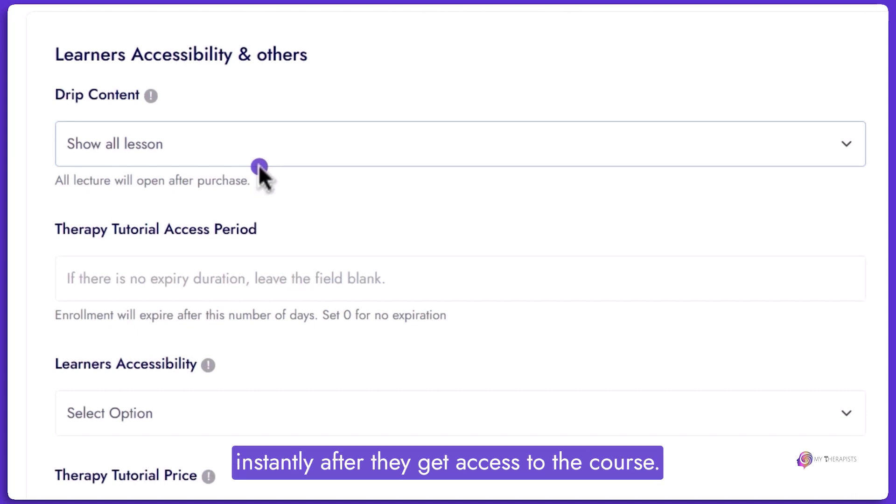
left_click(258, 163)
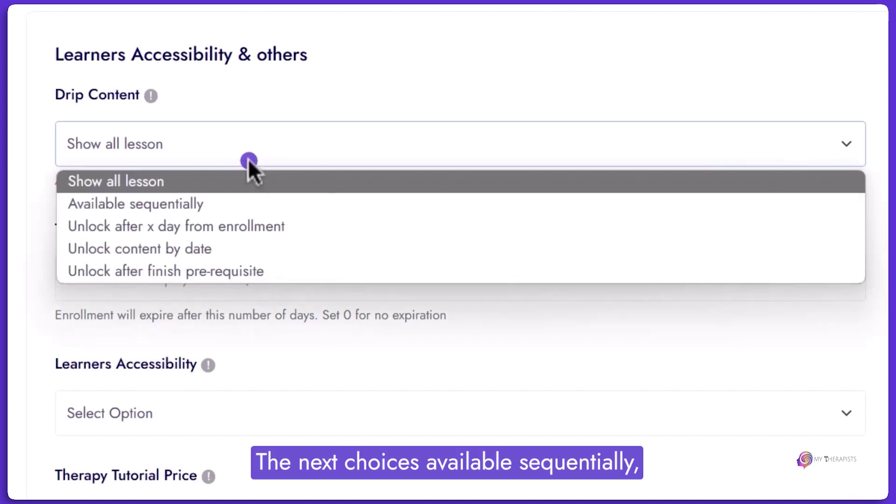
left_click(240, 204)
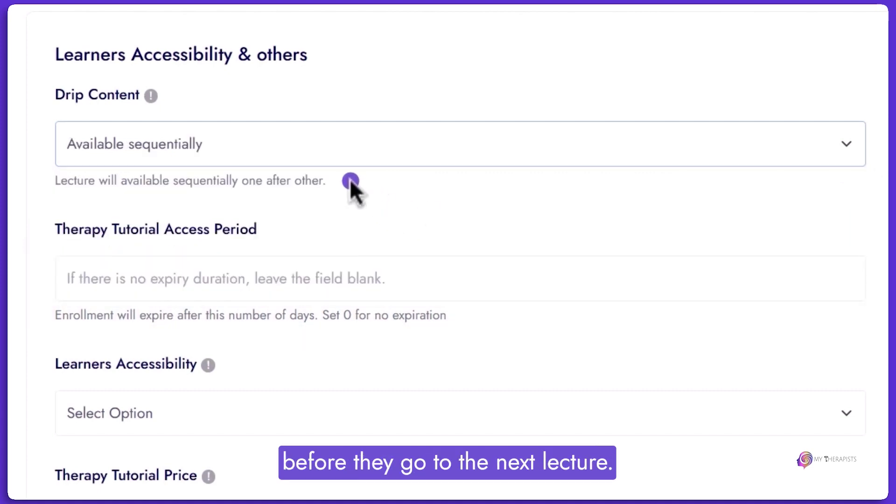
left_click(307, 157)
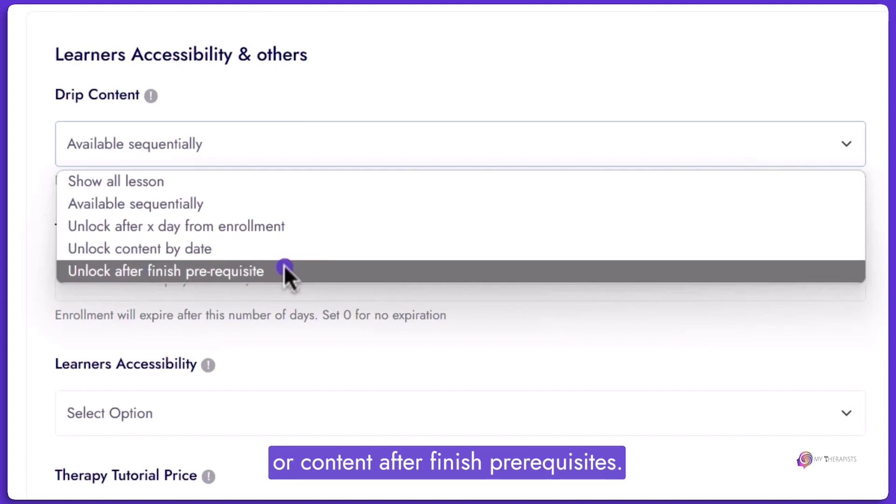
left_click(200, 181)
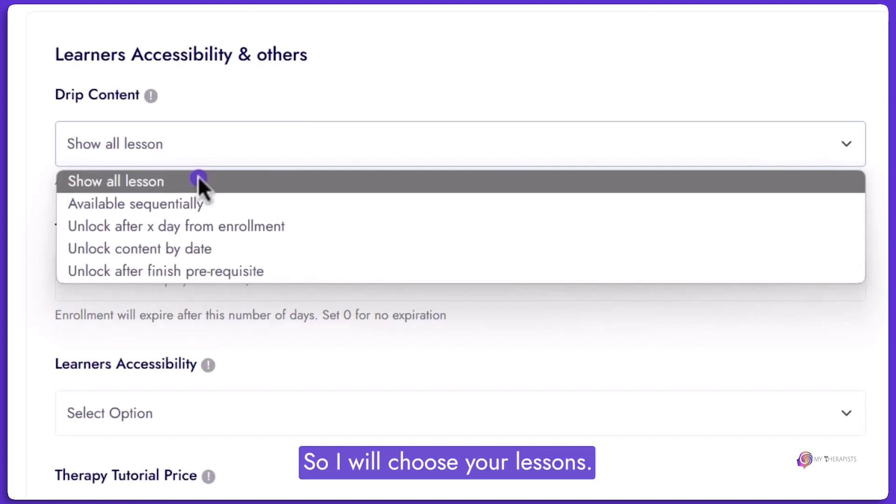
scroll(317, 80, "down", 3)
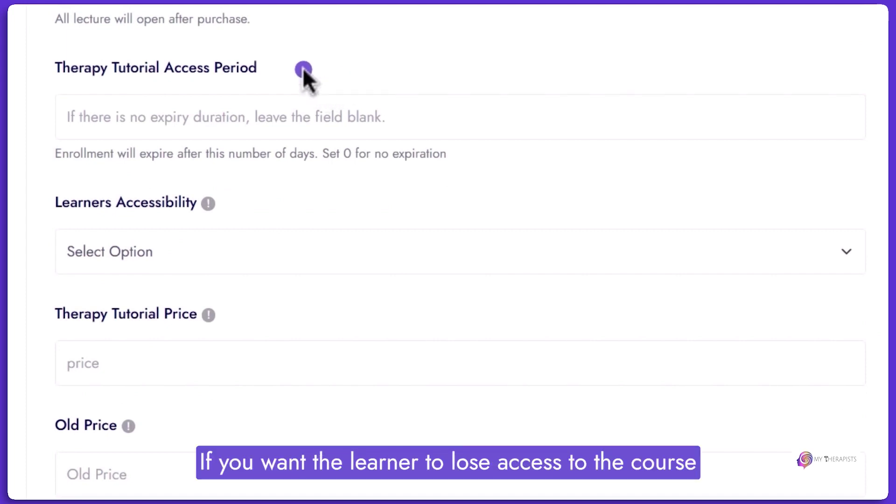
left_click(200, 117)
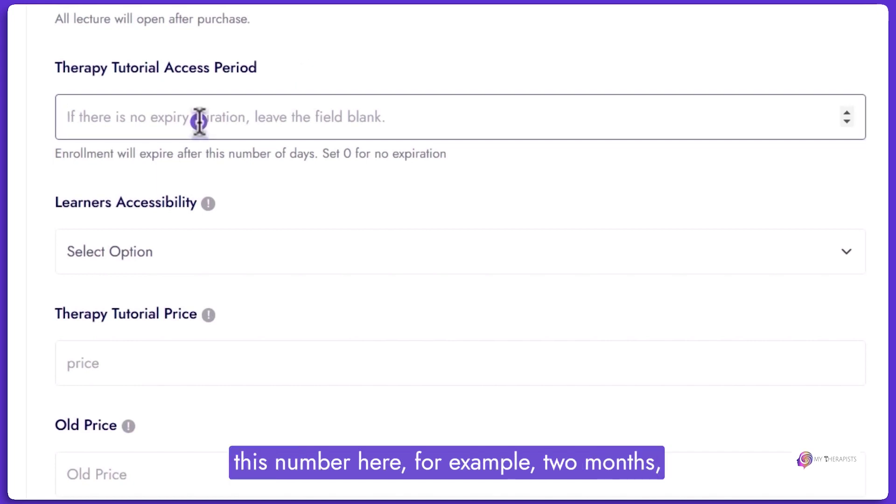
type("60")
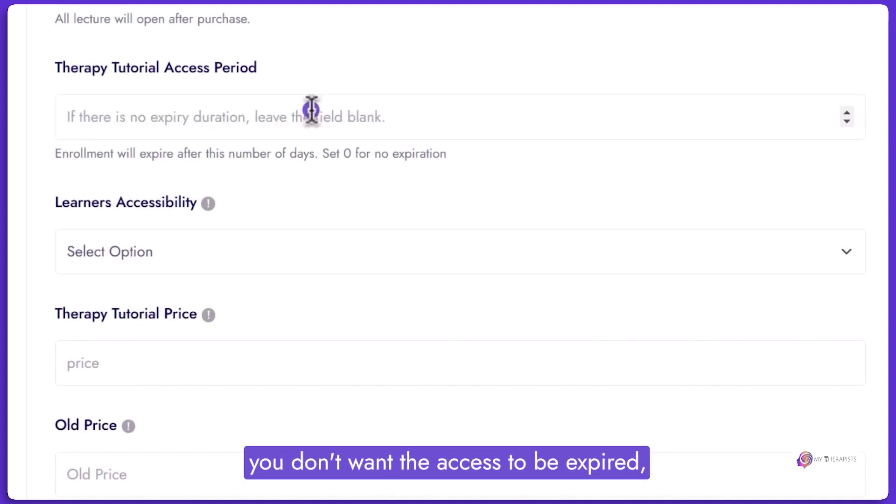
left_click(280, 120)
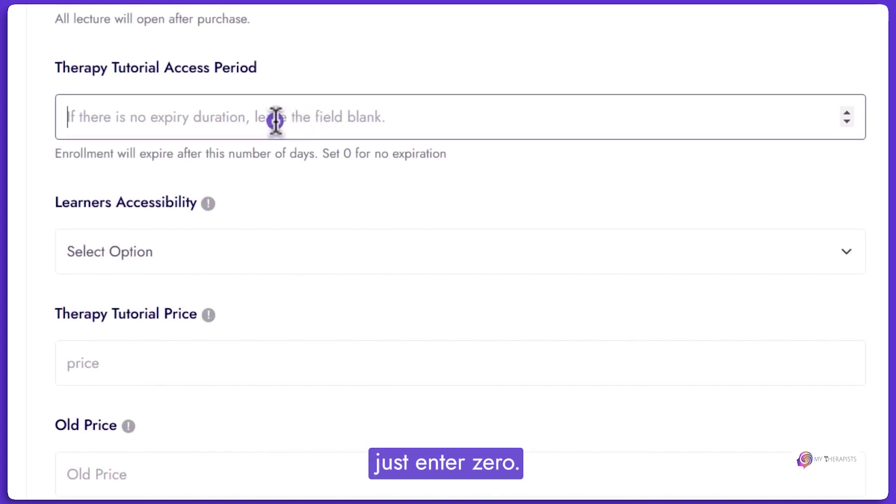
scroll(280, 112, "down", 3)
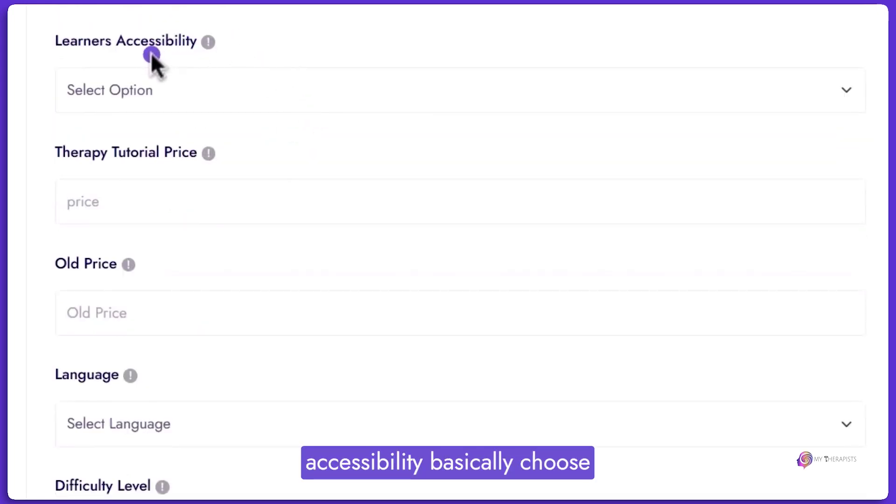
Make the tutorial paid with price 100 and old price 200.
left_click(128, 89)
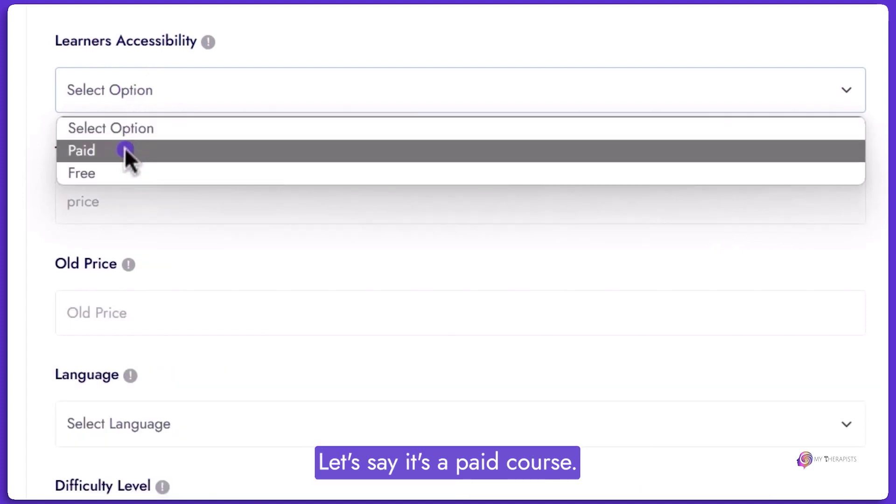
left_click(126, 149)
scroll(111, 99, "down", 3)
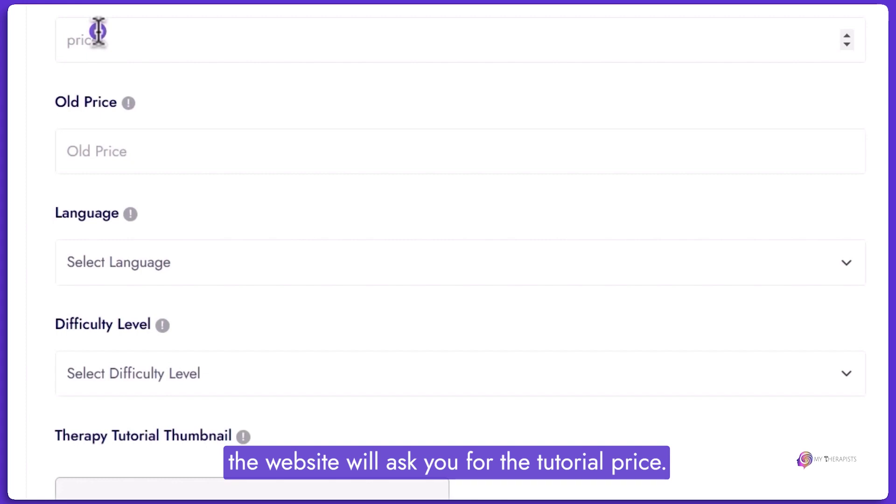
left_click(98, 32)
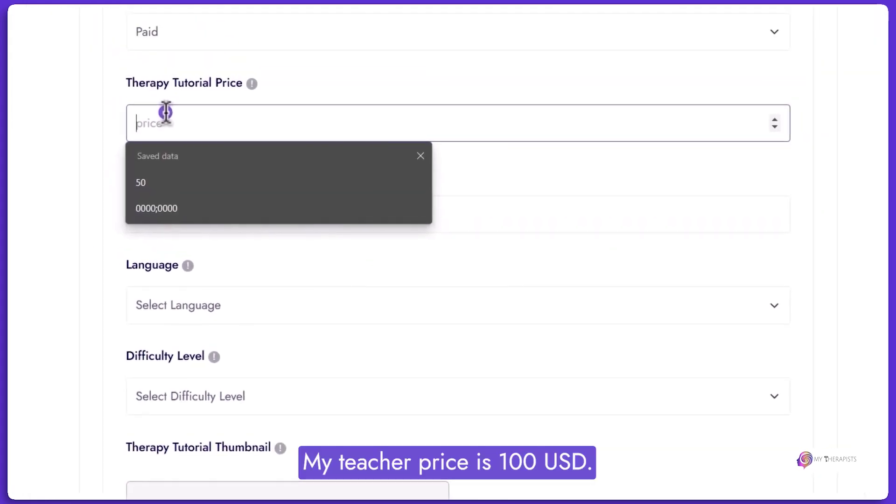
key("Escape")
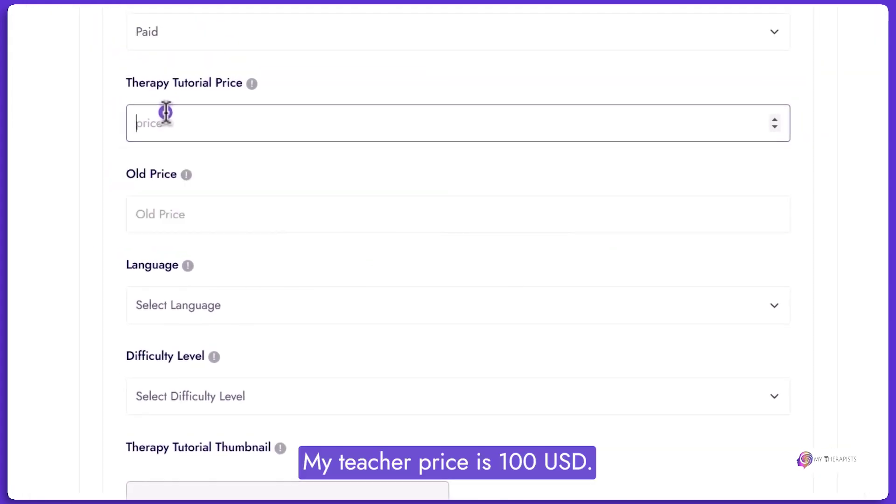
type("100")
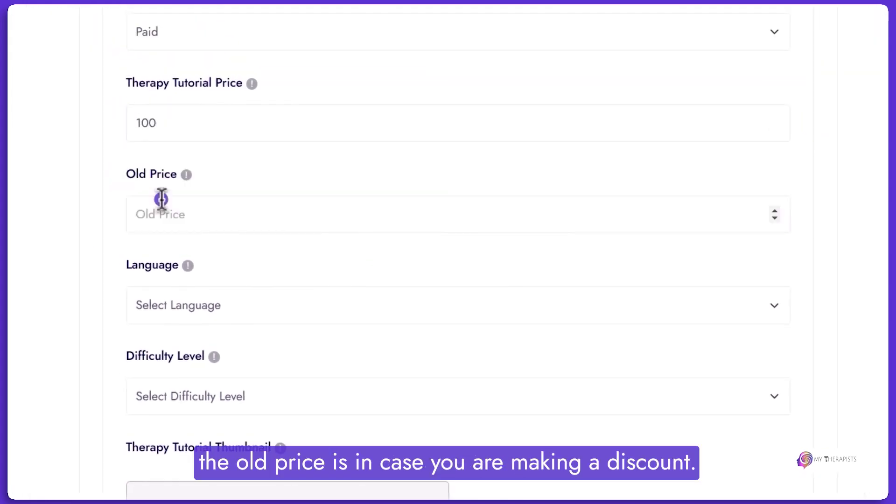
left_click(165, 214)
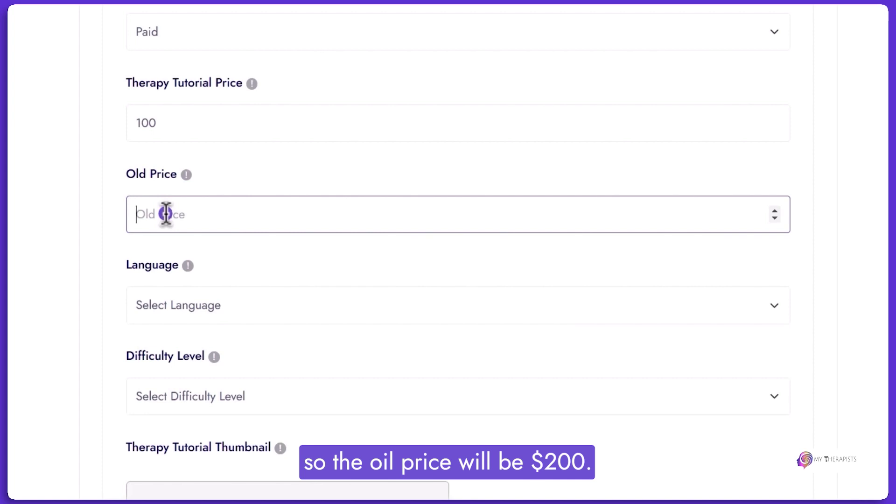
type("200")
left_click(239, 258)
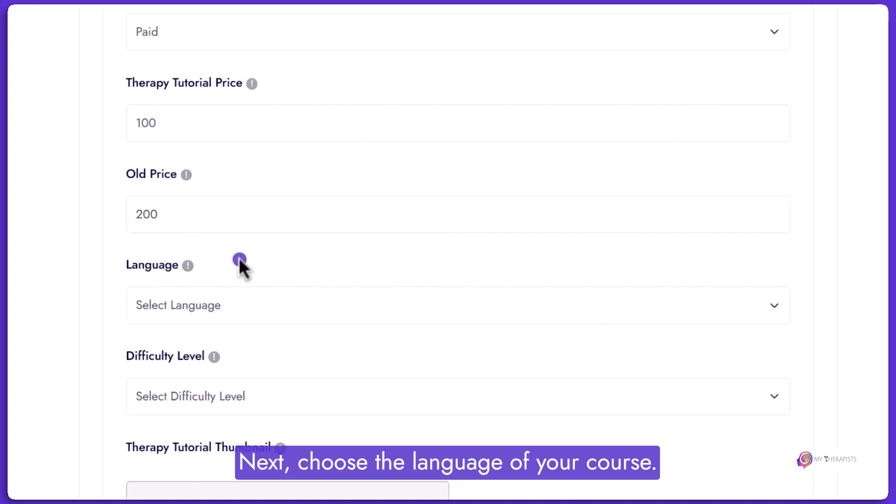
Set the course language to English and the difficulty level to Easy.
left_click(228, 290)
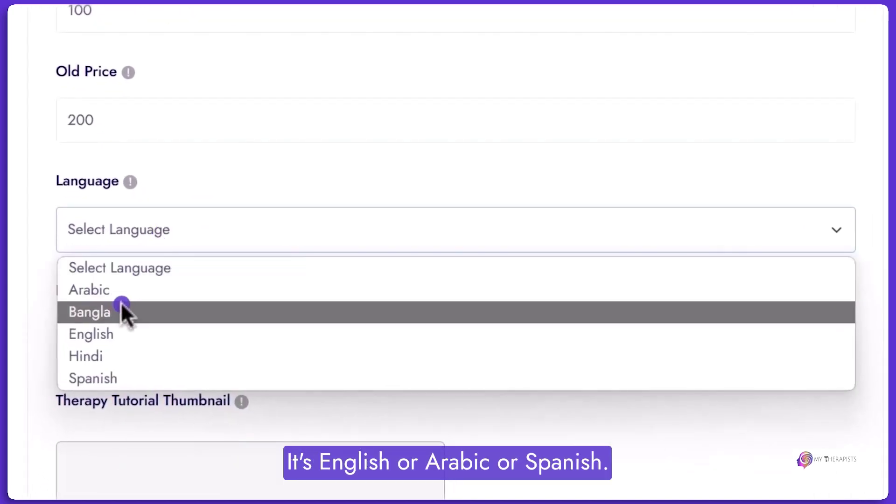
left_click(108, 332)
scroll(196, 259, "down", 3)
left_click(204, 163)
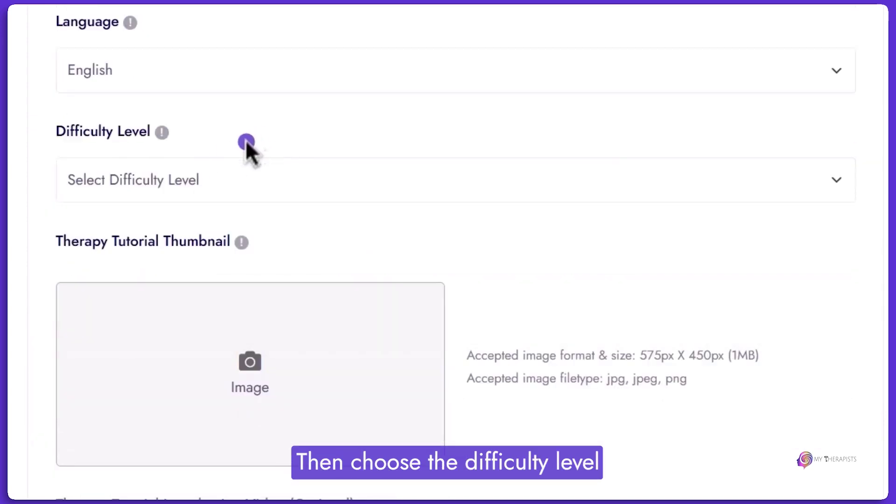
left_click(199, 177)
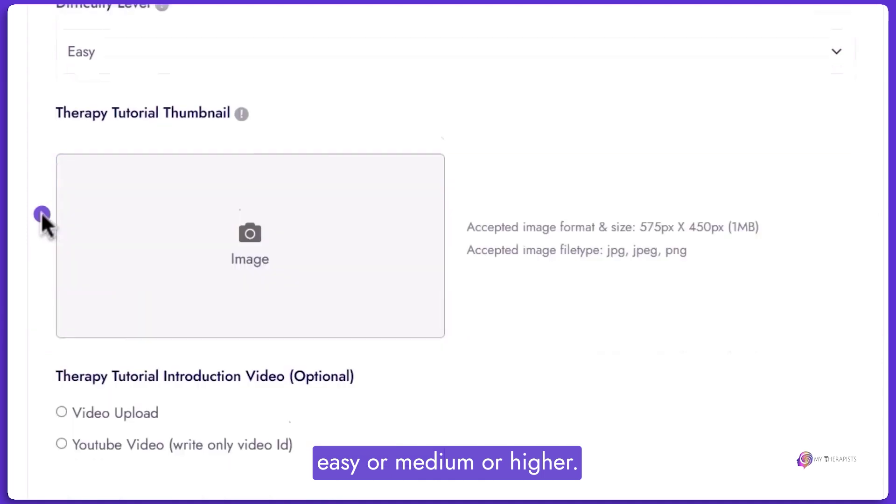
scroll(41, 212, "down", 1)
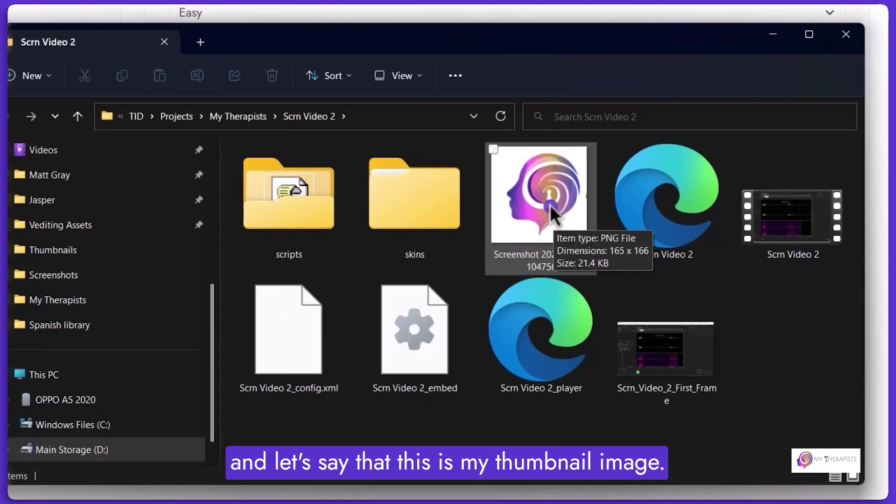
left_click(266, 7)
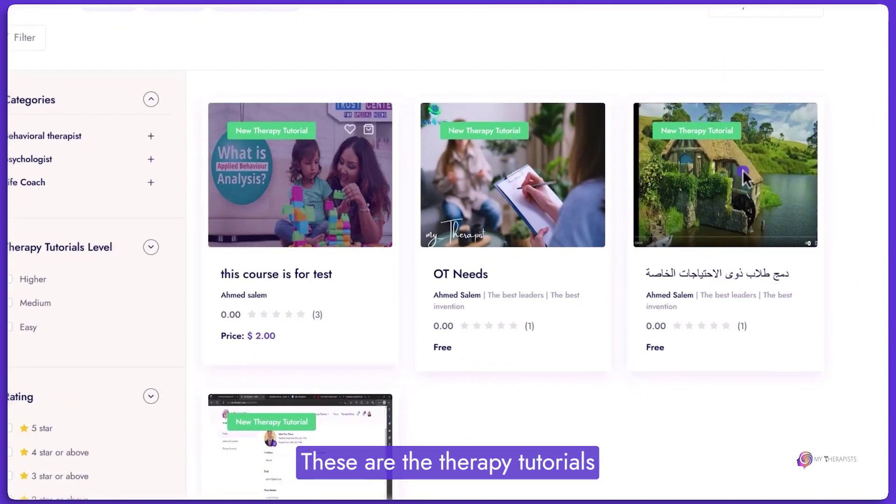
Open the 'this course is for test' tutorial's details page to view its thumbnail.
mouse_move(332, 201)
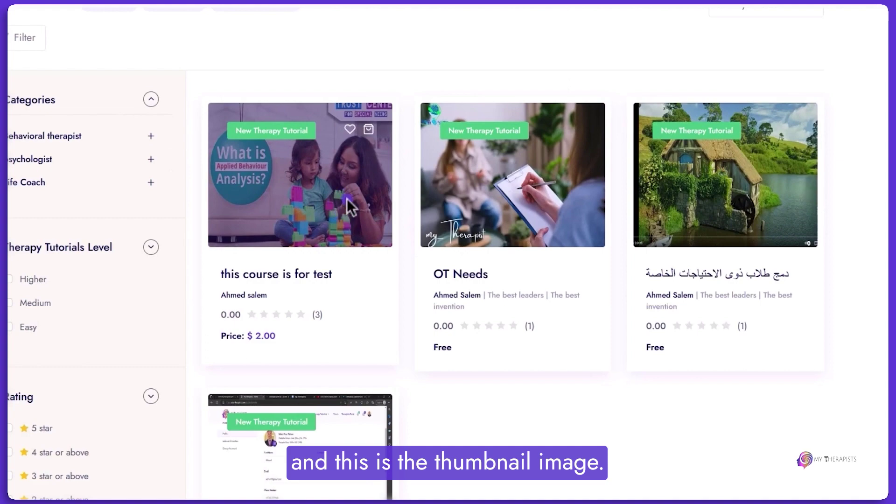
left_click(294, 275)
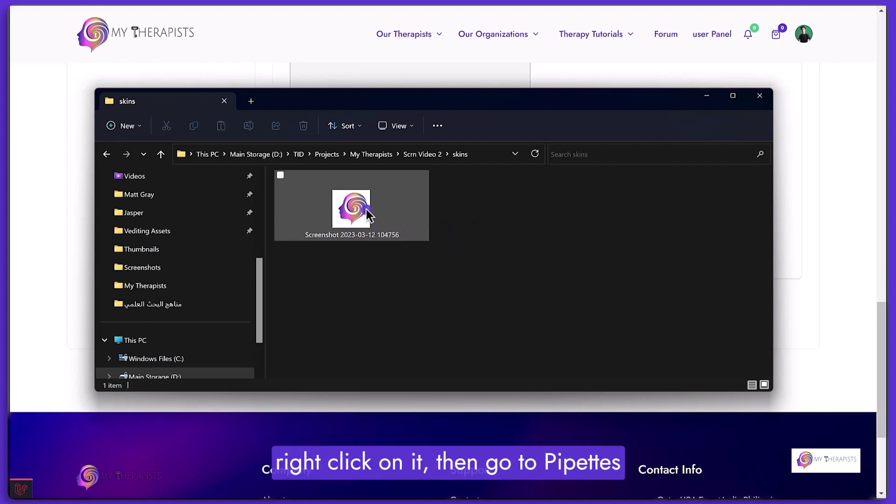
Check the logo image's Details properties, confirming 165 × 166 pixels.
right_click(368, 203)
left_click(577, 321)
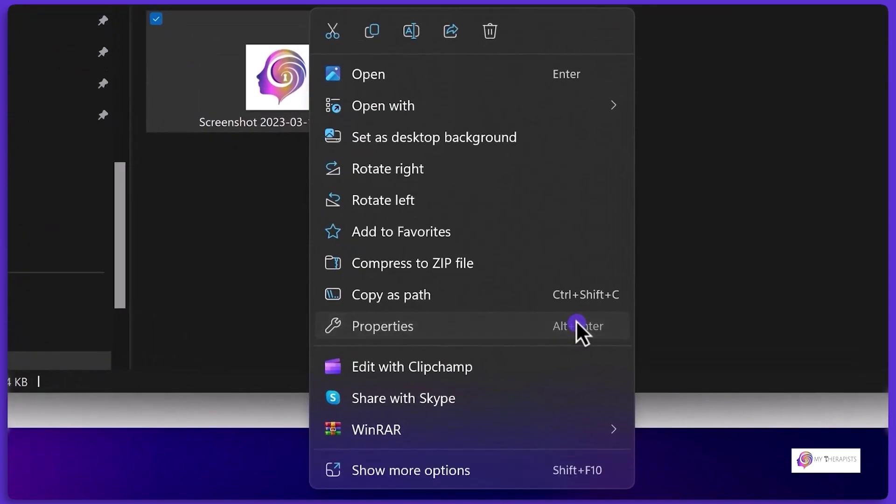
left_click(452, 190)
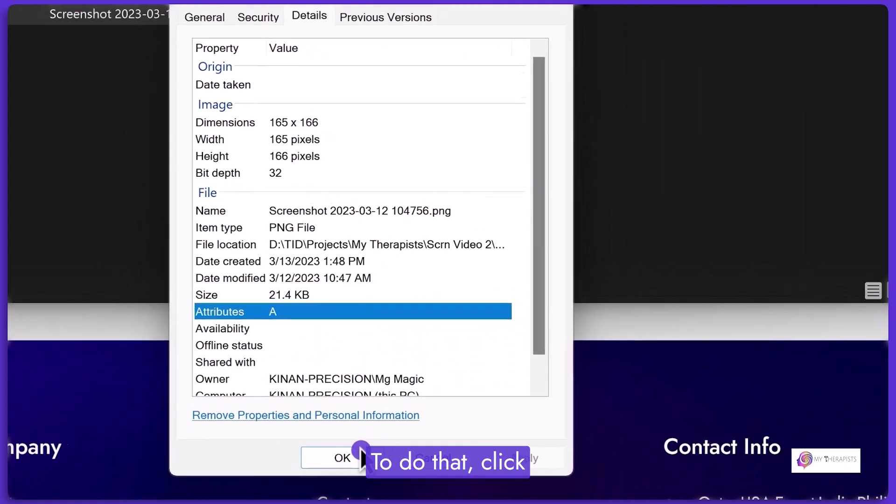
left_click(352, 449)
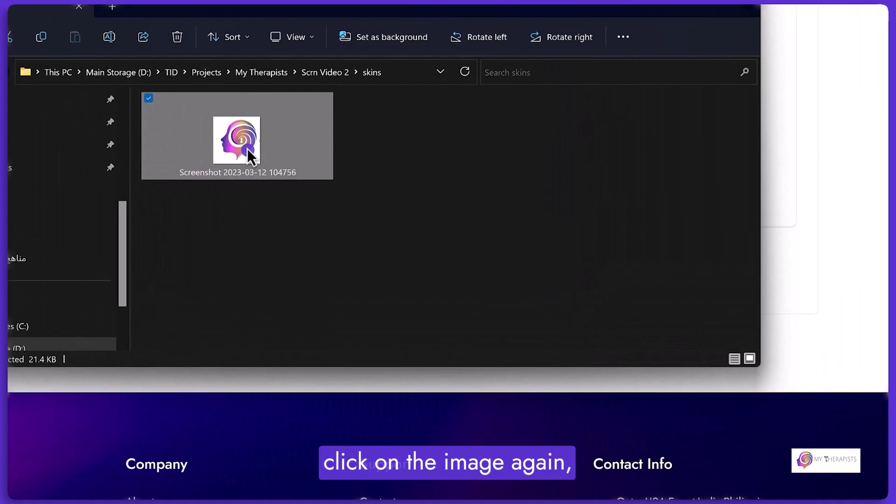
Open the logo image in Paint.
right_click(247, 148)
mouse_move(337, 159)
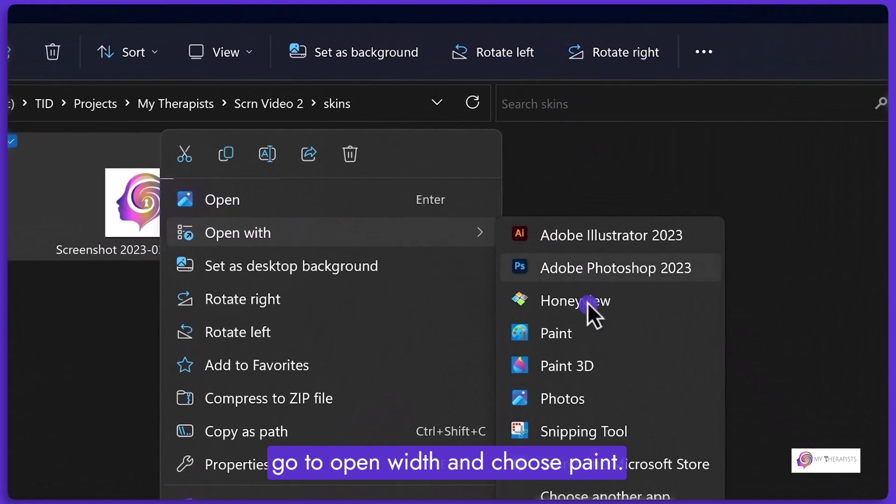
left_click(567, 310)
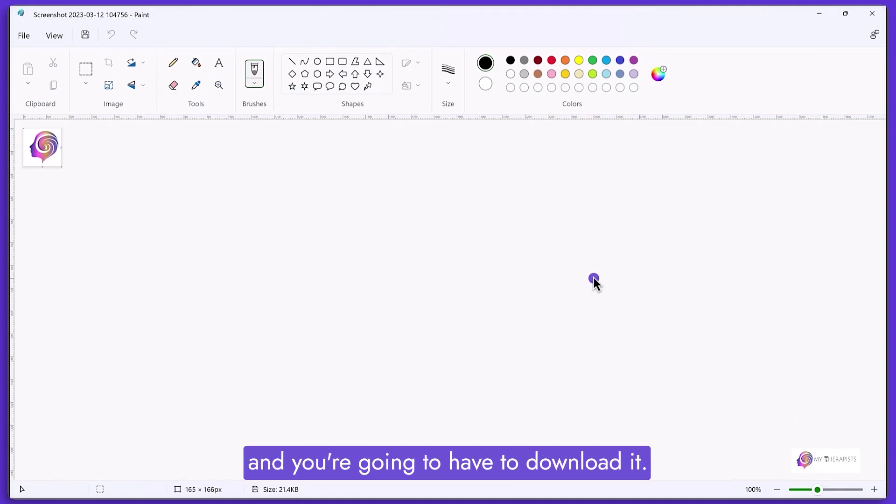
Resize the logo to 575 × 450 pixels without keeping the aspect ratio.
left_click(826, 489)
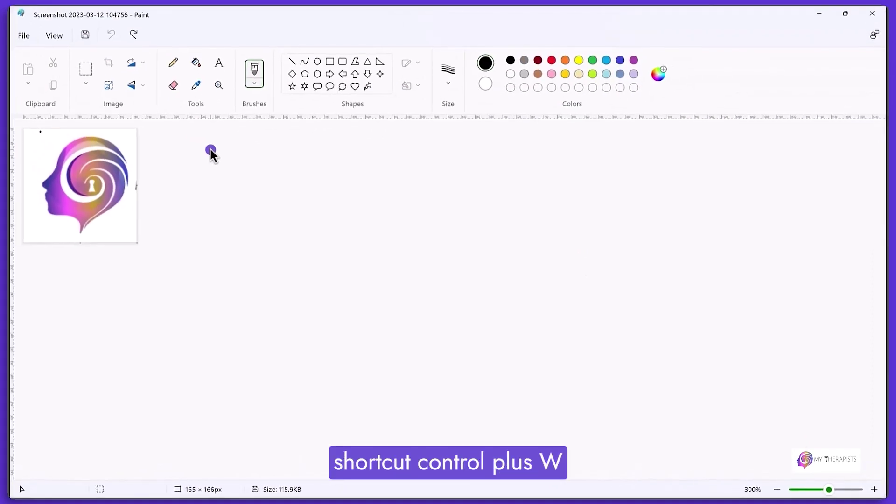
key("ctrl+w")
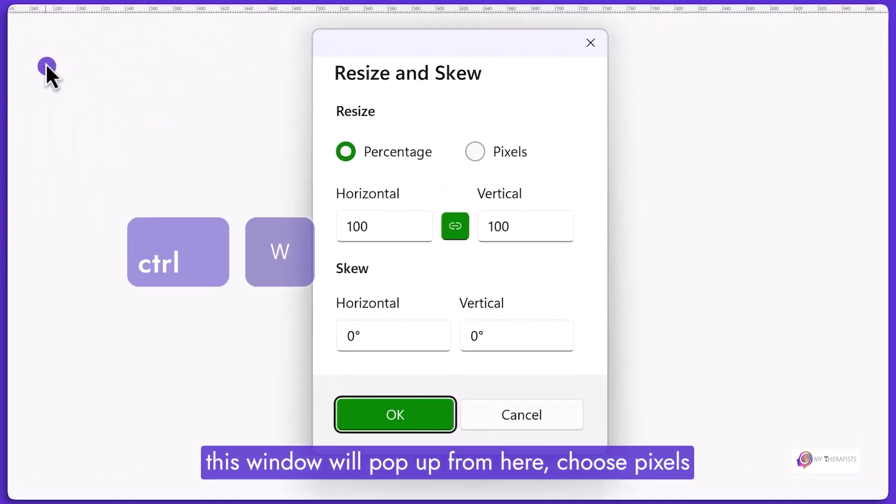
left_click(480, 149)
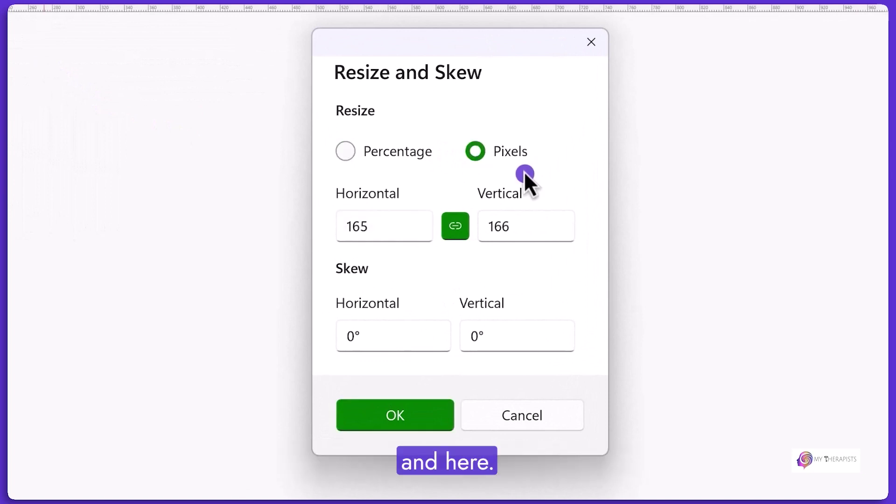
left_click(463, 219)
left_click(396, 220)
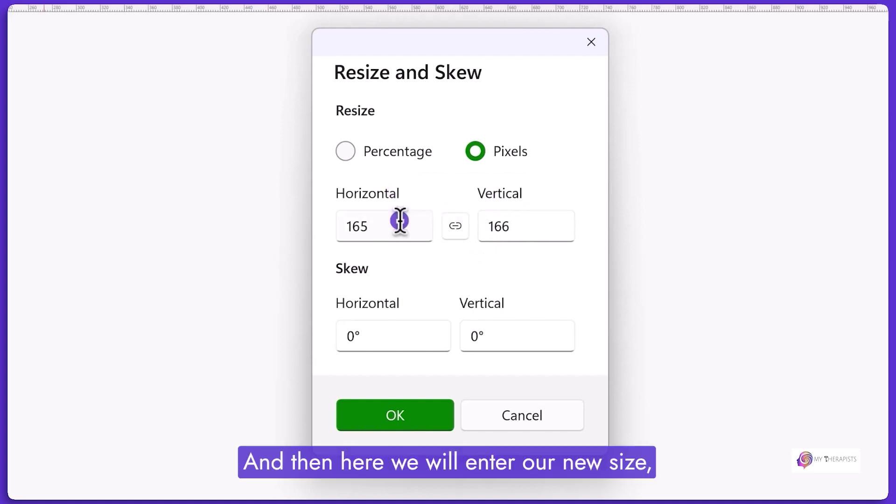
double_click(399, 220)
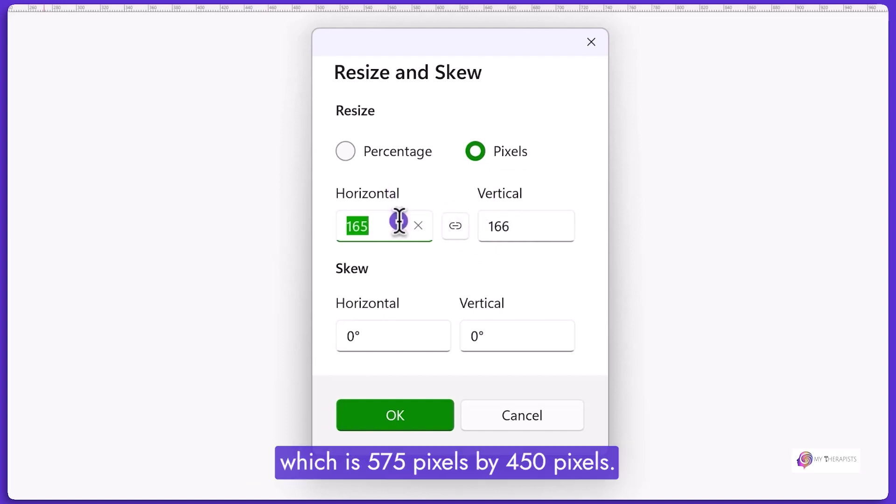
type("575")
double_click(504, 227)
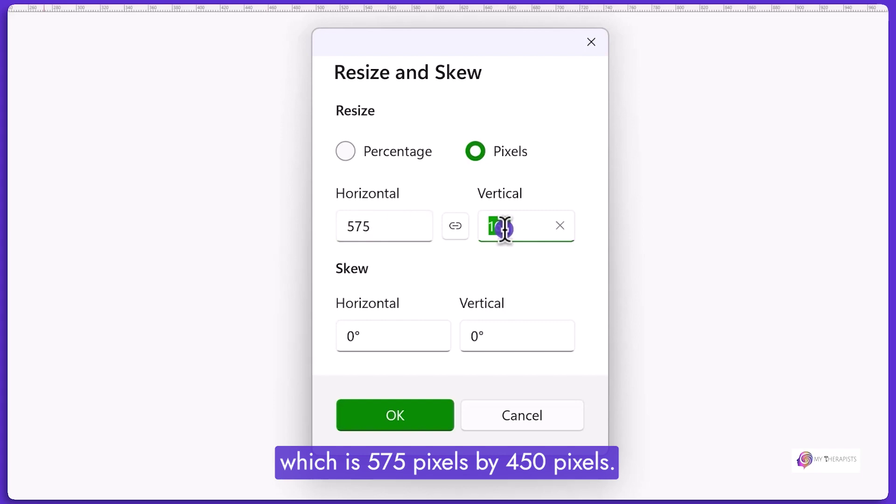
type("450")
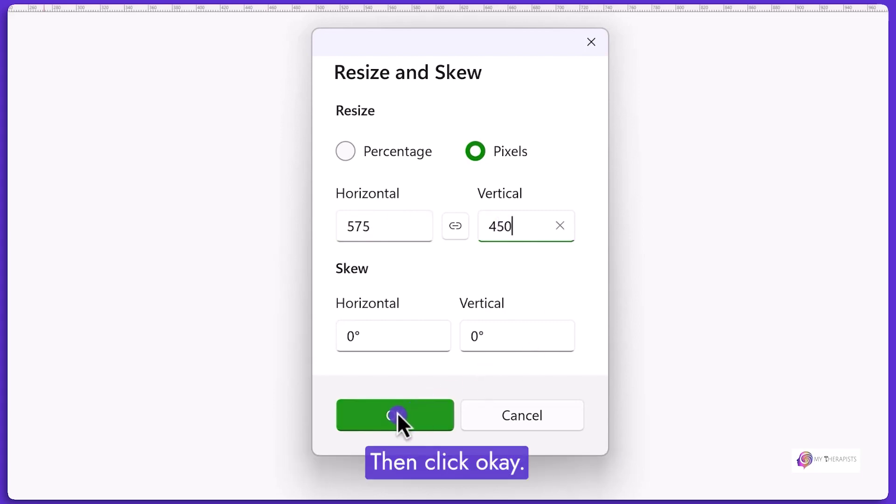
left_click(397, 415)
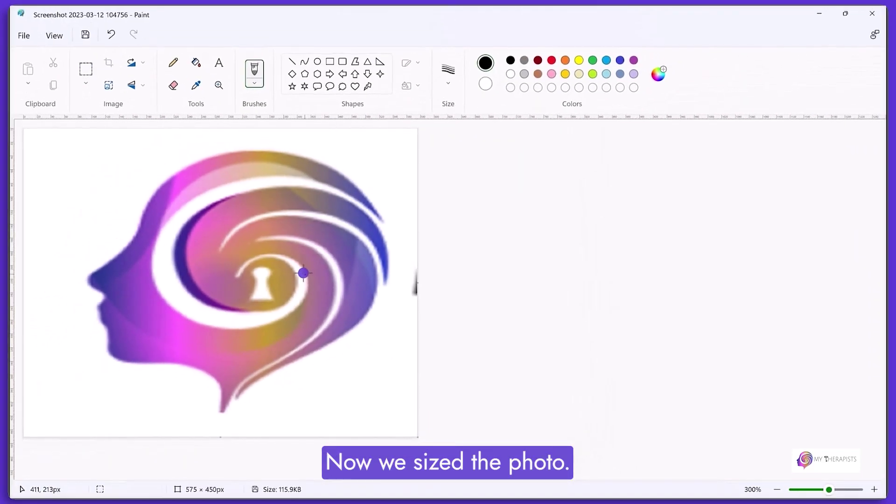
Save the picture as a PNG in the My Therapists folder, replacing the existing file.
left_click(23, 37)
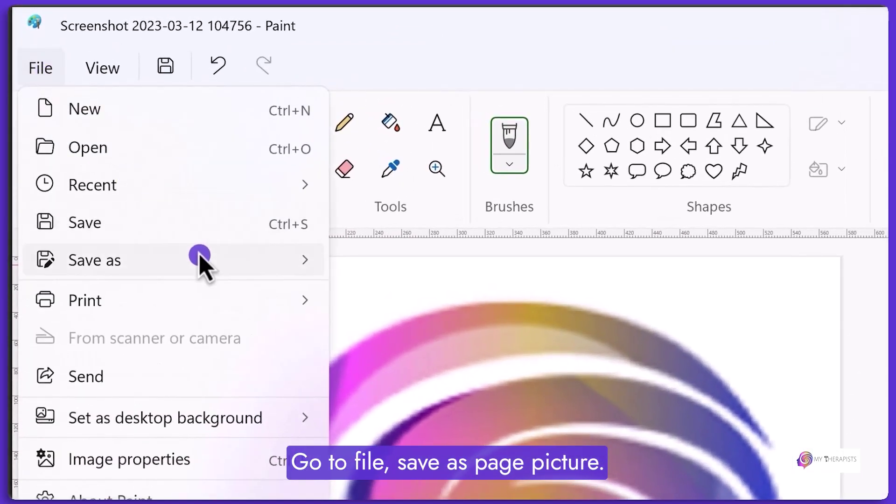
mouse_move(200, 260)
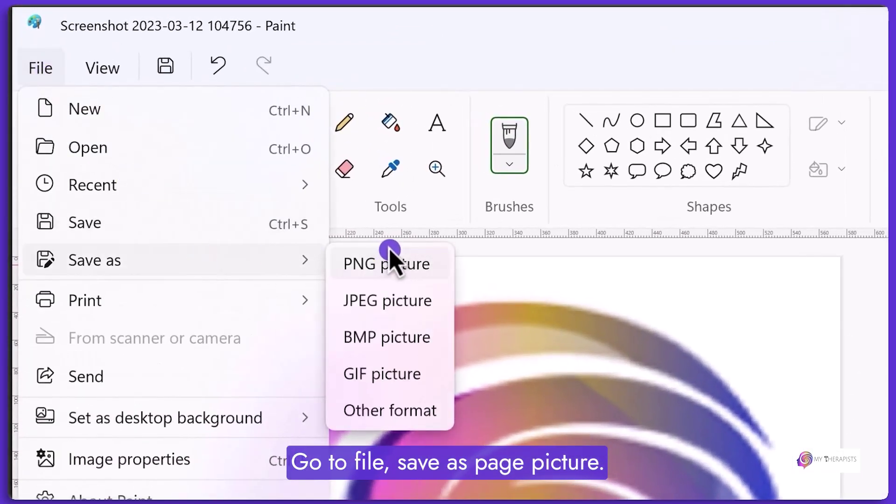
left_click(391, 260)
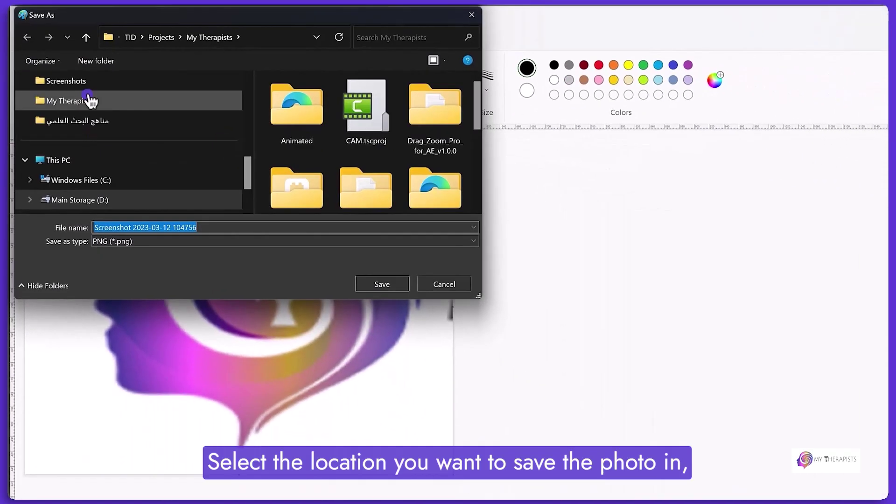
left_click(90, 100)
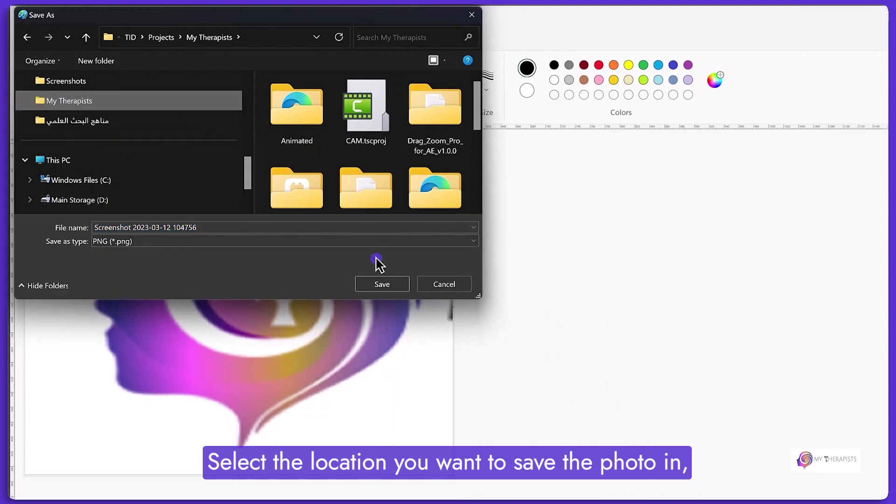
left_click(394, 286)
left_click(521, 280)
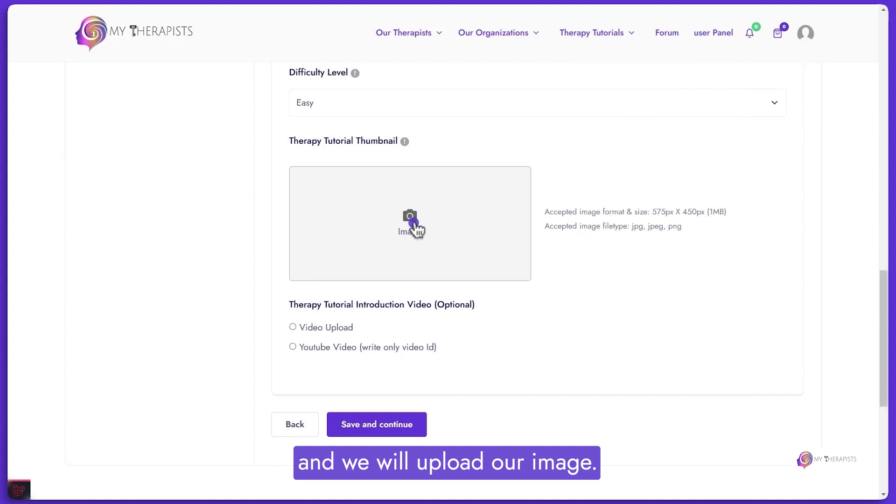
left_click(413, 226)
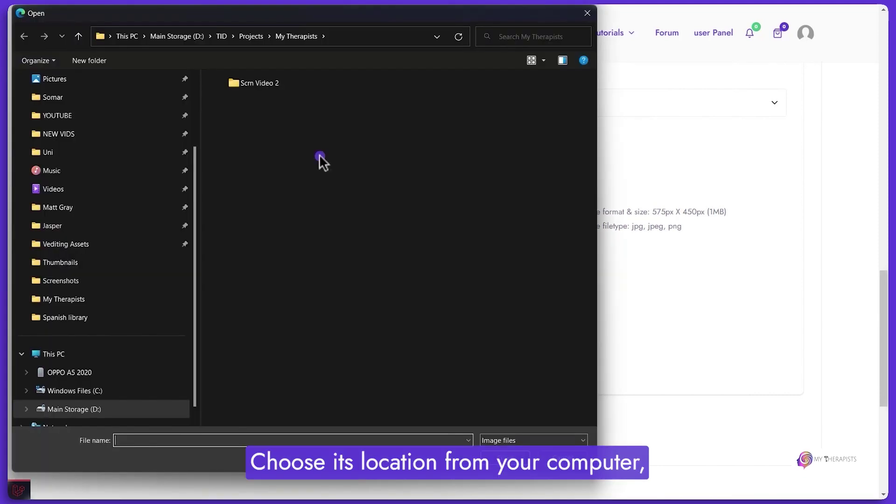
double_click(278, 85)
left_click(372, 126)
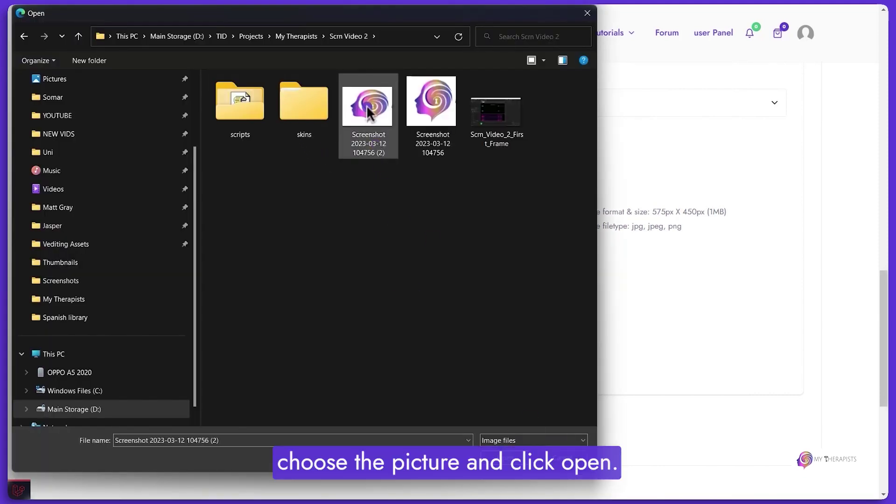
key("Return")
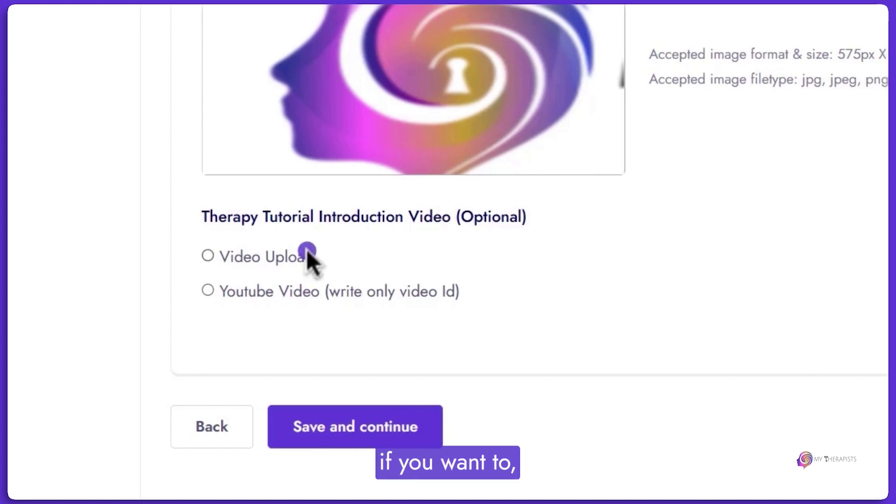
Switch the introduction video to YouTube and paste the video's URL into the ID field.
left_click(290, 260)
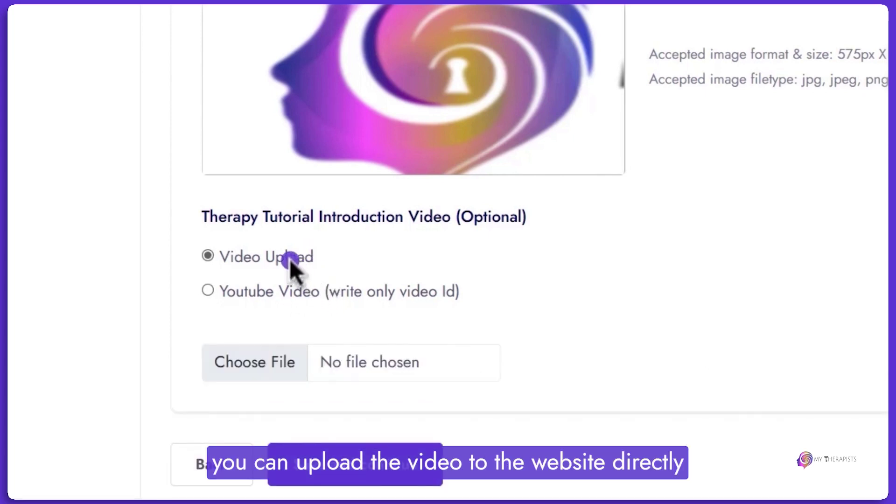
left_click(279, 290)
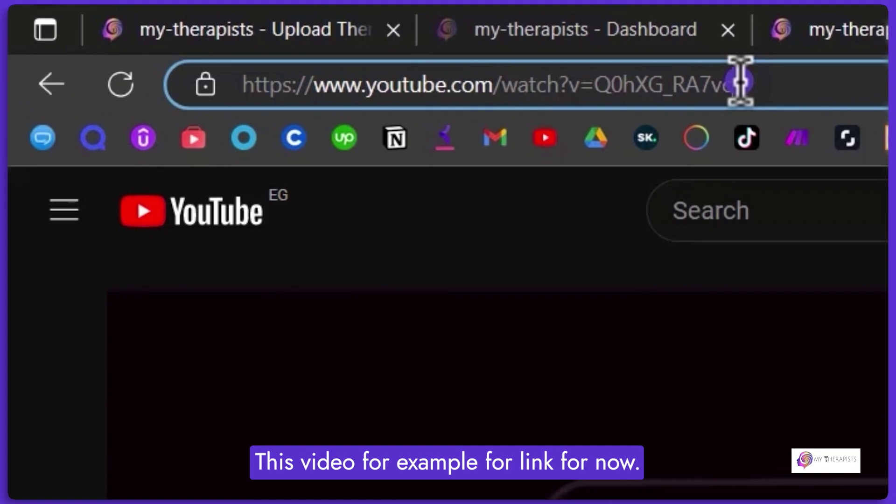
left_click(275, 32)
left_click(452, 16)
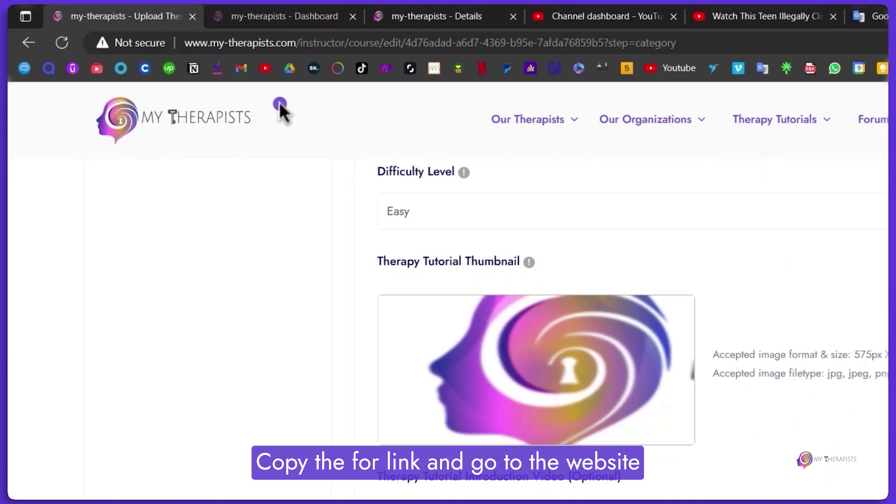
scroll(363, 298, "down", 2)
left_click(336, 404)
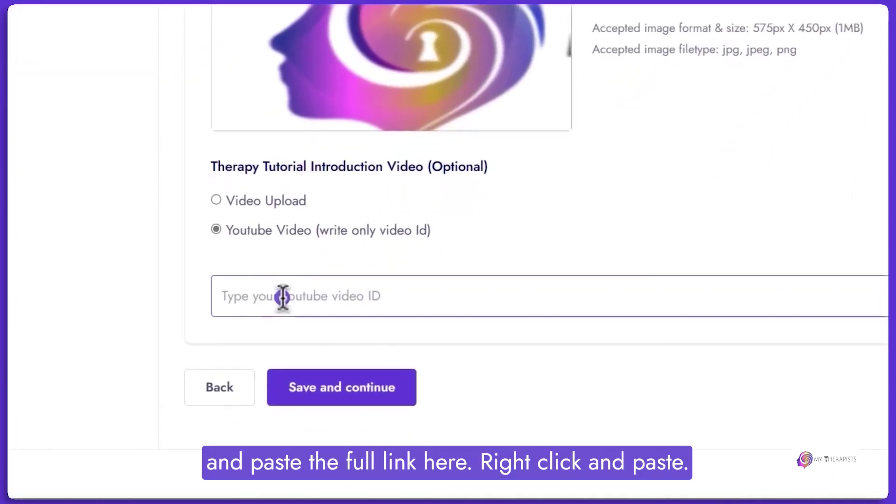
right_click(282, 296)
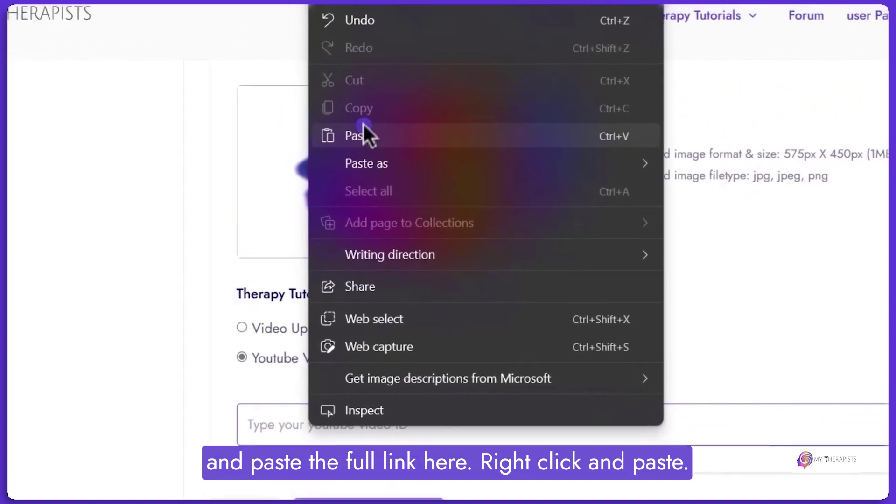
left_click(364, 134)
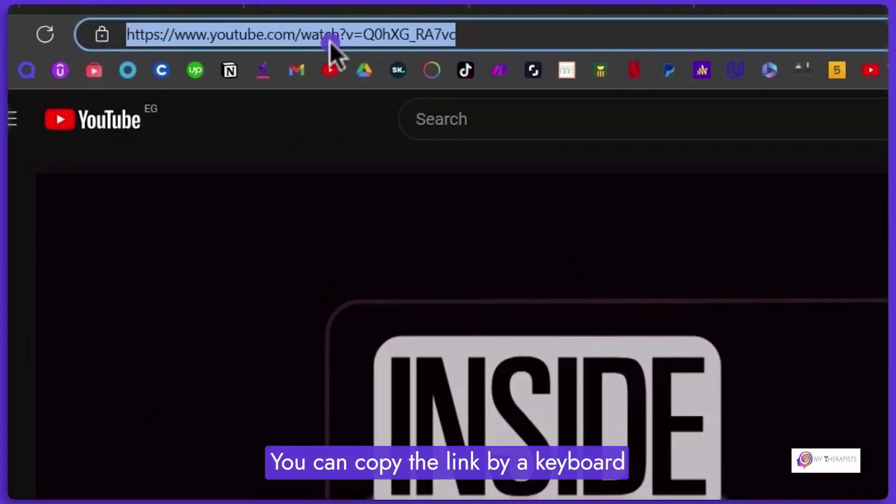
key("ctrl+c")
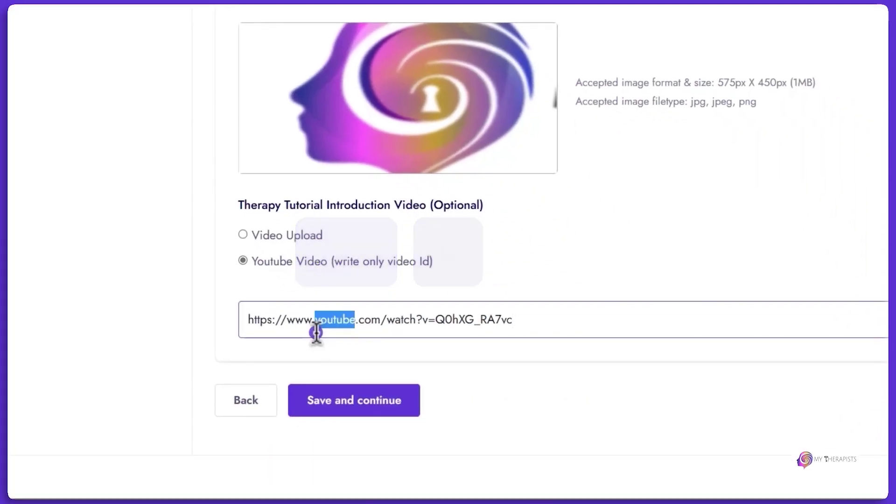
triple_click(316, 332)
key("ctrl+v")
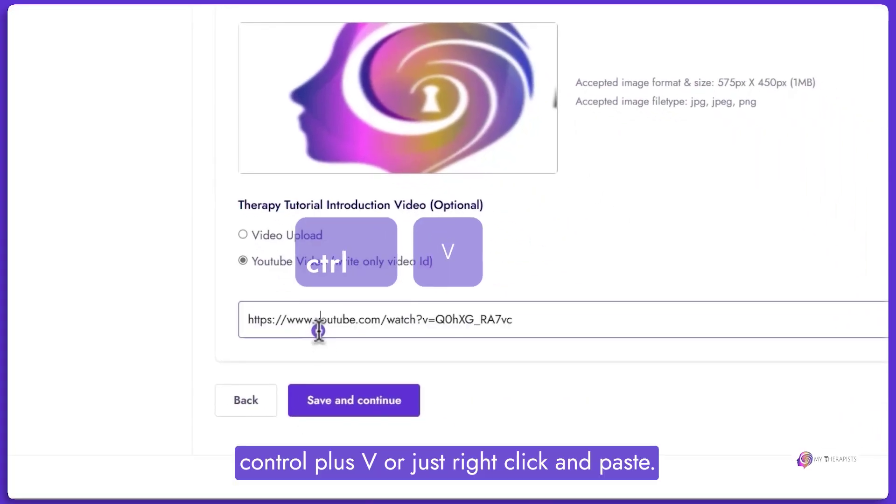
Trim the pasted link so only the video ID Q0hXG_RA7vc remains.
triple_click(319, 332)
right_click(320, 333)
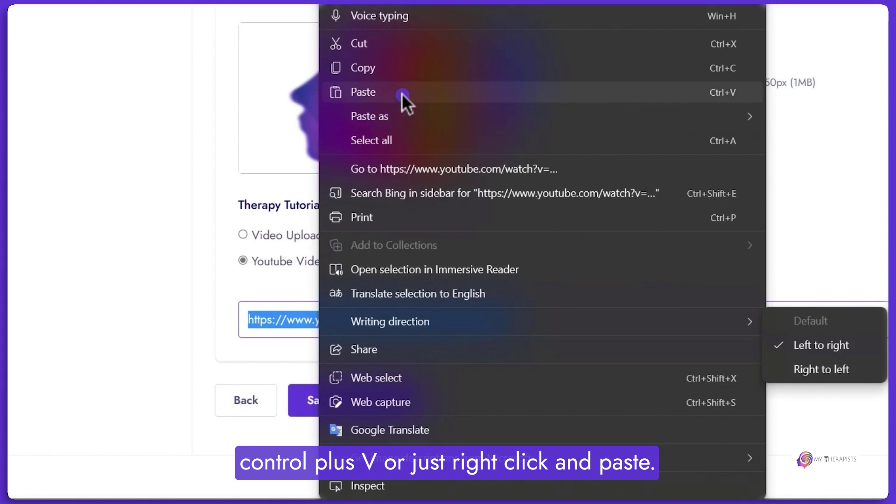
left_click(401, 94)
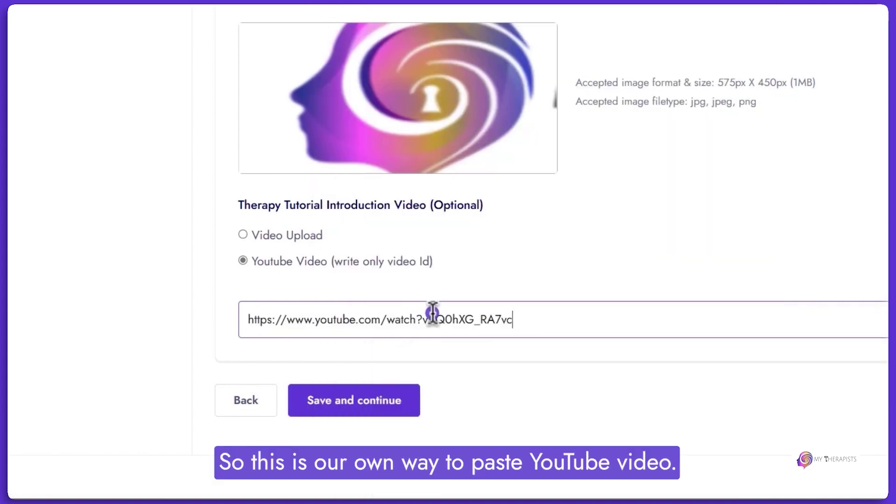
left_click_drag(248, 320, 417, 320)
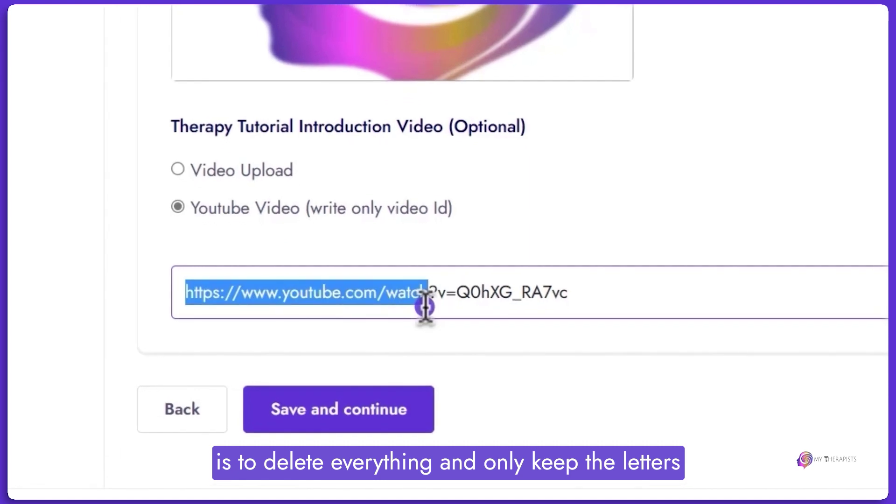
left_click_drag(425, 306, 450, 304)
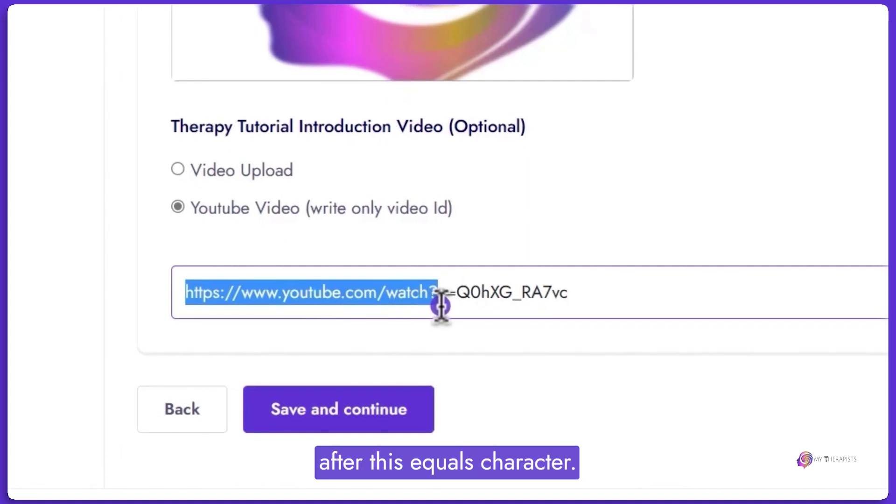
key("BackSpace")
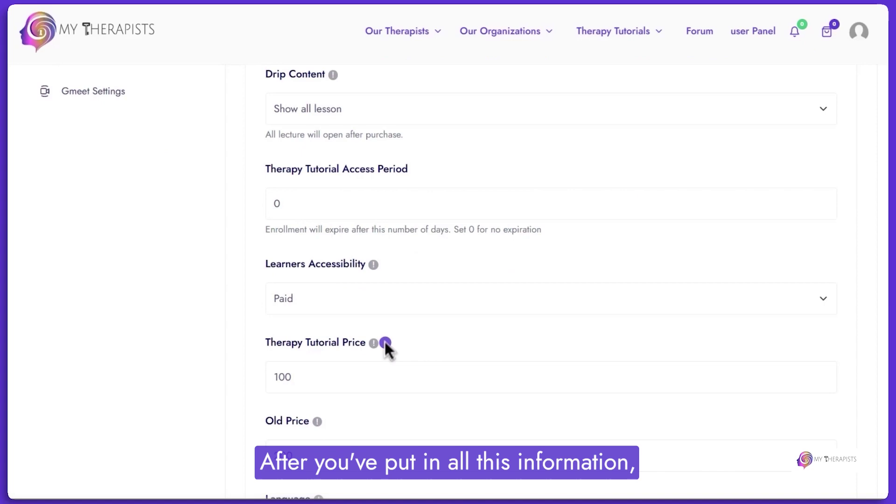
scroll(382, 343, "down", 5)
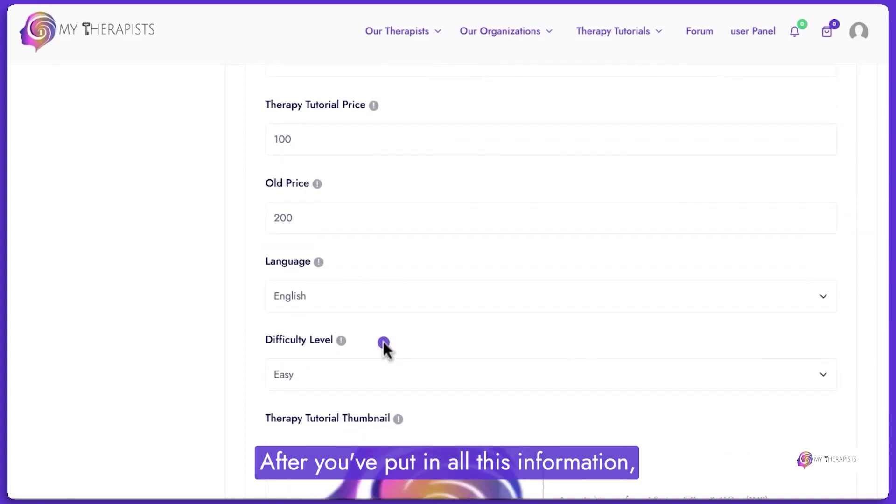
Save the tutorial overview and continue to the sections step.
scroll(382, 343, "up", 9)
scroll(383, 343, "down", 15)
left_click(384, 270)
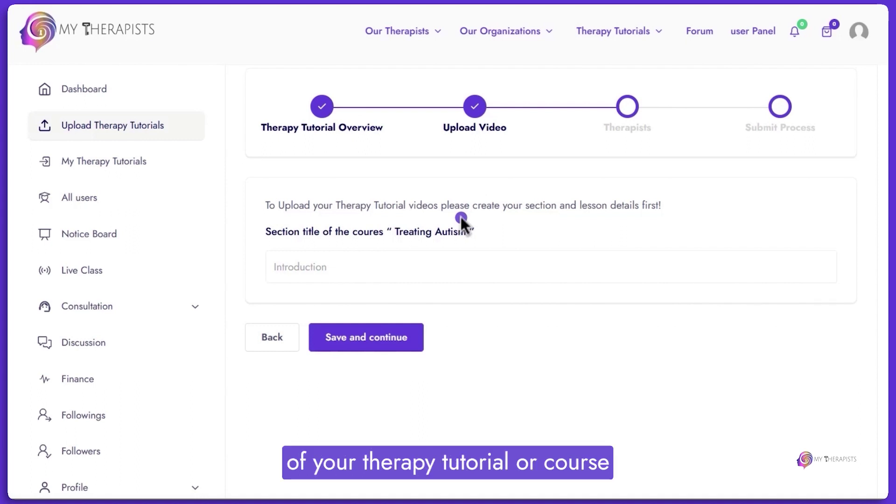
Create the first section titled 'Introduction' and save it.
left_click(403, 266)
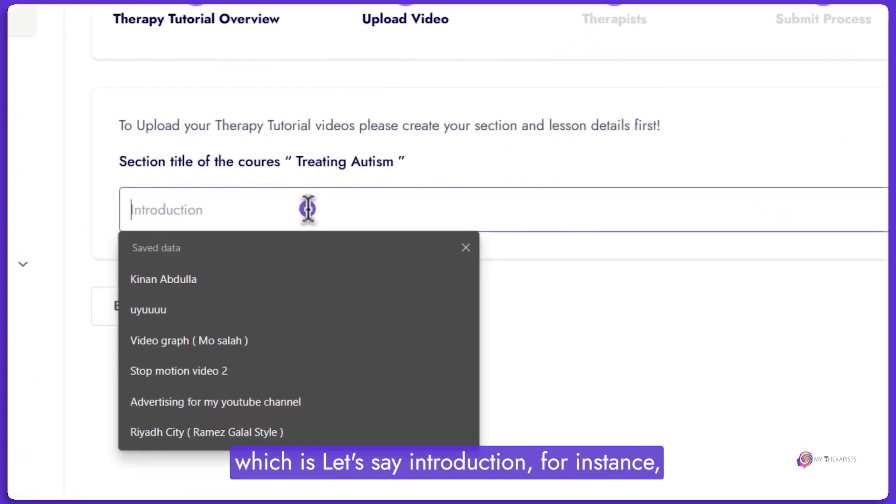
type("Introduction")
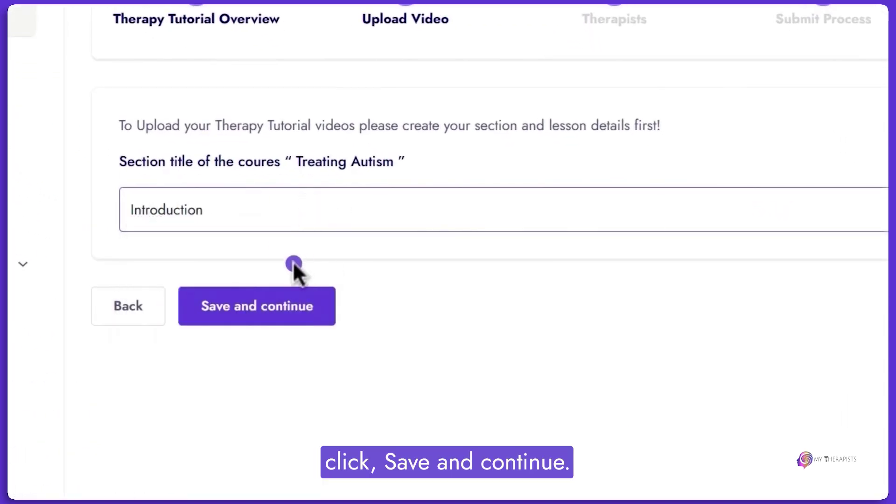
left_click(284, 304)
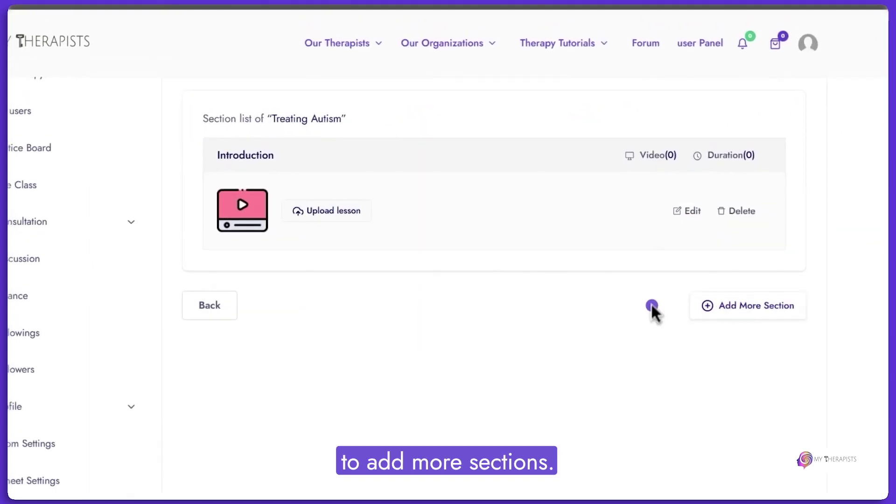
Add and save a new section titled 'First Section: Title' below Introduction.
left_click(740, 304)
left_click(527, 317)
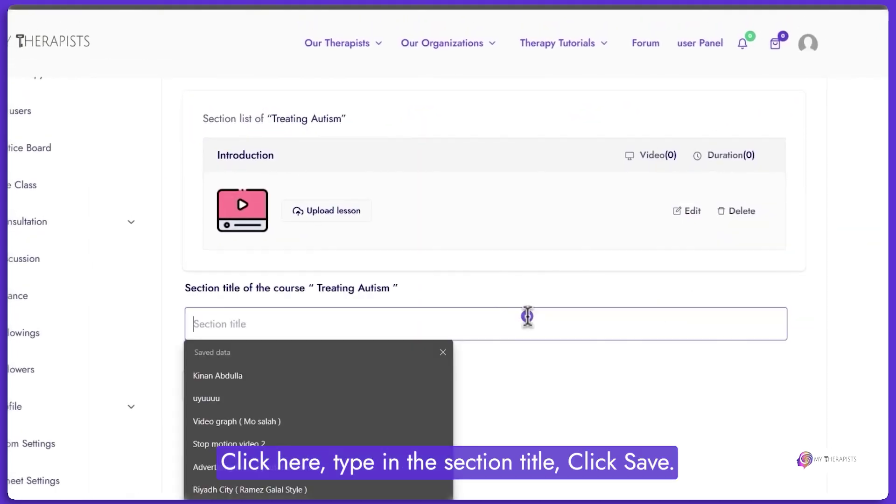
type("First Section: Title")
left_click(284, 393)
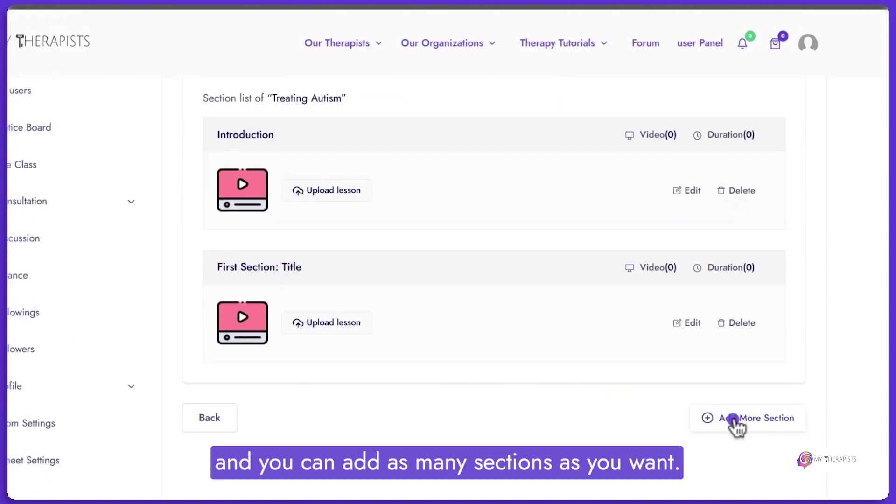
scroll(362, 238, "up", 1)
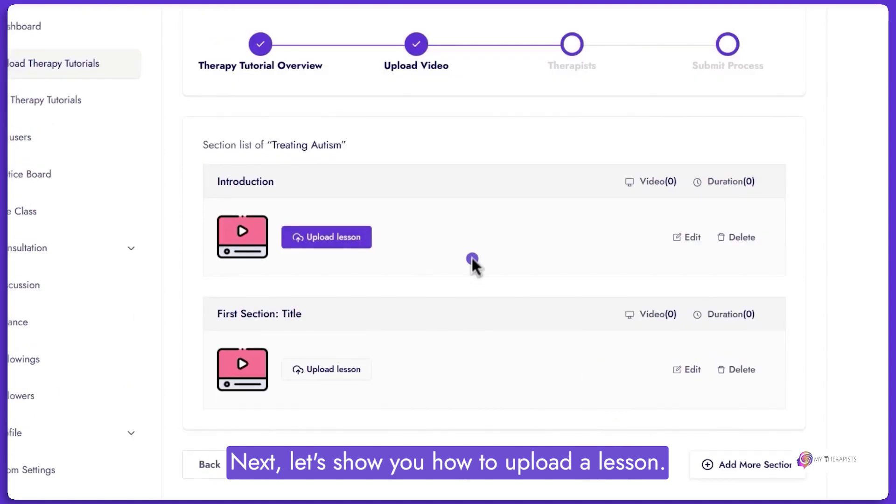
Start a new lesson under Introduction and try out the available lesson types.
left_click(364, 241)
scroll(362, 238, "down", 4)
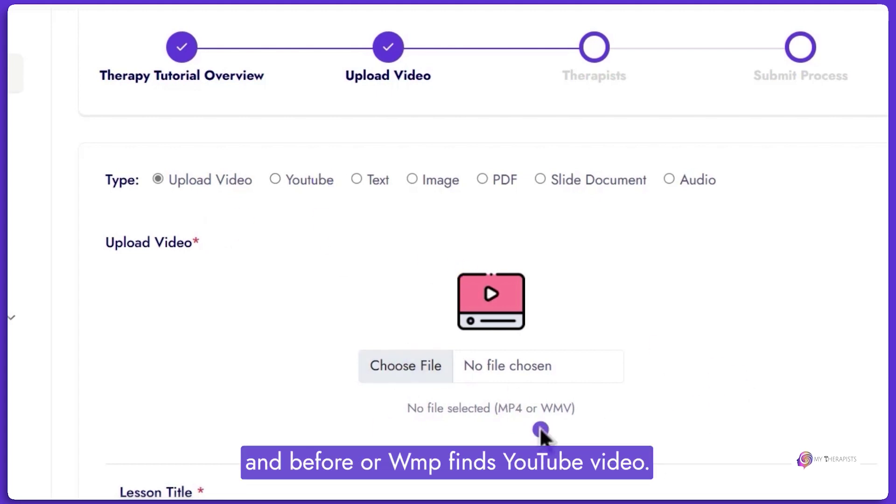
left_click(300, 182)
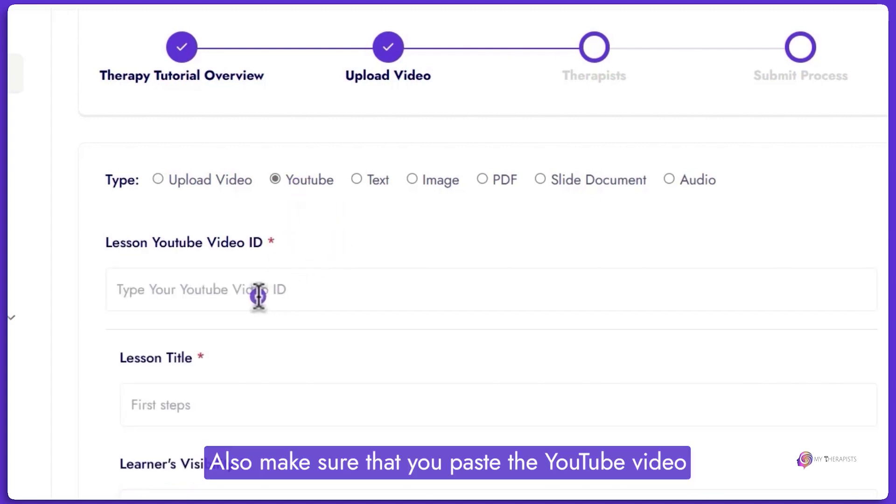
left_click(356, 179)
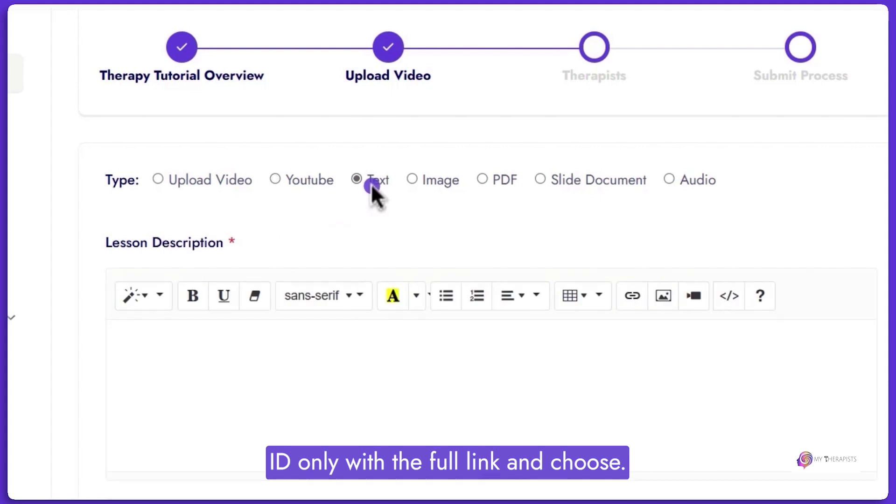
left_click(425, 182)
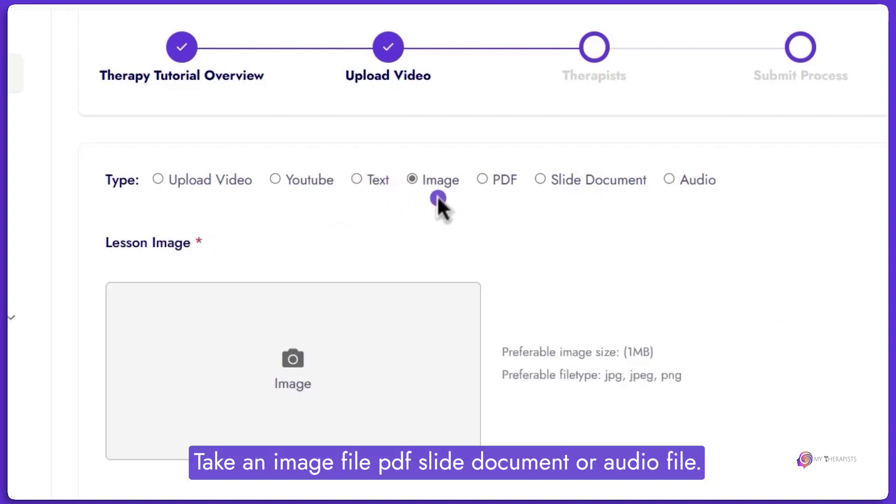
left_click(485, 181)
left_click(554, 182)
left_click(686, 179)
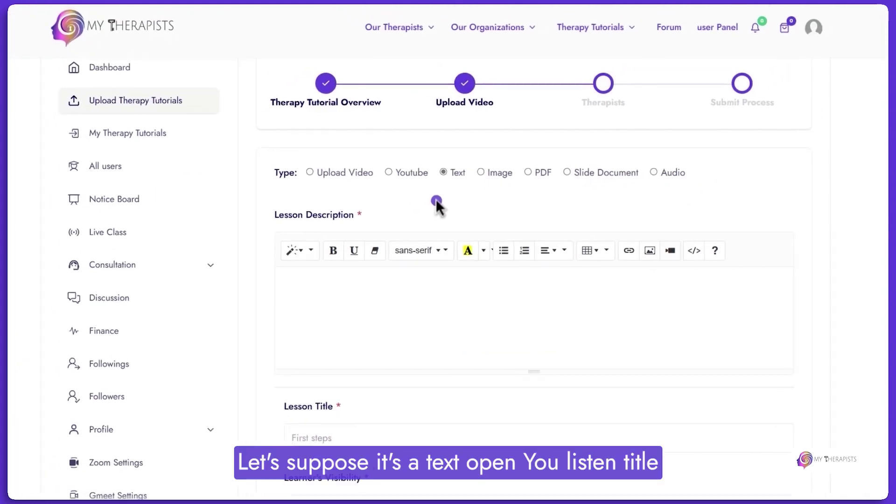
Enter description 'Text', title 'Lesson 1', set visibility to Show, and save the lesson.
left_click(405, 275)
type("Text")
scroll(405, 276, "down", 4)
left_click(398, 222)
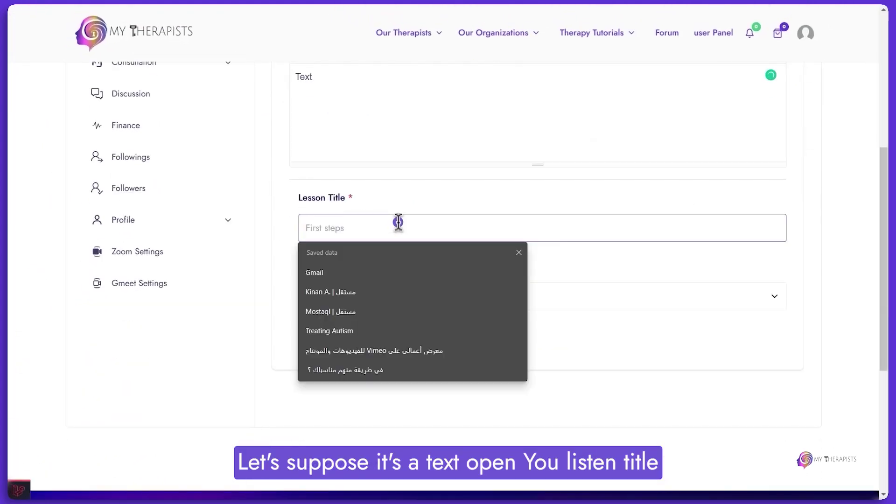
type("Lesson 1")
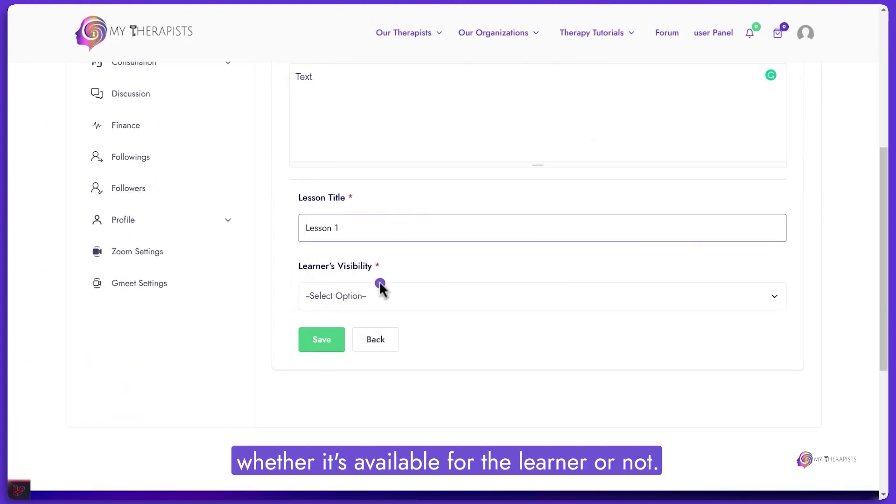
left_click(366, 296)
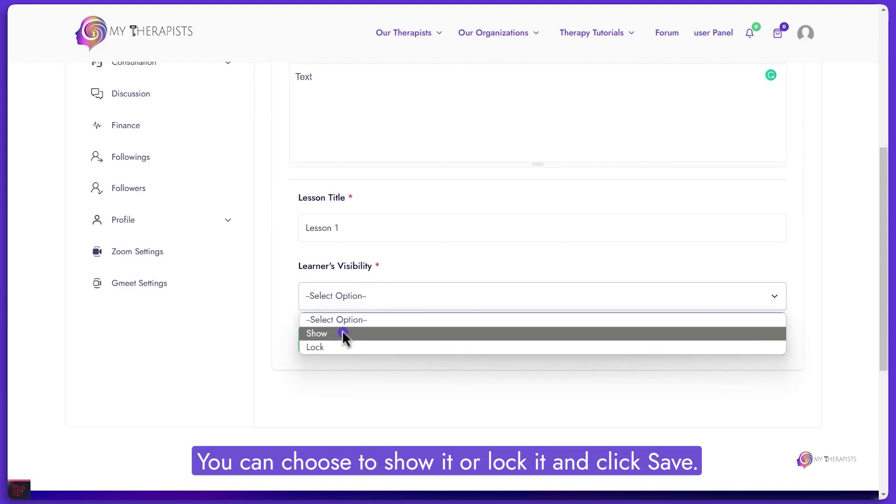
left_click(326, 333)
left_click(328, 347)
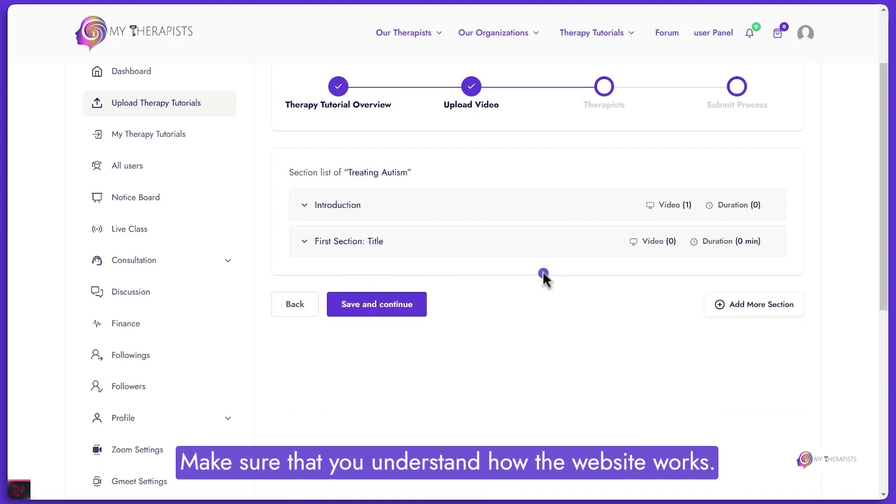
Expand Introduction and First Section: Title to review their lessons, then save and continue.
left_click(474, 214)
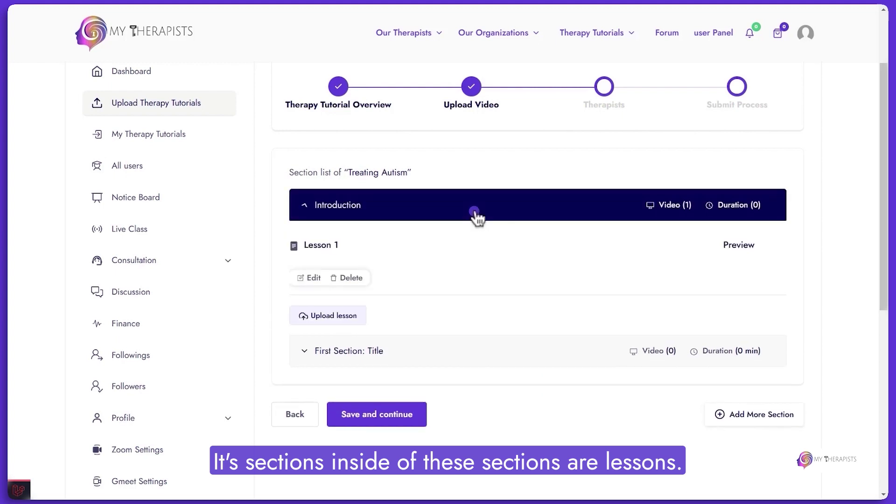
left_click(350, 214)
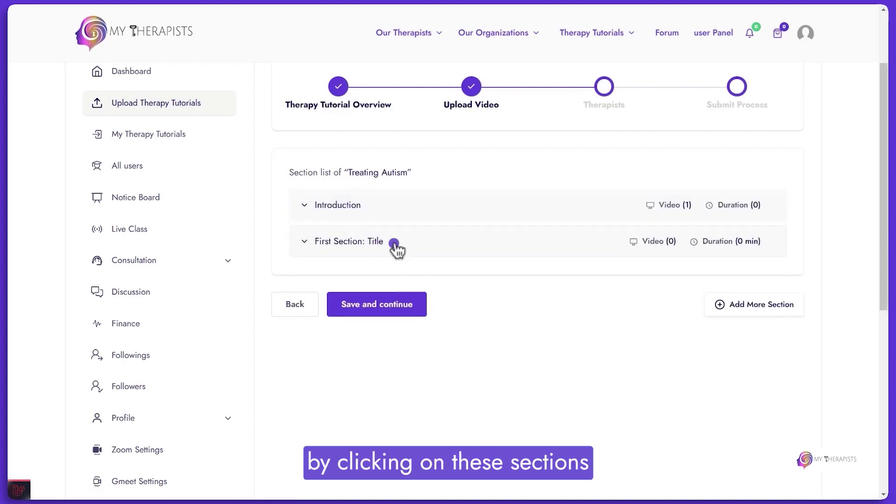
left_click(373, 199)
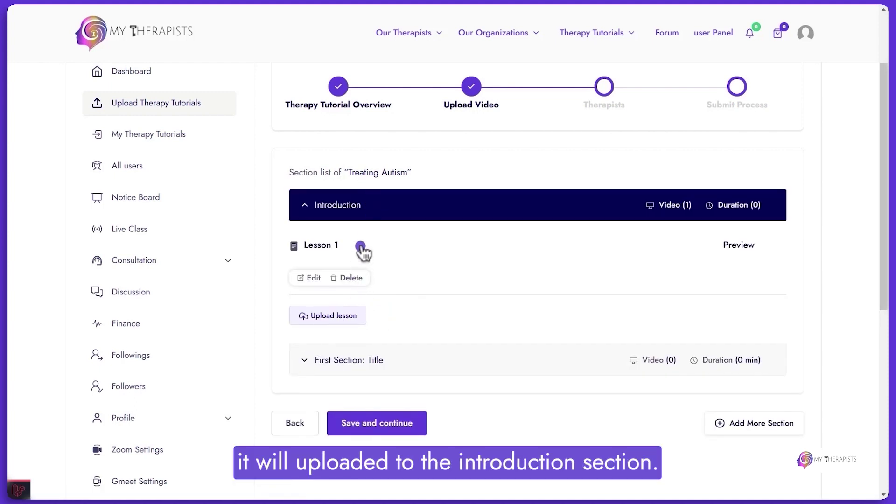
left_click(357, 361)
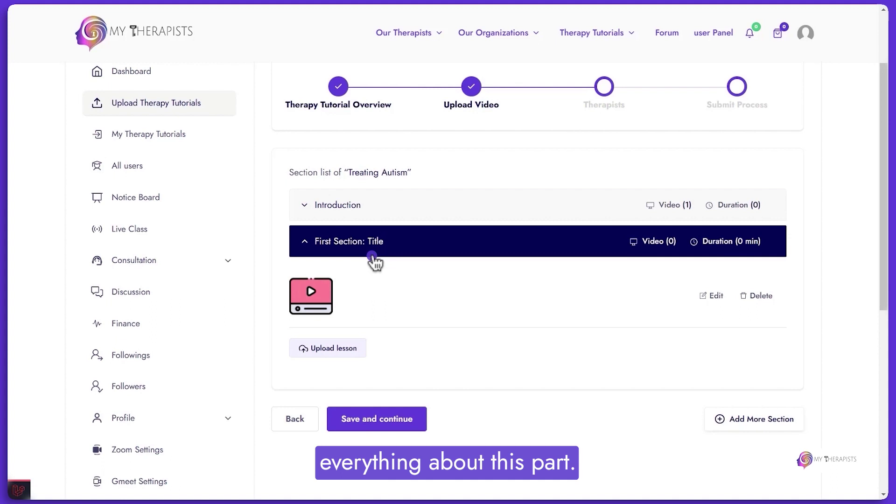
left_click(387, 422)
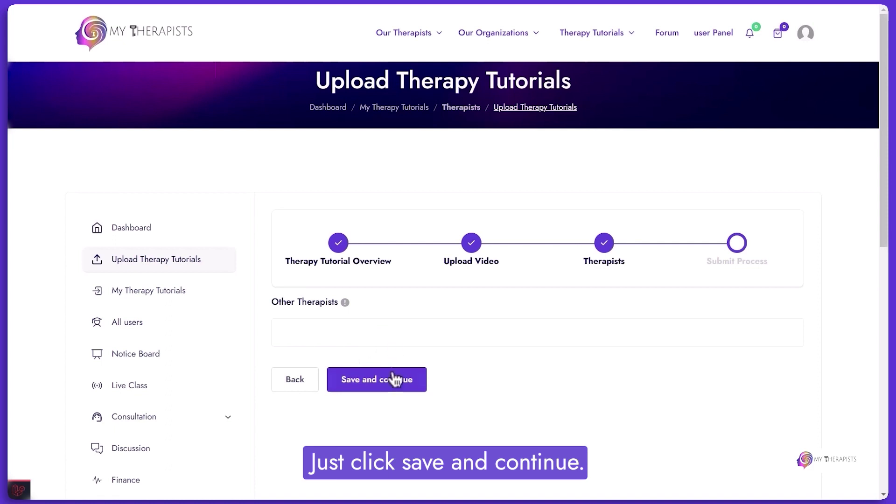
Add the second listed therapist as a co-therapist with a 40% revenue share.
left_click(556, 381)
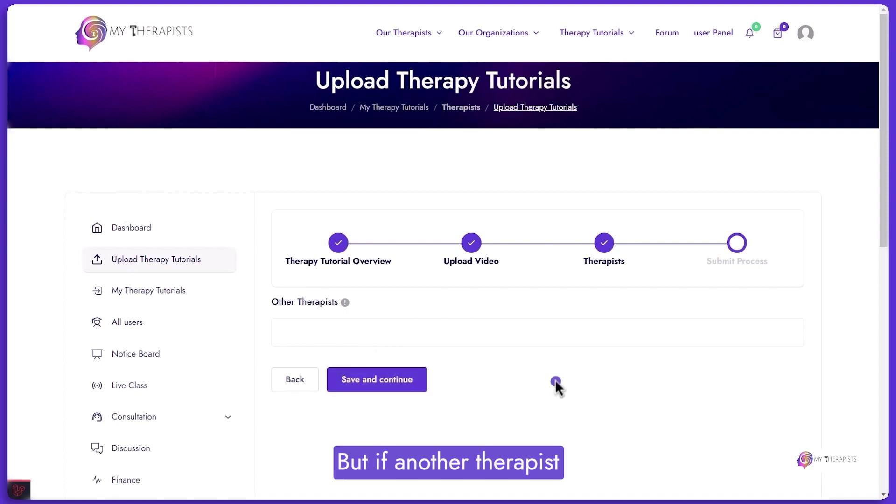
left_click(391, 343)
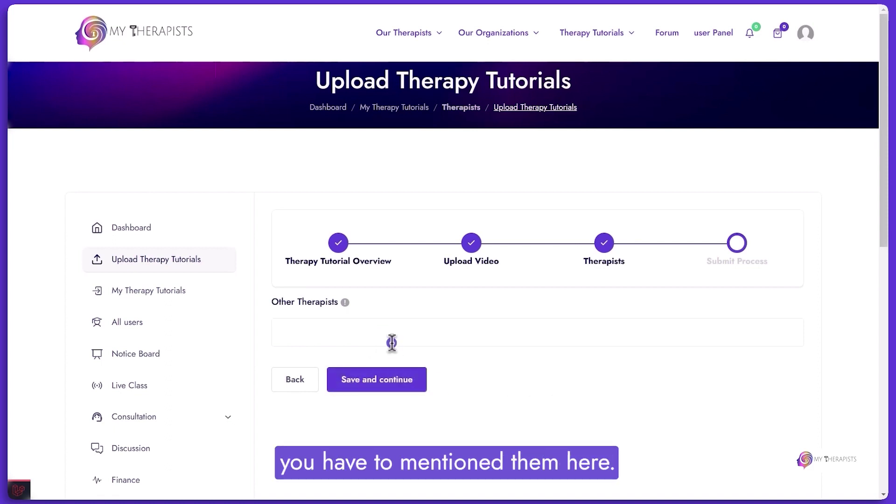
left_click(349, 377)
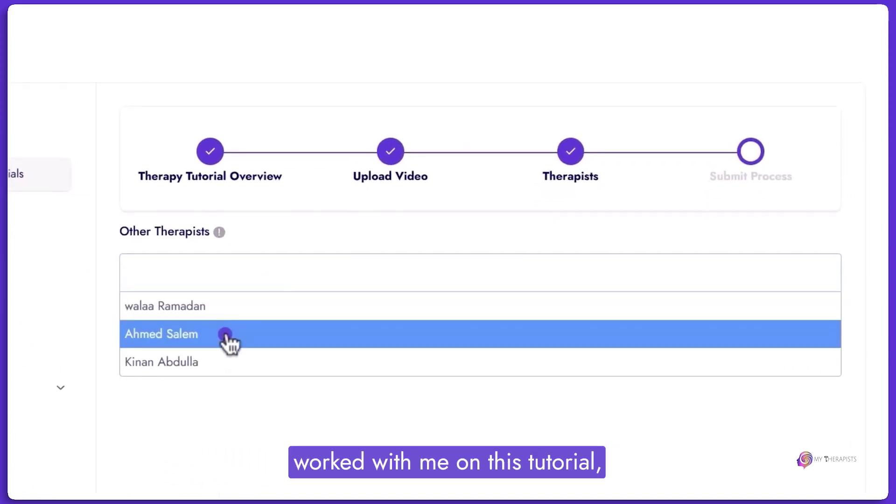
left_click(226, 334)
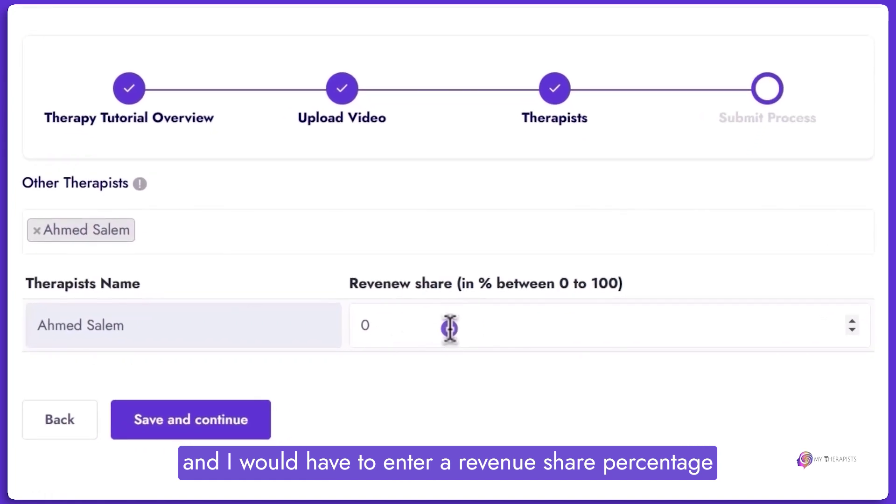
left_click(428, 325)
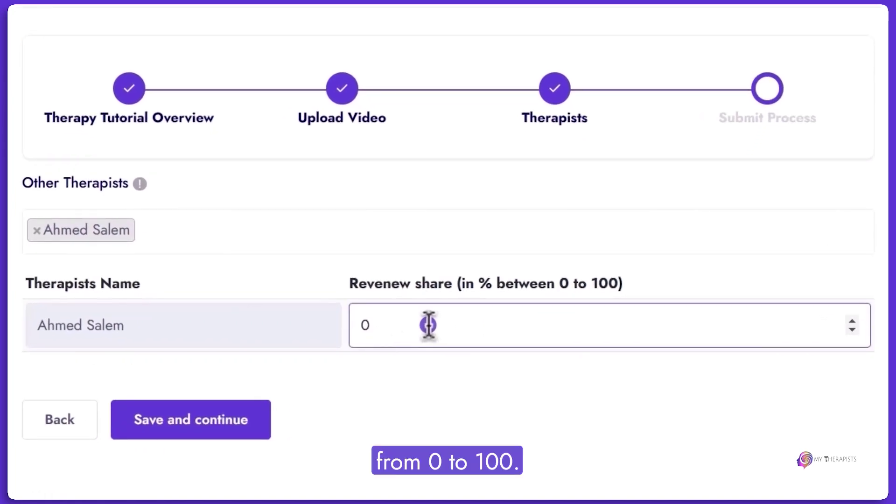
key("BackSpace")
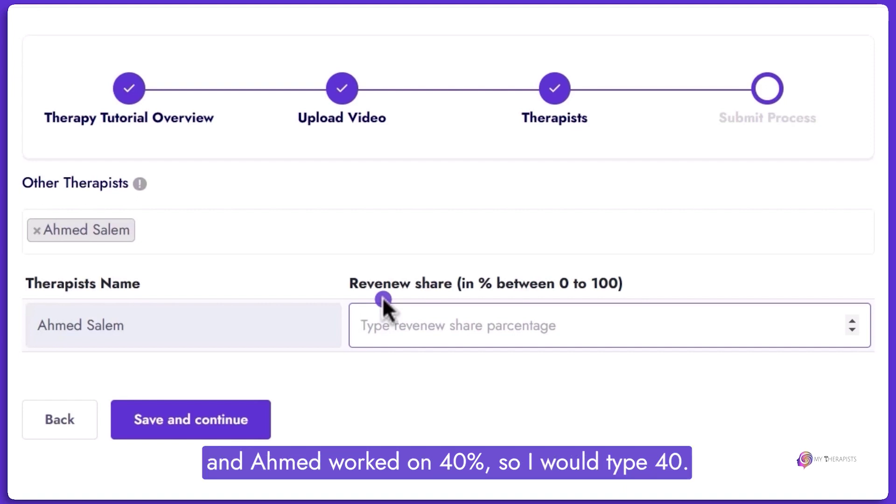
type("40")
left_click(434, 276)
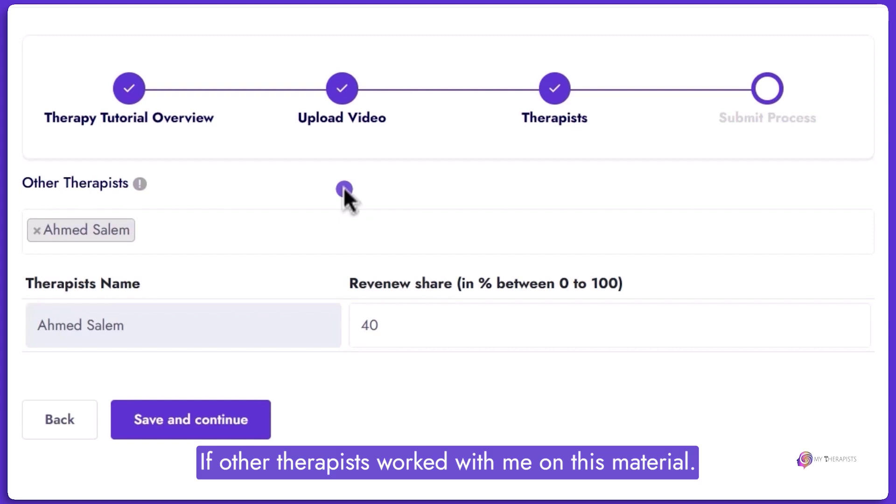
Add the first listed therapist with a 10% revenue share and save.
left_click(274, 224)
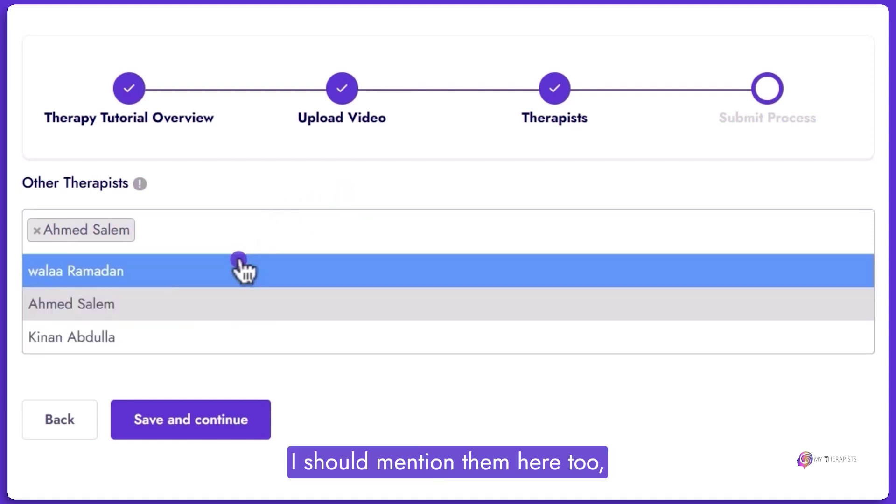
left_click(241, 270)
left_click(424, 379)
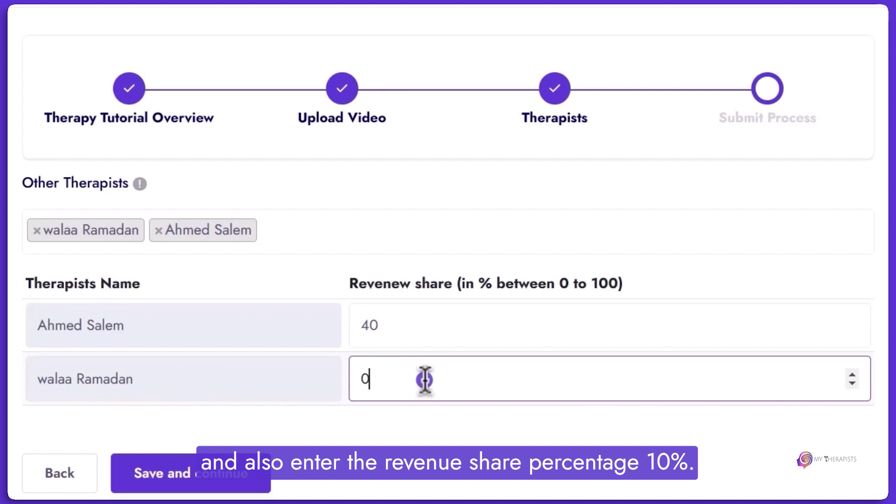
type("10")
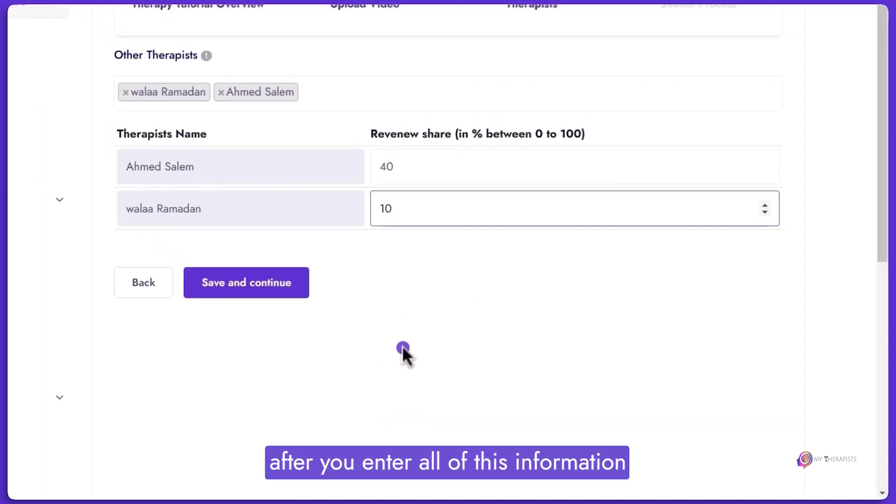
left_click(297, 295)
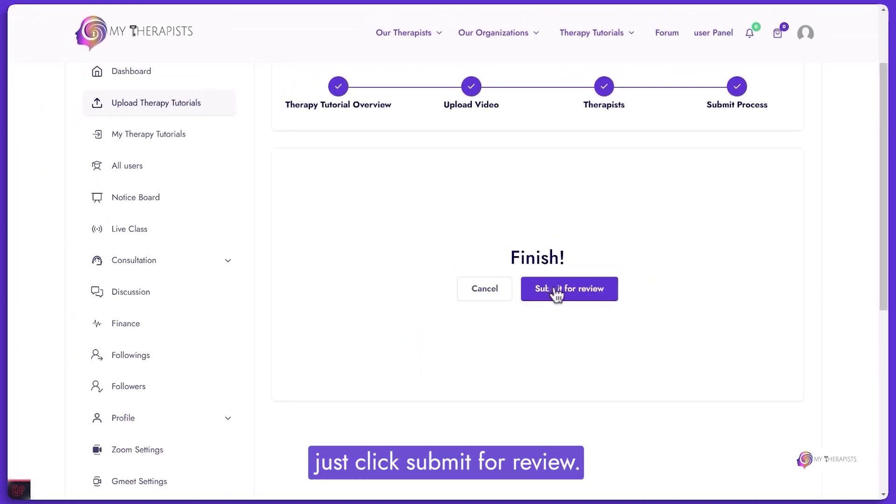
Submit the Treating Autism tutorial for review from the Finish! page.
left_click(556, 289)
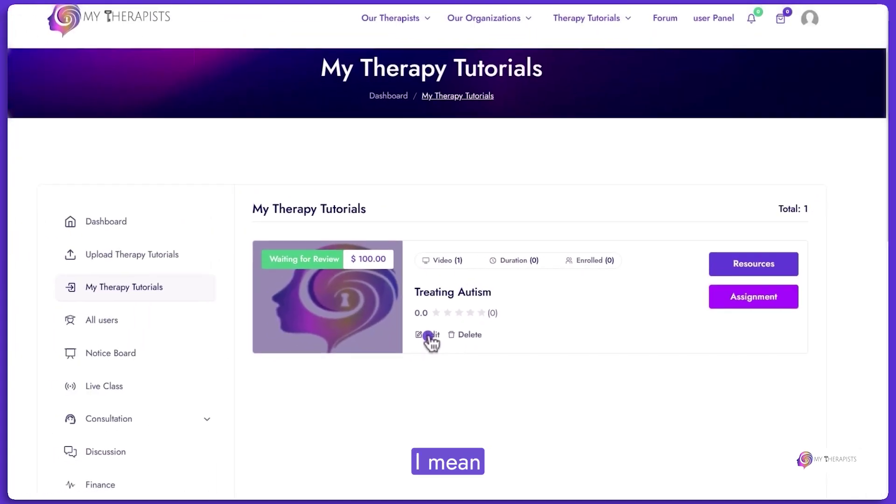
left_click(293, 321)
scroll(466, 303, "down", 5)
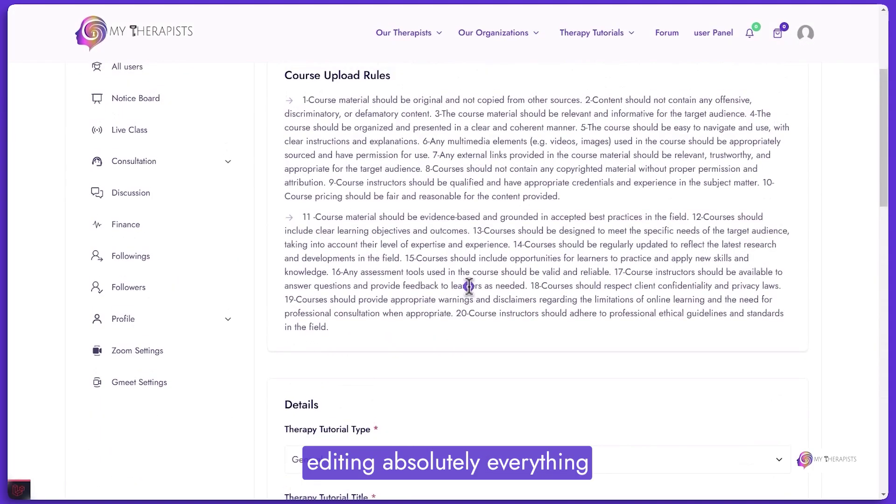
scroll(469, 286, "down", 15)
left_click(397, 251)
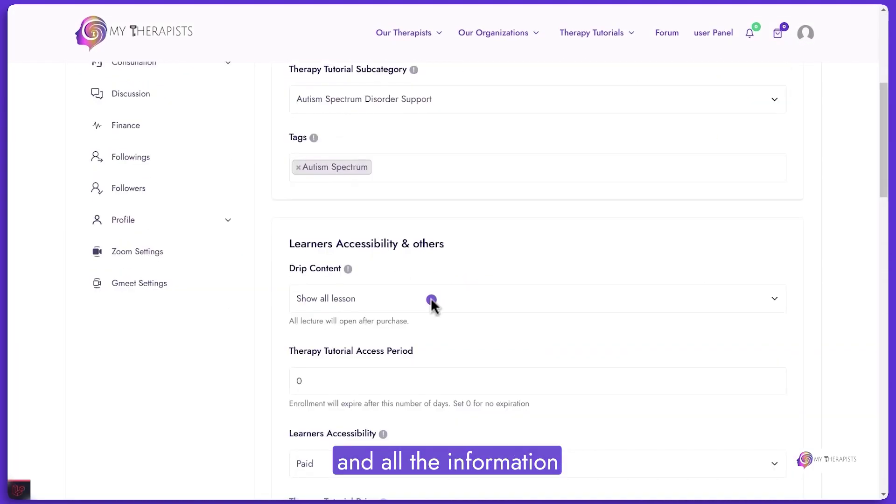
scroll(431, 300, "down", 15)
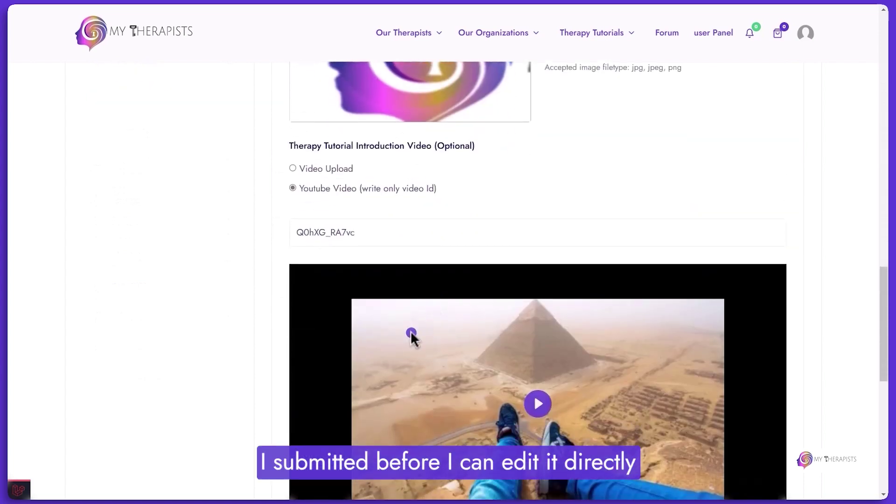
scroll(410, 330, "down", 6)
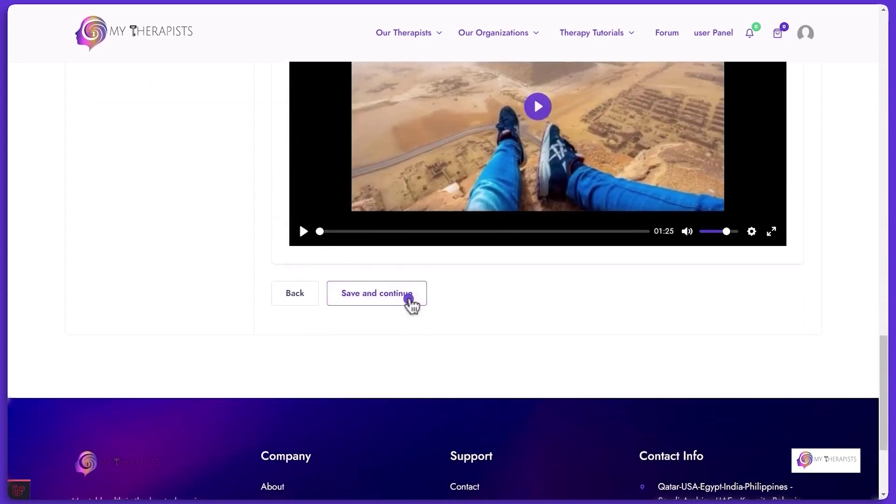
left_click(409, 299)
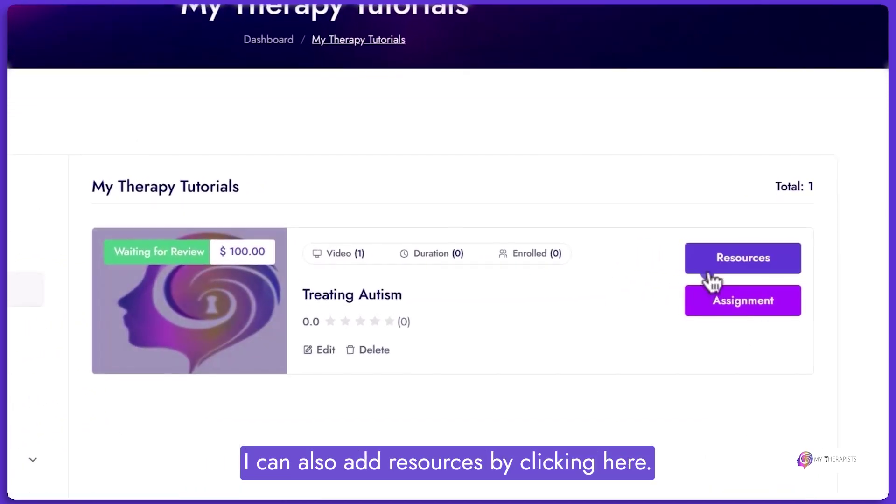
Open Add Resource for Treating Autism and bring up File Explorer on the NEW VIDS folder.
left_click(743, 258)
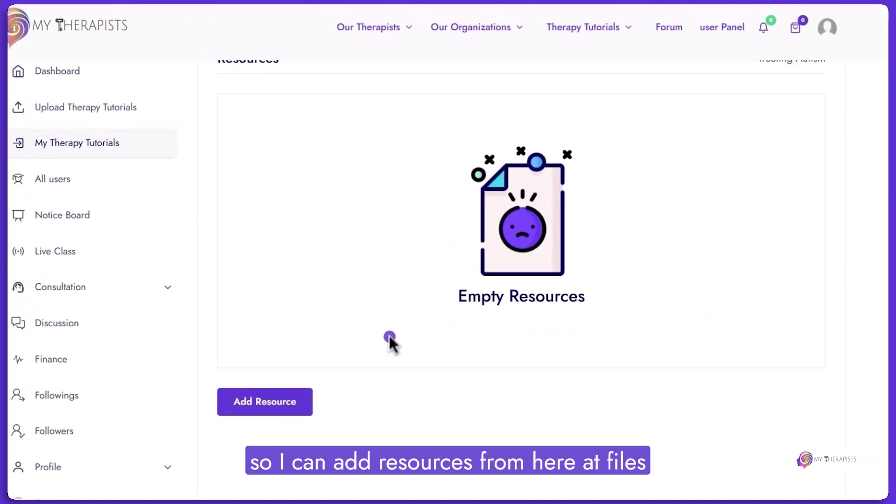
left_click(301, 400)
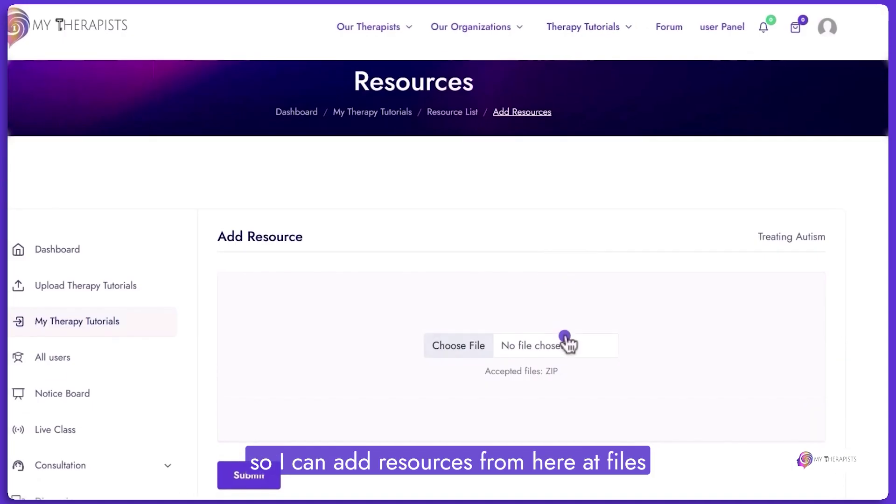
scroll(524, 340, "down", 1)
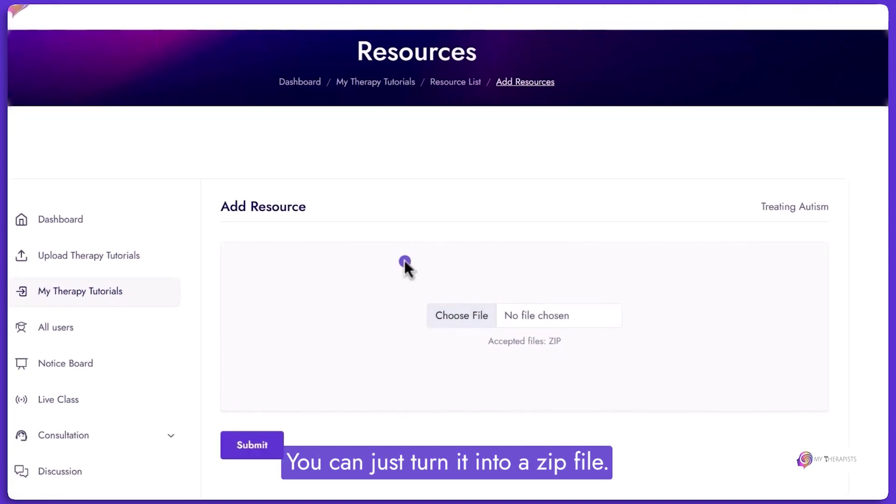
key("alt+Tab")
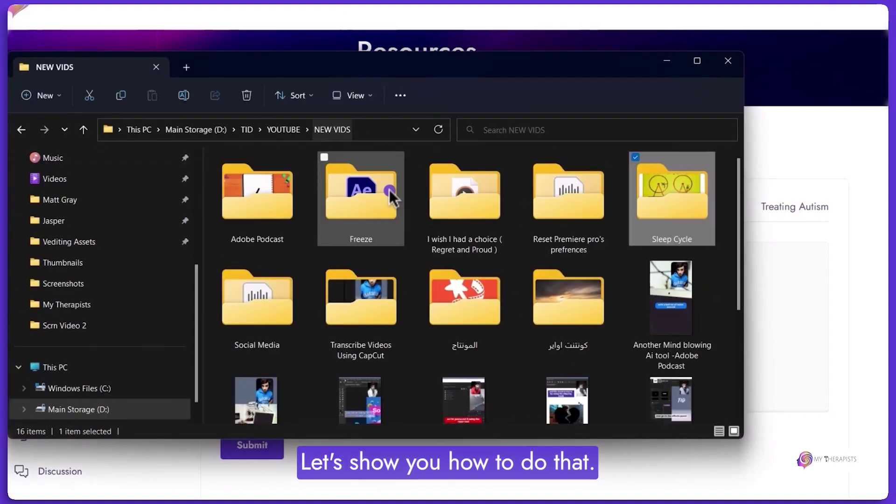
Compress the nine Social Media videos into a new ZIP archive named 'recour'.
double_click(332, 300)
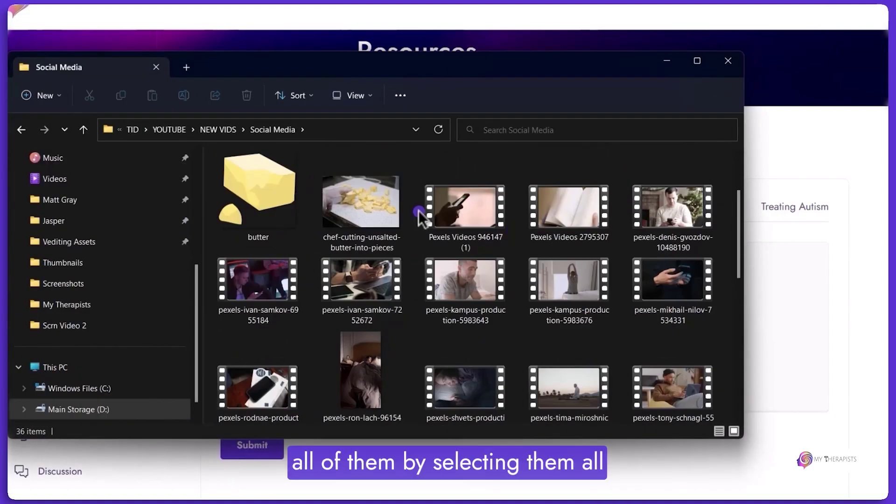
left_click_drag(419, 211, 641, 347)
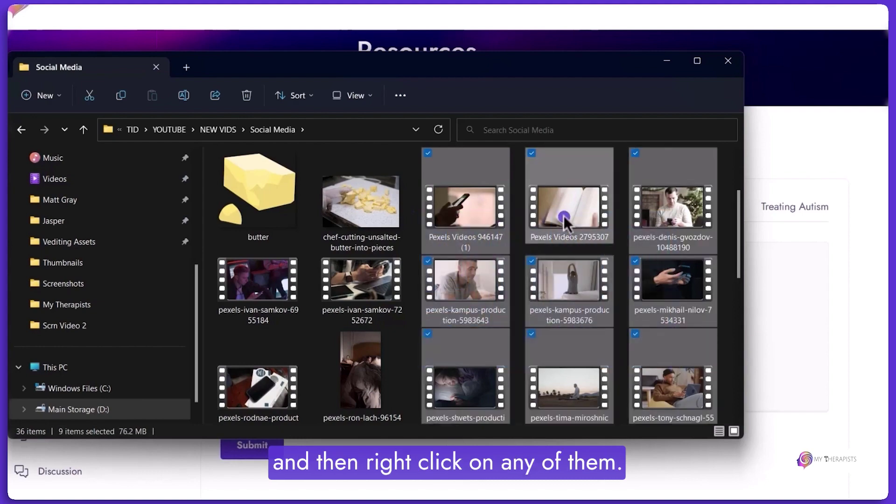
right_click(564, 215)
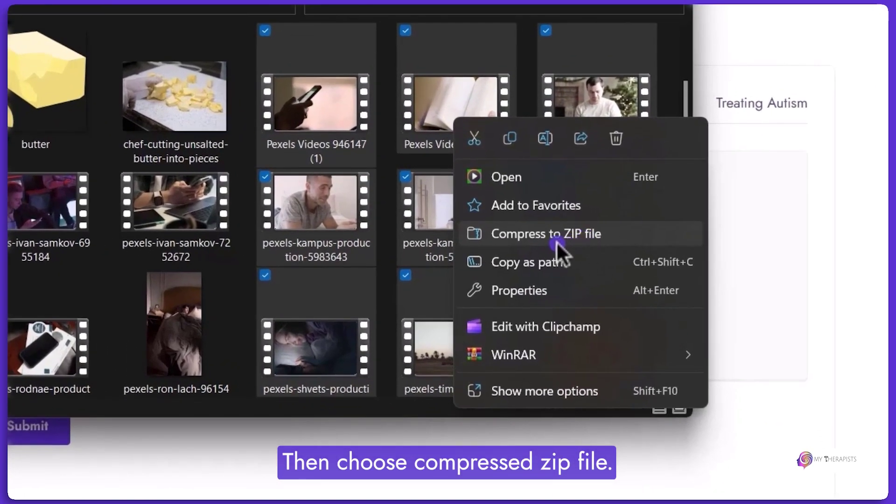
left_click(553, 239)
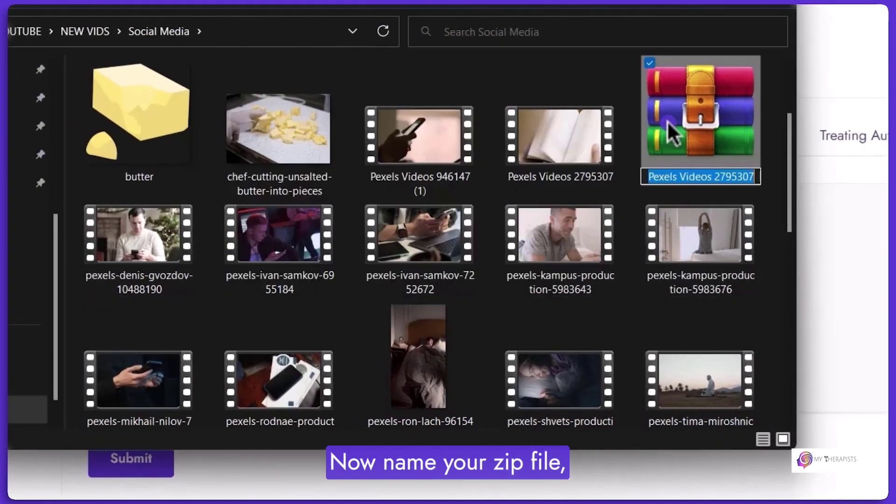
type("recour")
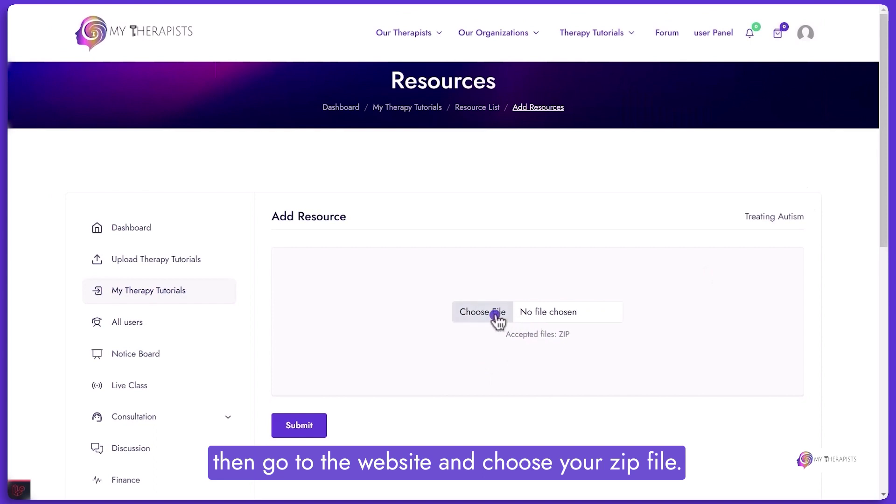
Upload 800px-Wondershare_filmora_logo.svg.zip from NEW VIDS > Social Media as a Treating Autism resource.
left_click(496, 319)
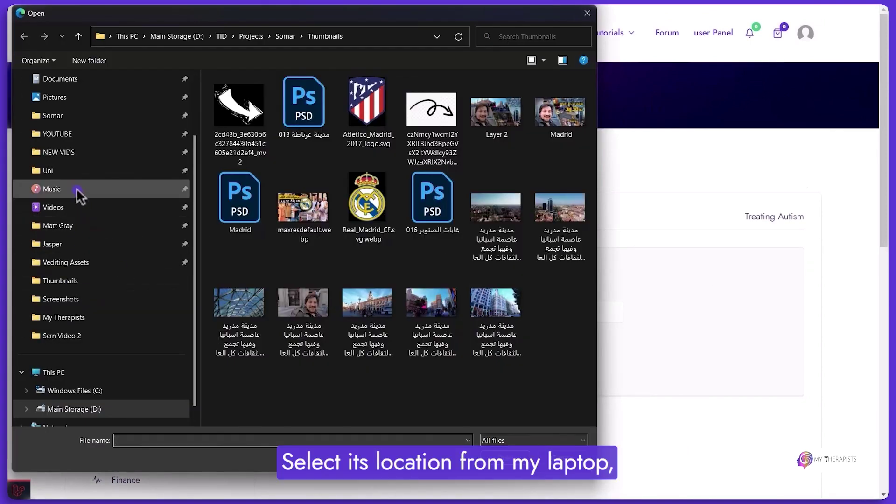
left_click(98, 153)
double_click(244, 186)
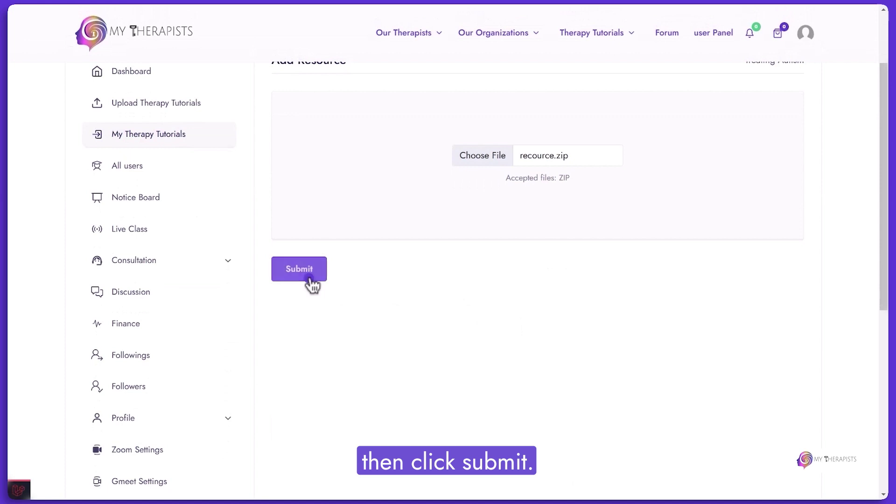
left_click(310, 282)
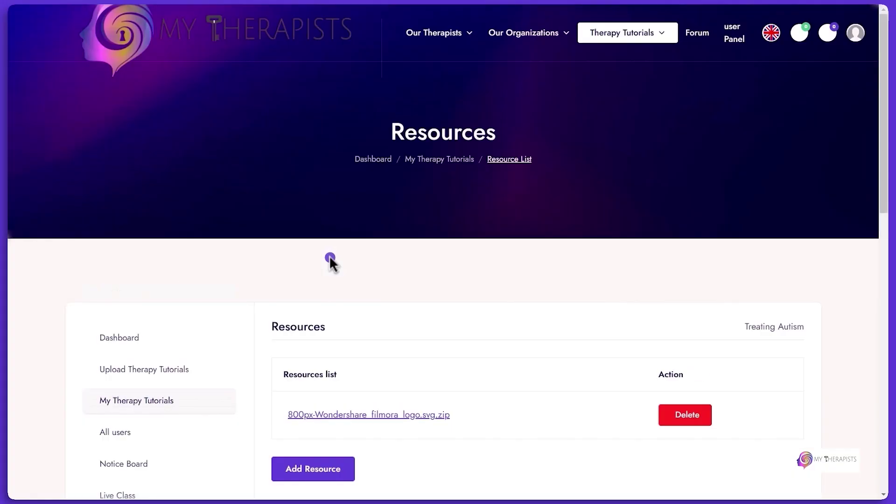
scroll(328, 256, "down", 2)
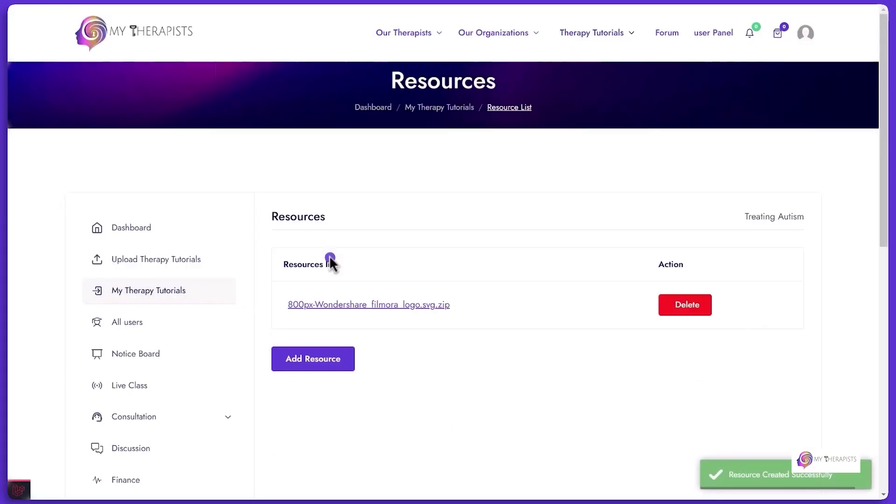
scroll(430, 296, "down", 3)
scroll(716, 304, "up", 3)
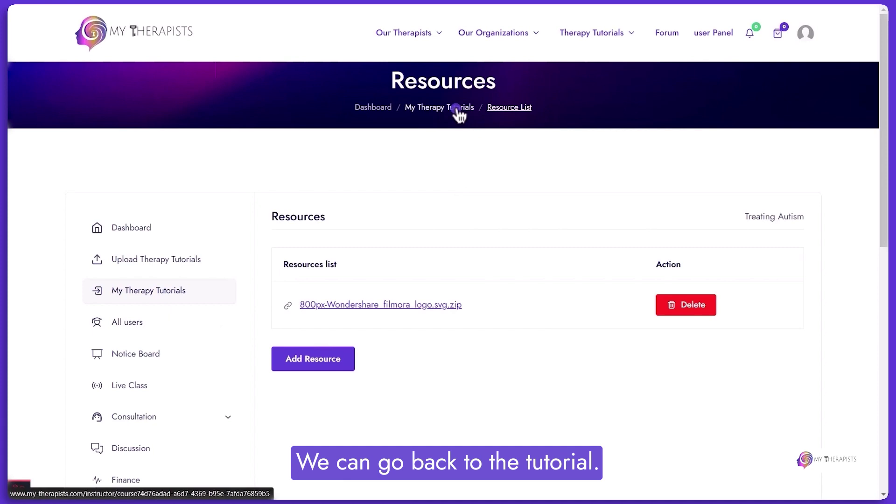
Go to the Treating Autism assignment list and start a new assignment.
left_click(457, 108)
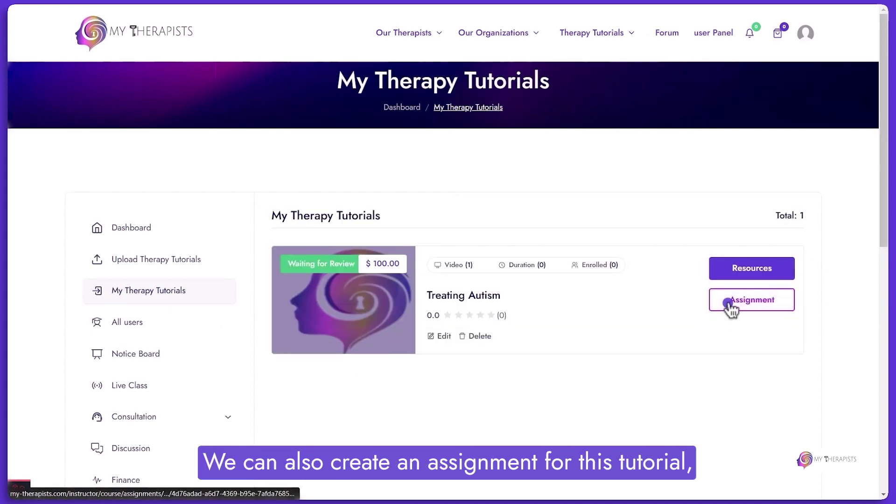
left_click(730, 308)
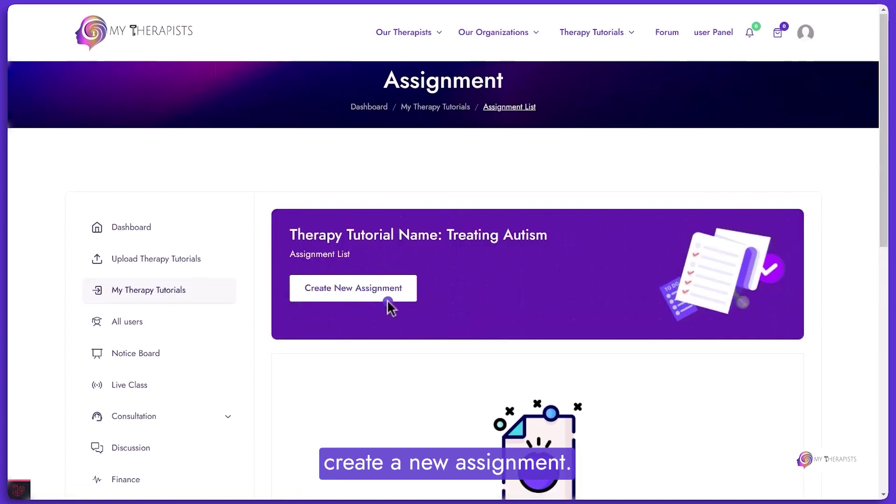
scroll(557, 317, "down", 3)
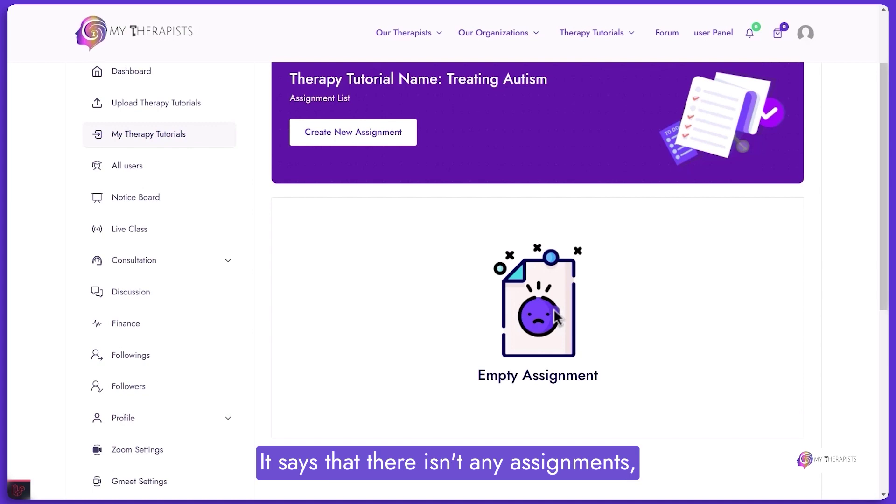
scroll(527, 318, "up", 3)
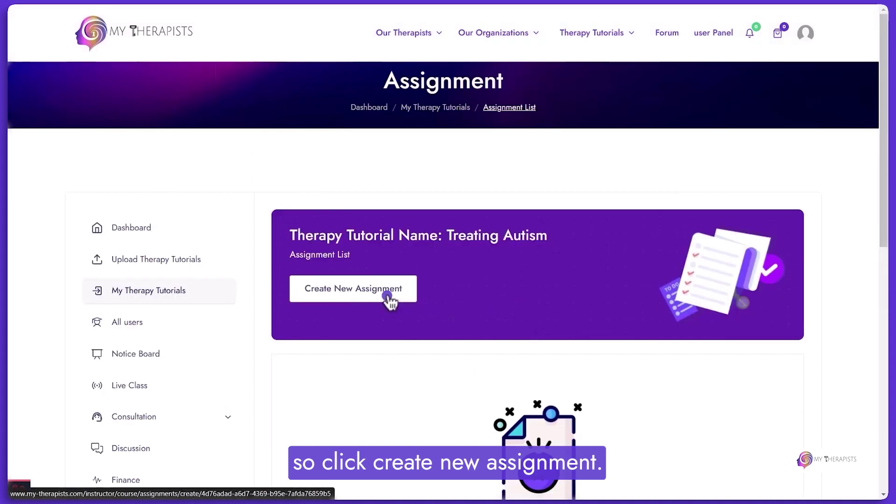
left_click(388, 296)
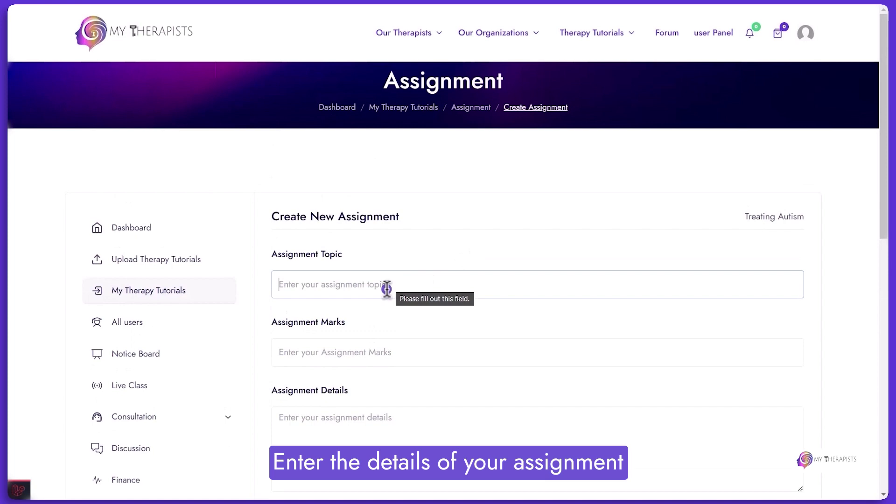
Create assignment 'Topic 1' worth 100 marks with two-line details 'Details 1' and '2'.
type("Topic 1")
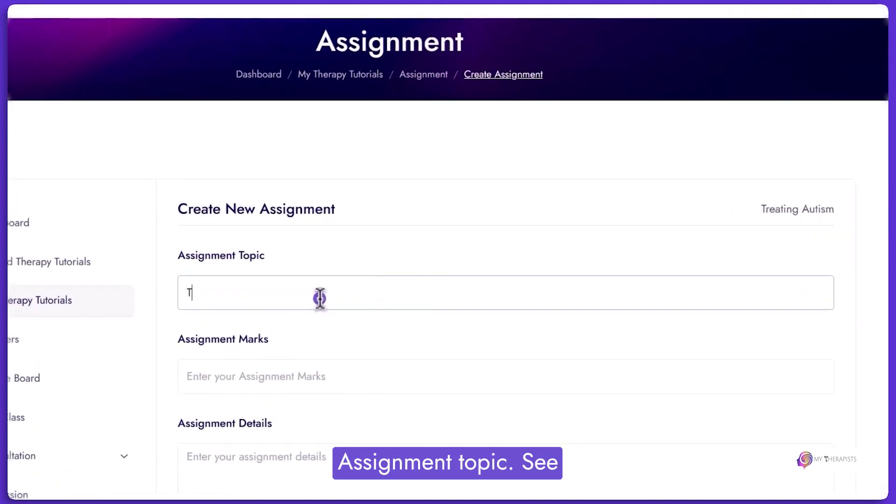
scroll(354, 262, "down", 4)
key("Tab")
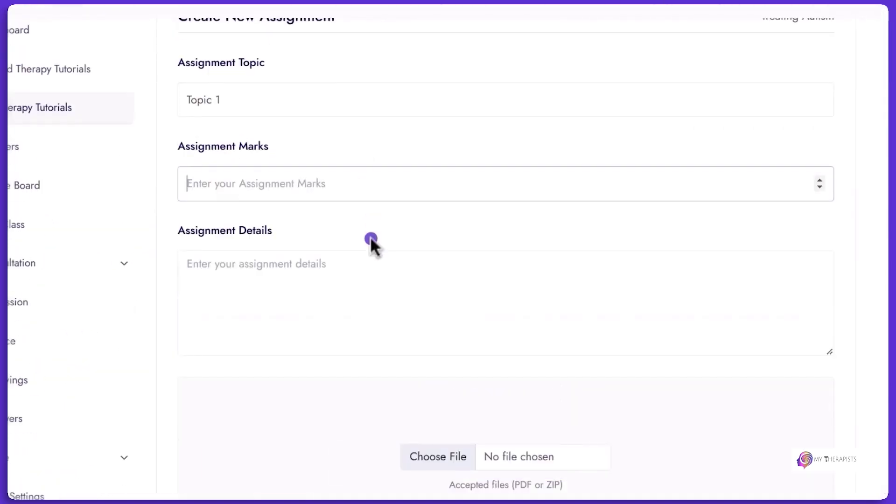
type("100")
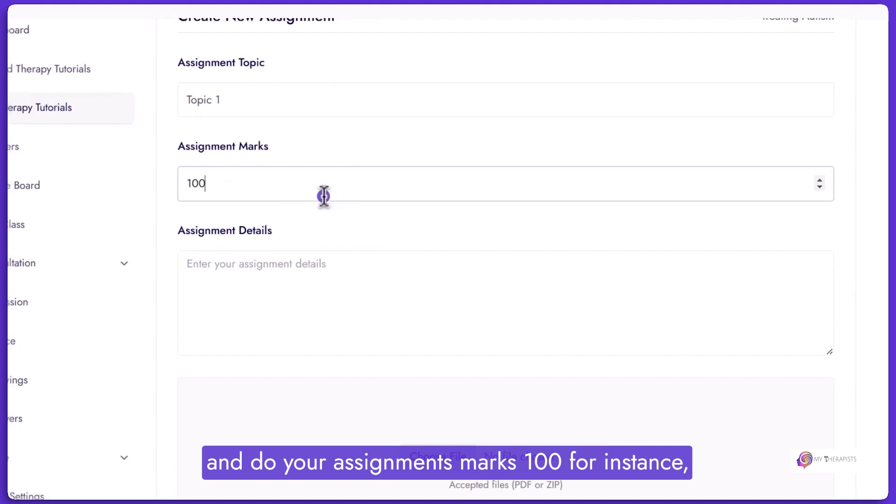
left_click(329, 264)
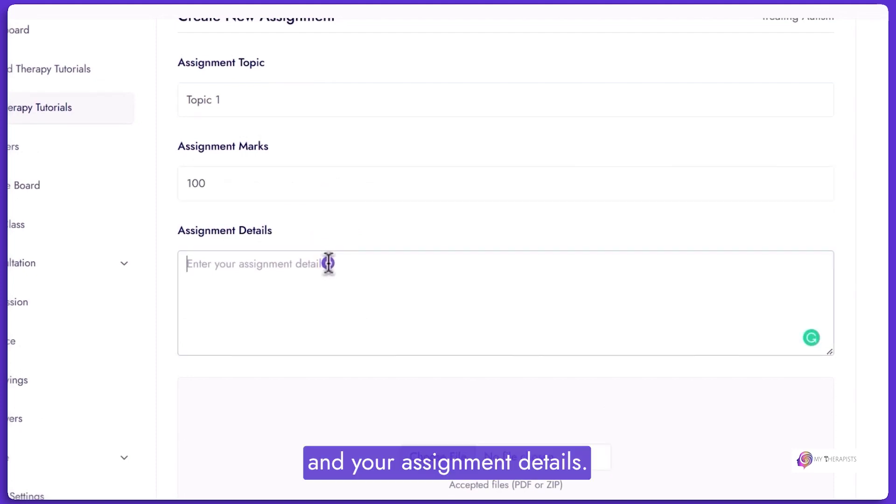
type("Details 1")
key("Return")
type("2")
scroll(420, 303, "down", 3)
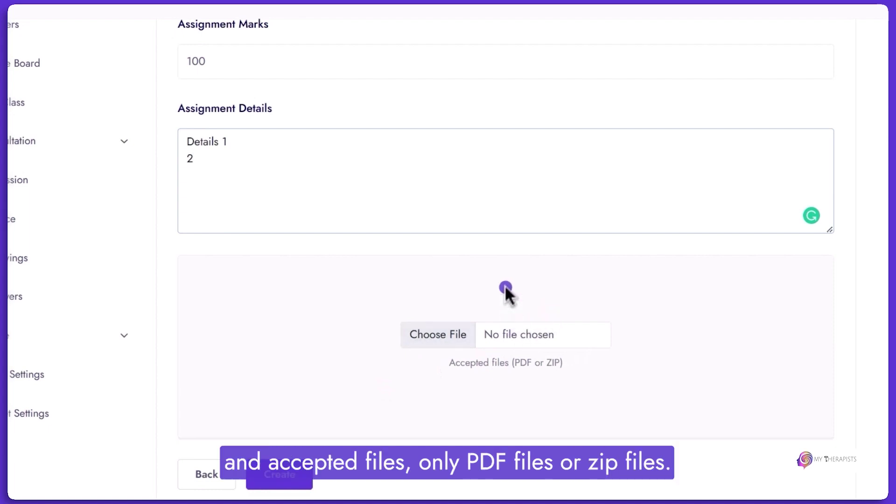
scroll(505, 287, "down", 1)
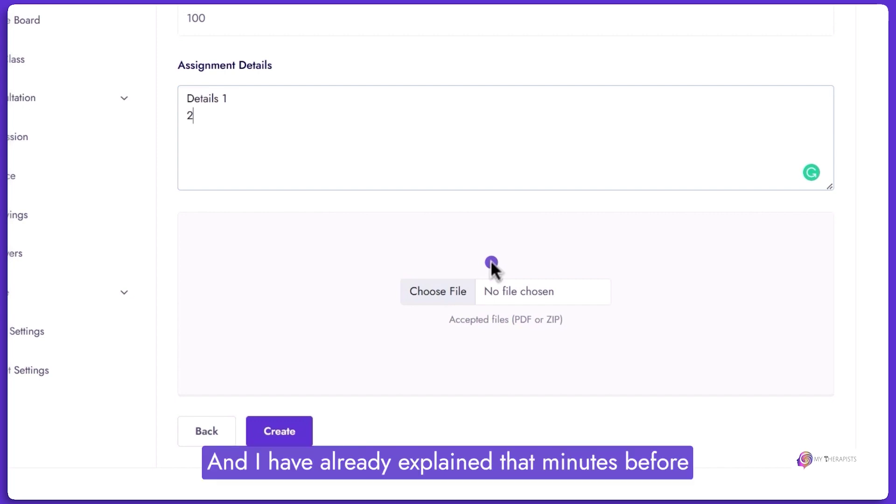
left_click(300, 422)
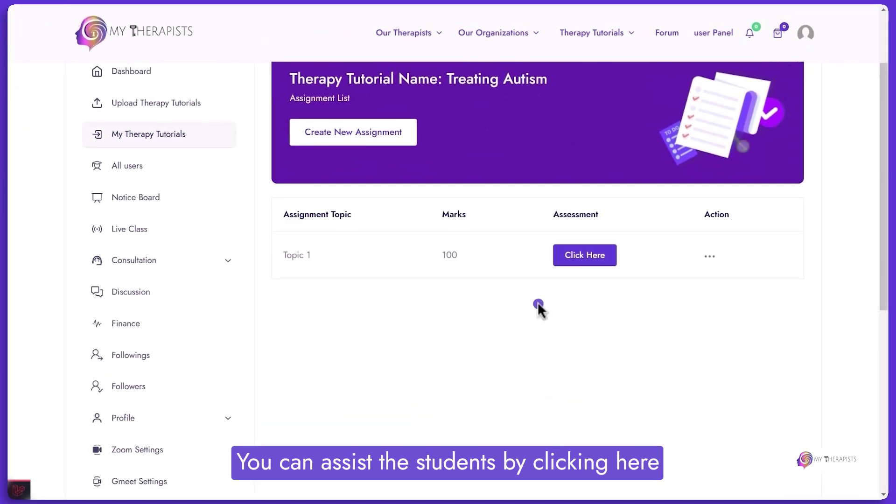
Review the Topic 1 assessment page, then open All Therapy Tutorial under Manage Therapy Tutorials.
left_click(589, 258)
scroll(420, 200, "down", 3)
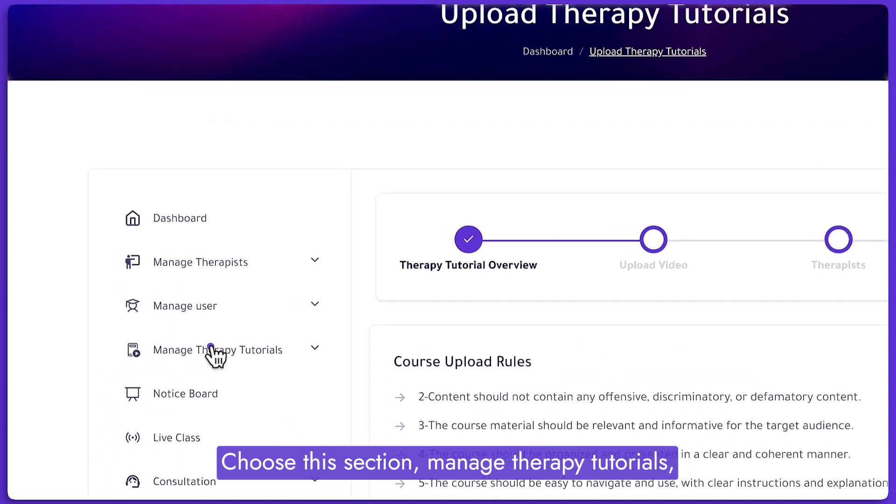
left_click(240, 360)
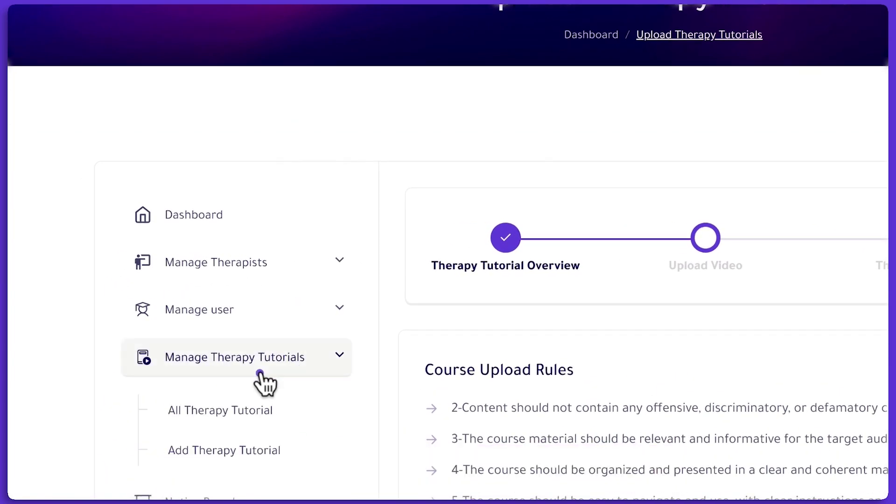
scroll(254, 366, "down", 2)
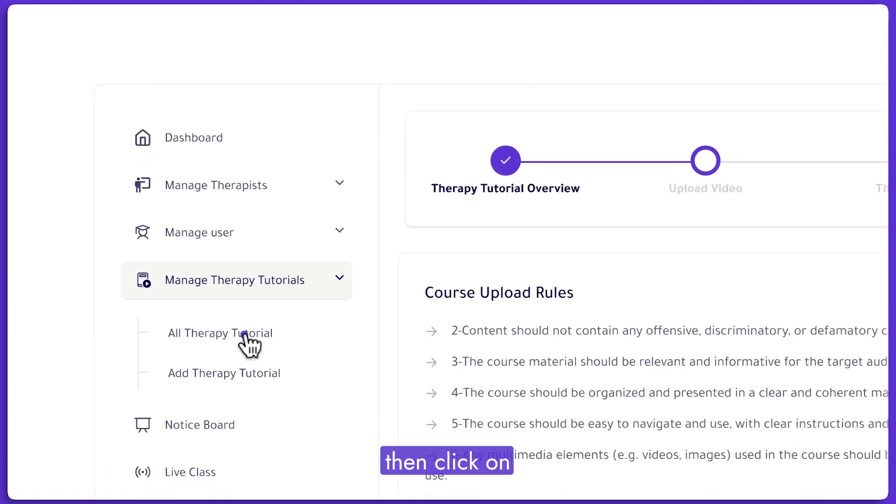
left_click(236, 335)
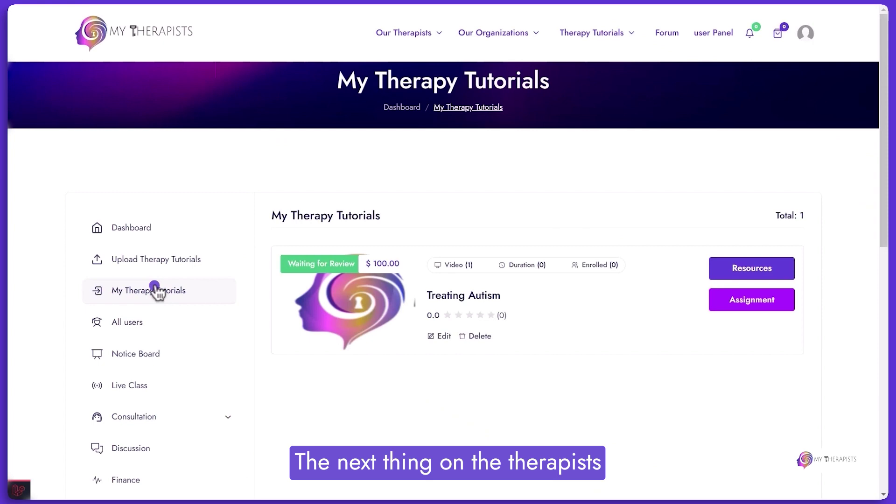
Post a Treating Autism notice titled 'Topic 1' with details 'Notice 1'.
left_click(146, 355)
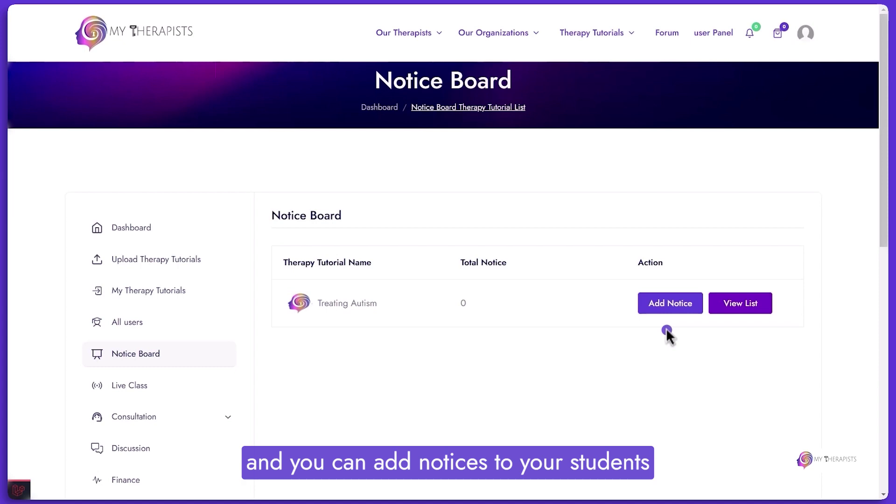
left_click(688, 309)
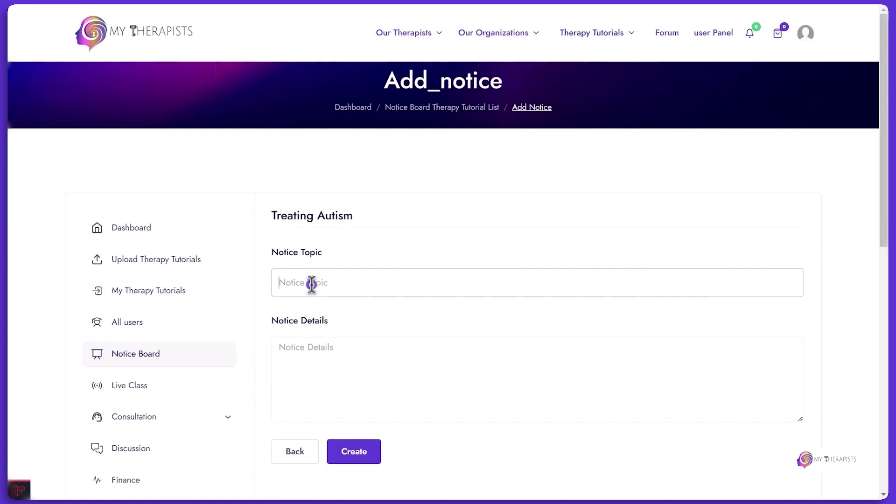
type("Topic 1")
left_click(324, 350)
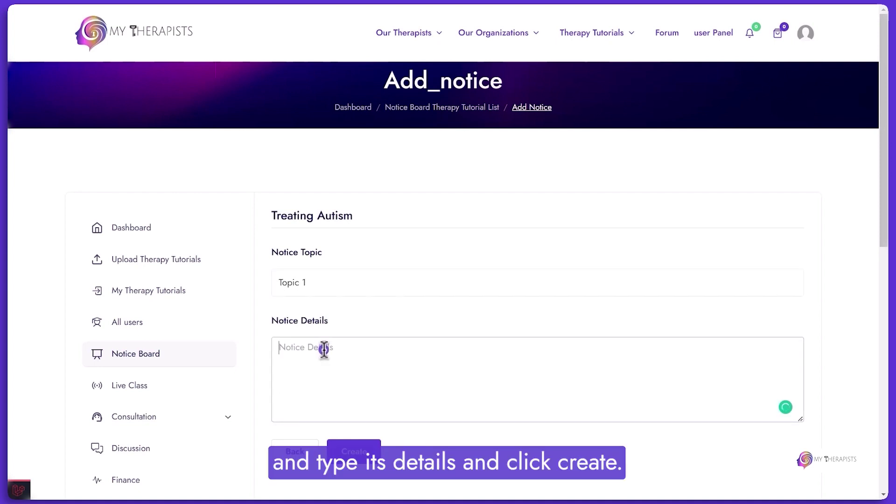
type("Notice 1")
left_click(363, 446)
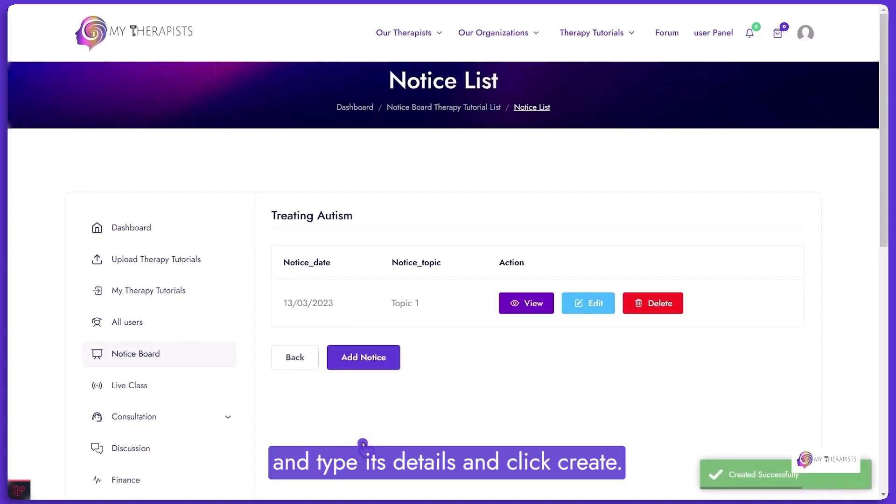
left_click(482, 382)
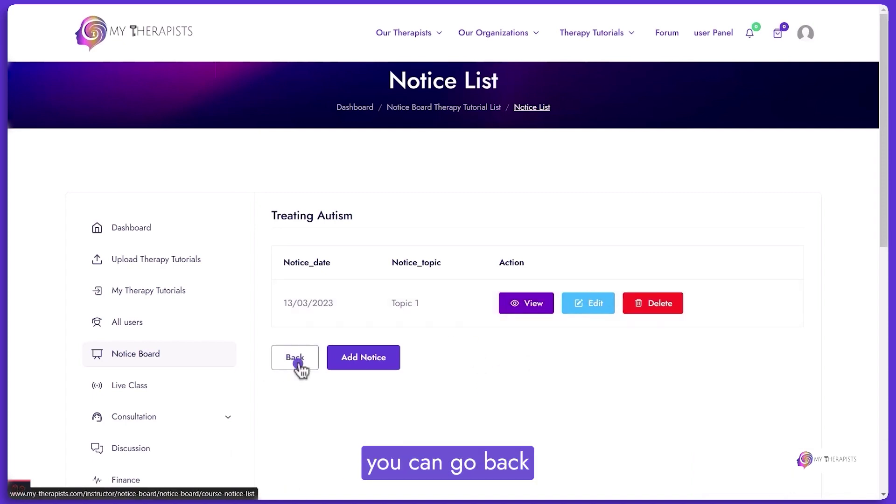
View the notices listed for Treating Autism, then check the All users list.
left_click(297, 364)
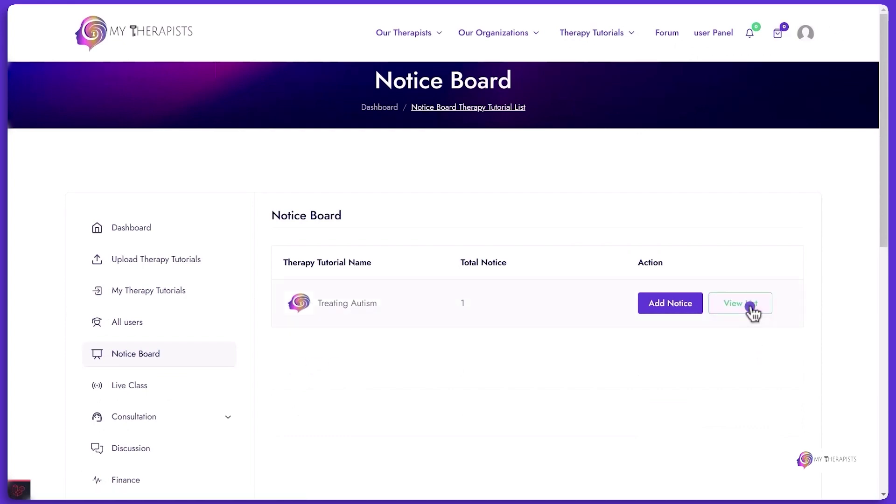
left_click(750, 308)
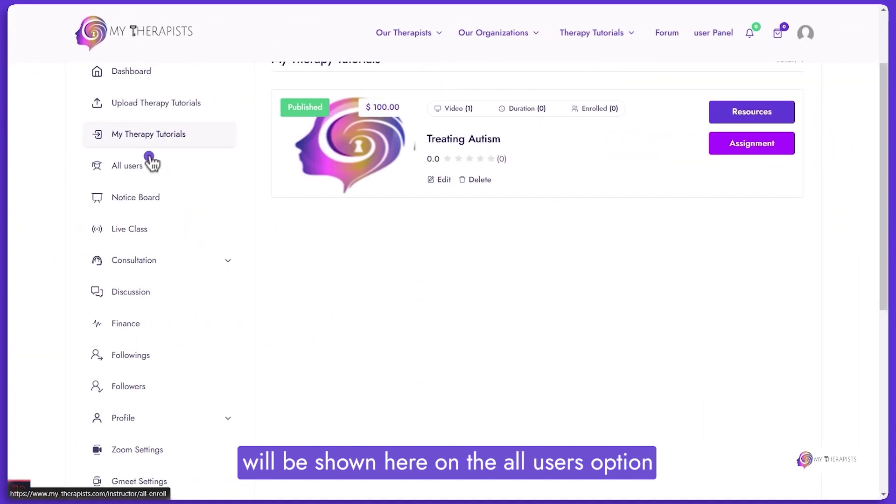
left_click(149, 163)
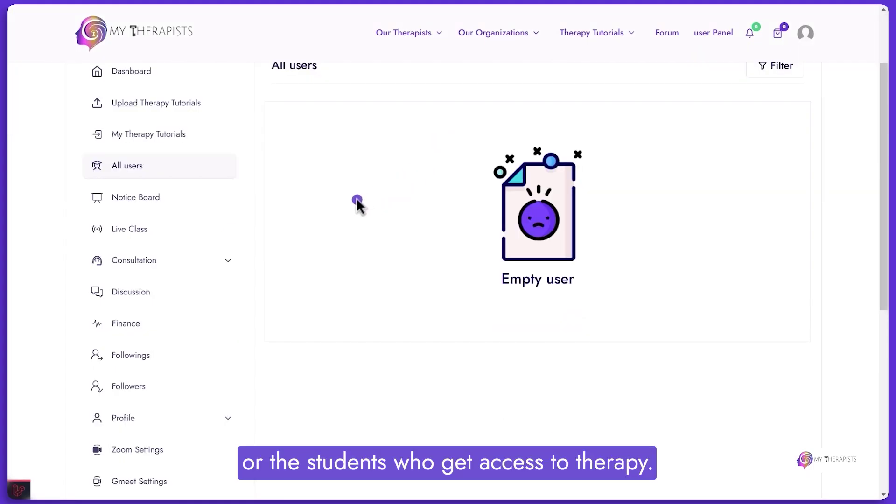
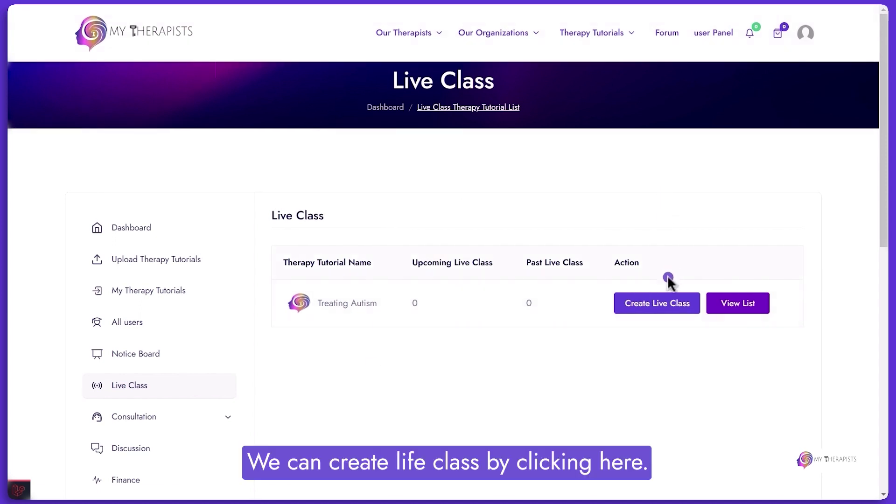
Create a live class titled 'Topic 1' for 04/03/2023 at 09:00 PM.
left_click(652, 306)
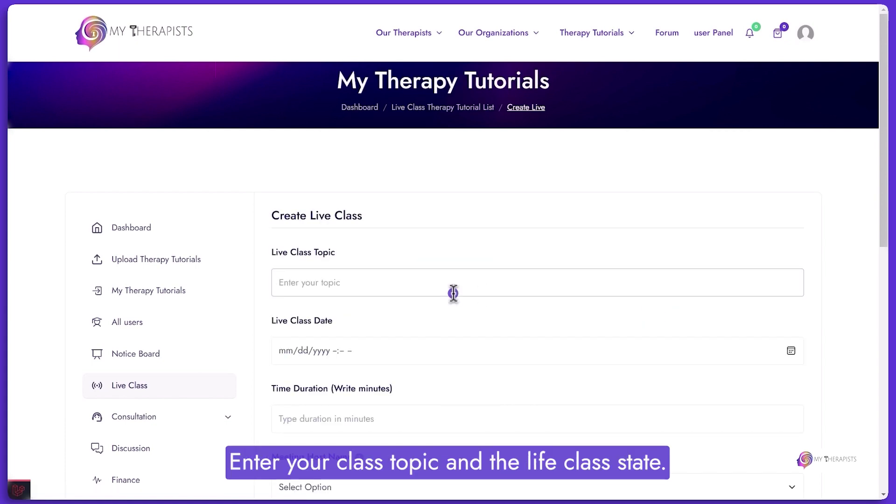
type("Topic 1")
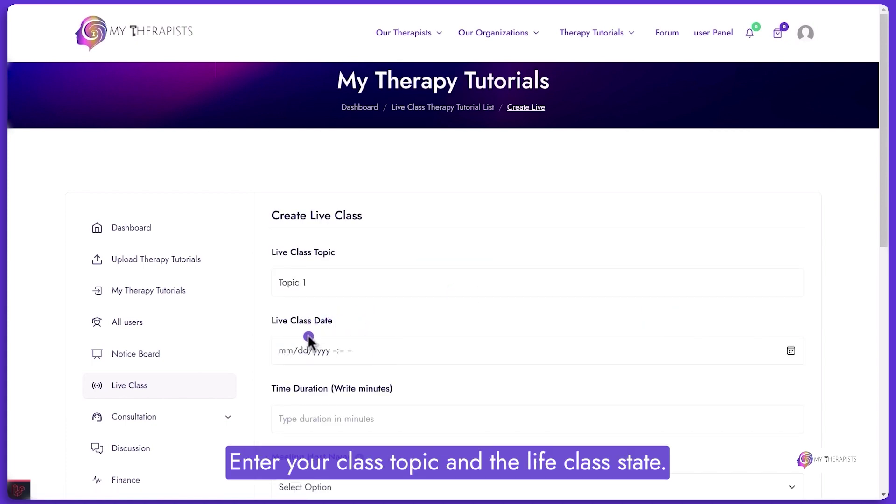
left_click(290, 351)
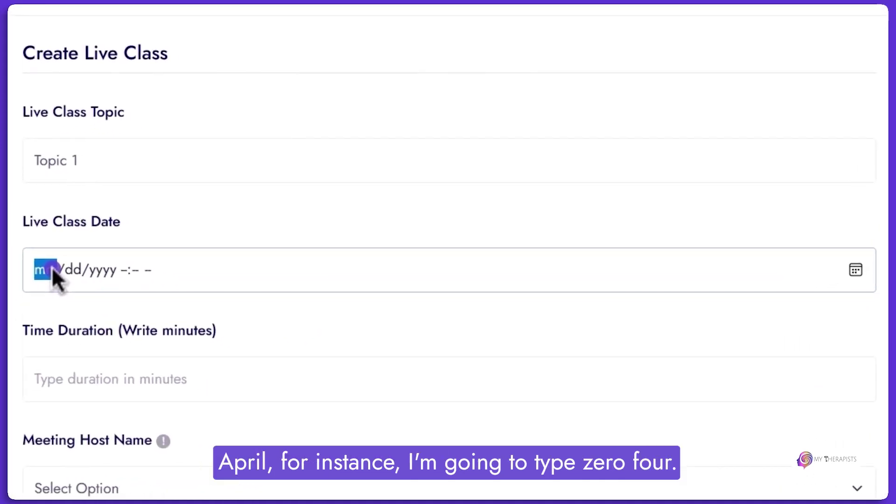
type("04/dd/yyyy -:- -")
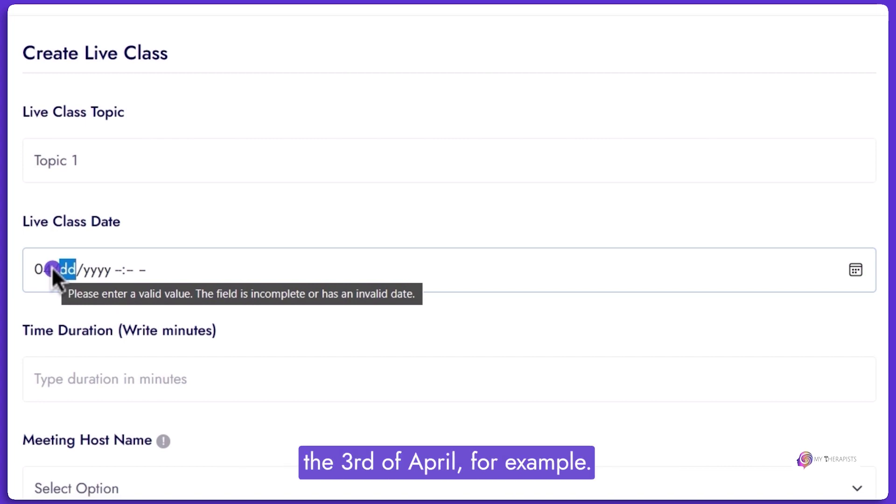
type("03/")
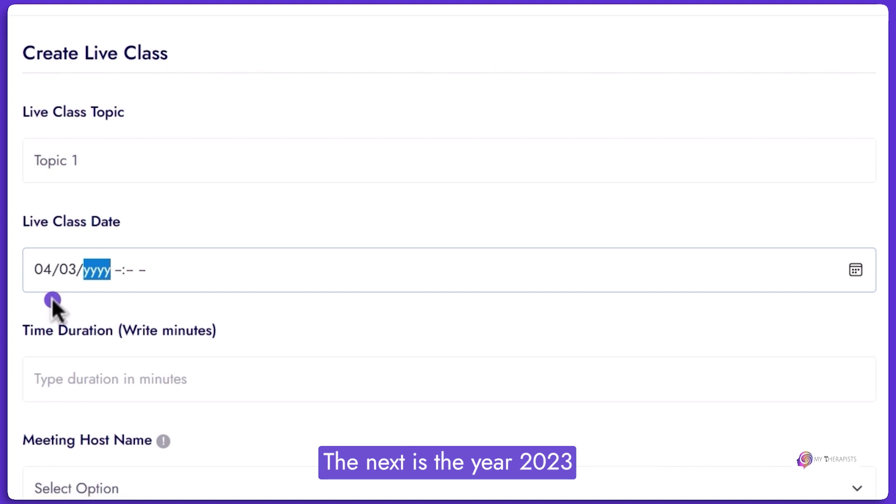
type("2023")
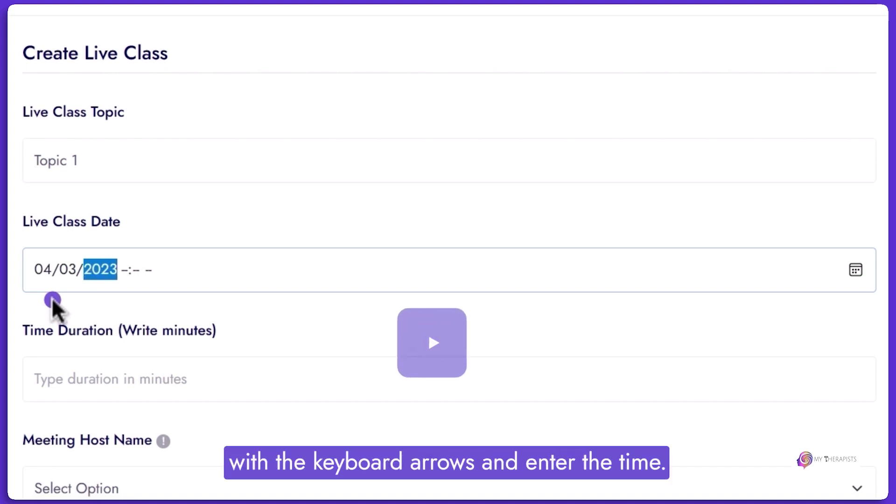
key("Right")
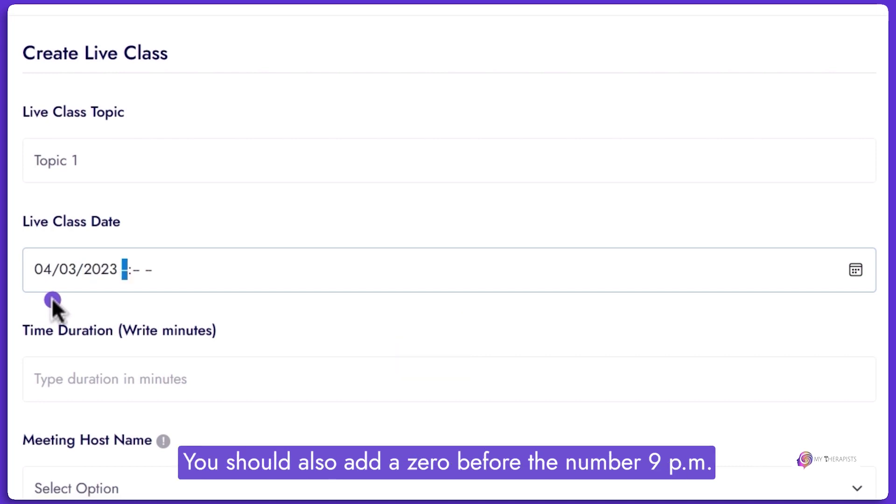
type("09:")
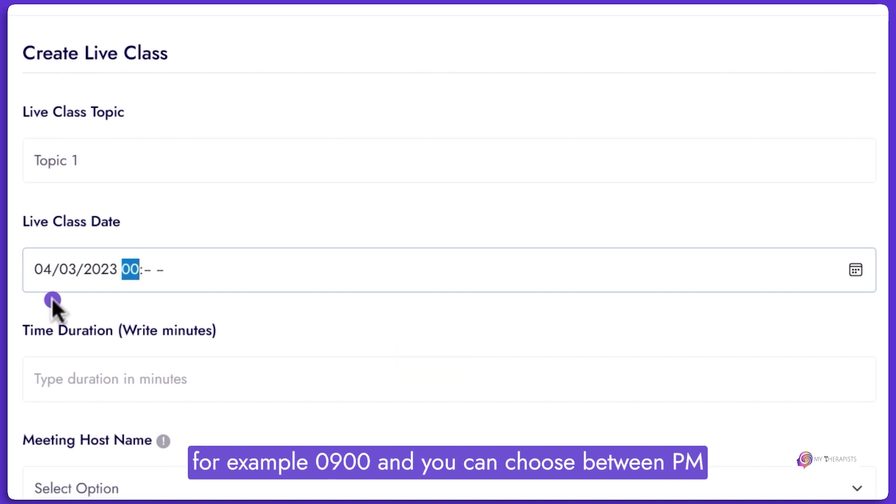
type("00")
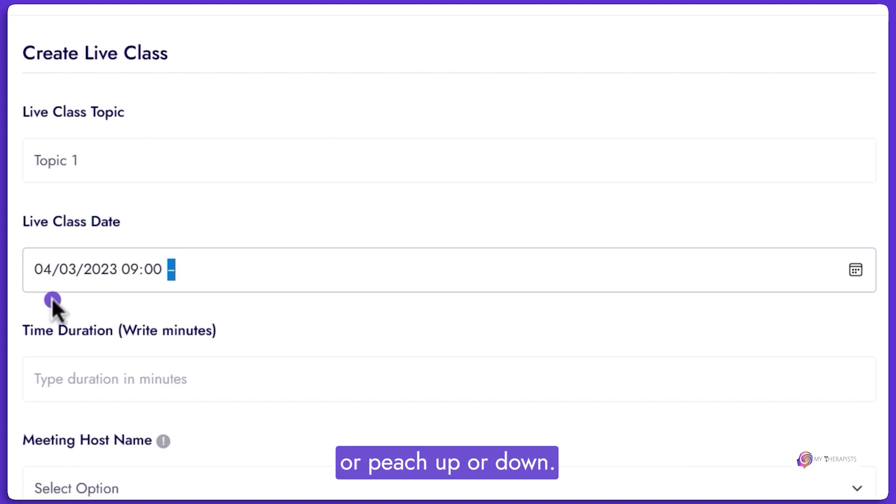
key("Down")
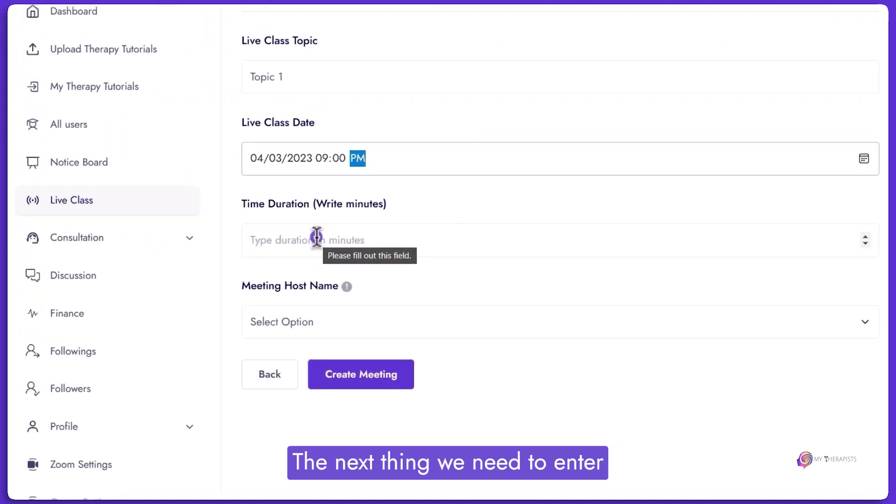
Set a 90-minute duration, choose BigBlueButton as meeting host, and create the meeting.
left_click(343, 252)
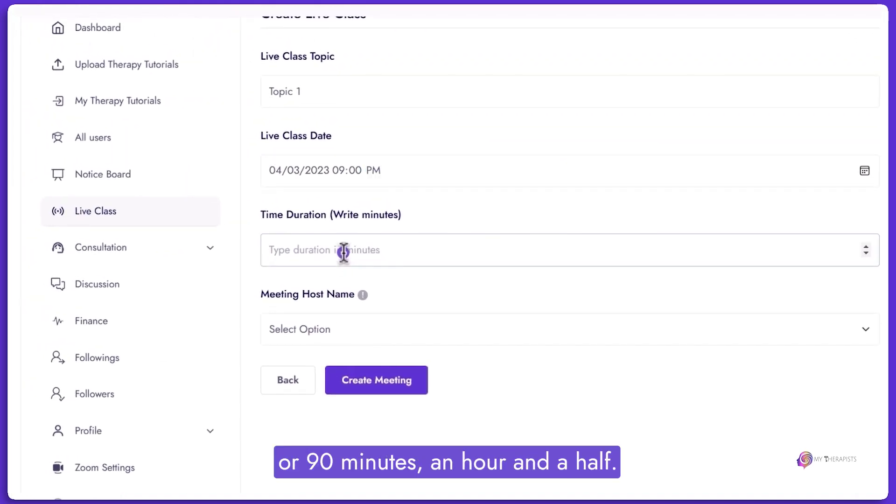
type("90")
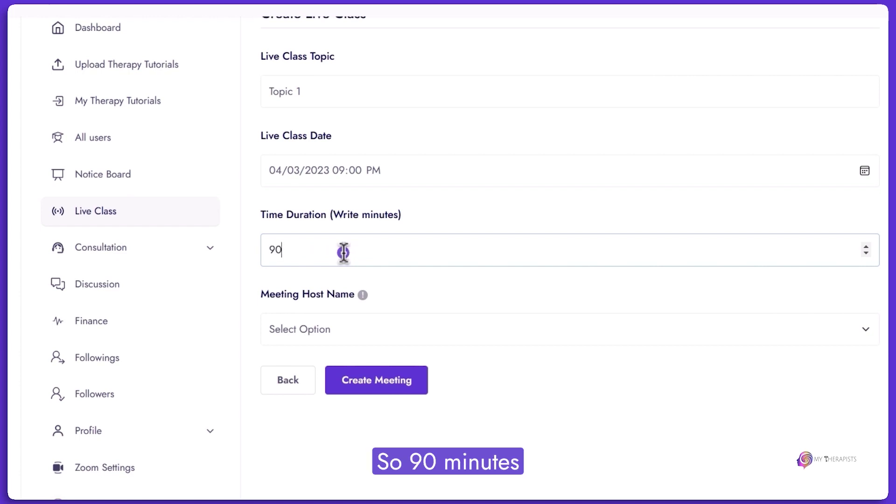
left_click(406, 294)
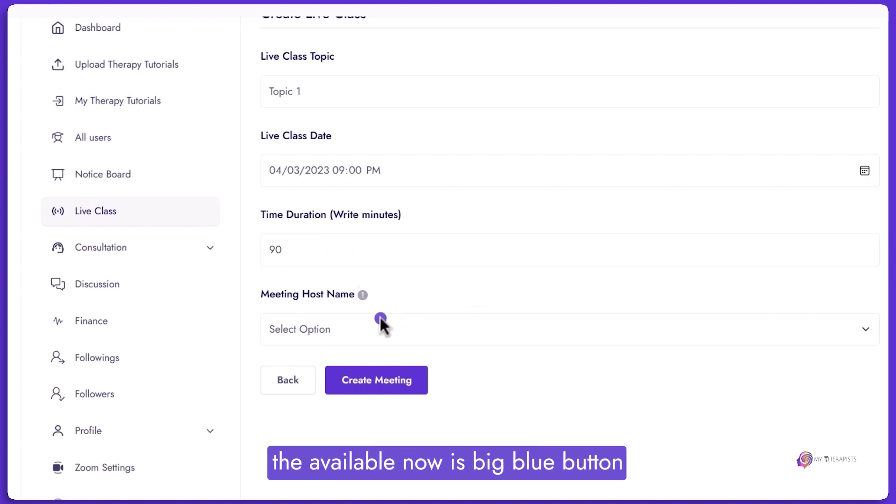
left_click(361, 325)
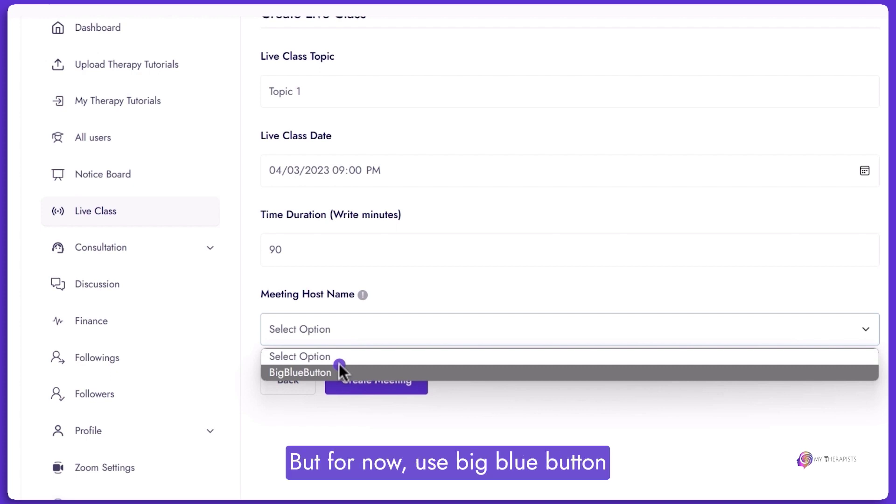
left_click(326, 372)
scroll(337, 326, "down", 3)
left_click(335, 303)
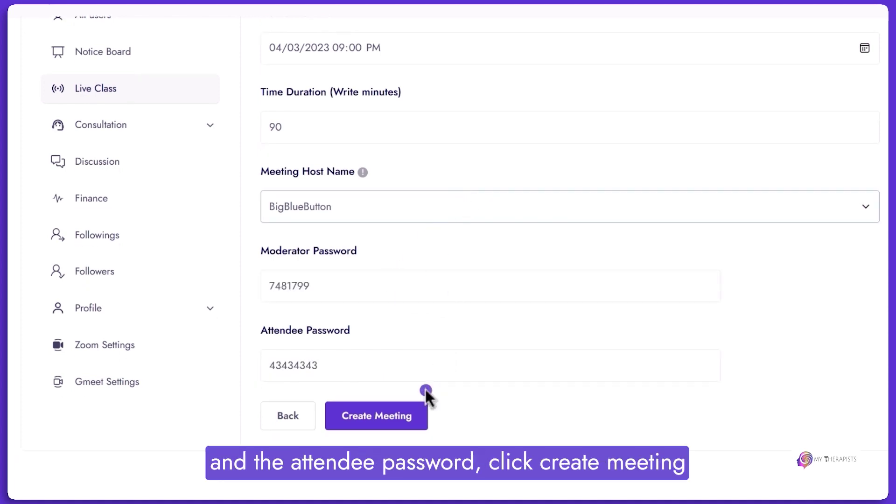
left_click(406, 423)
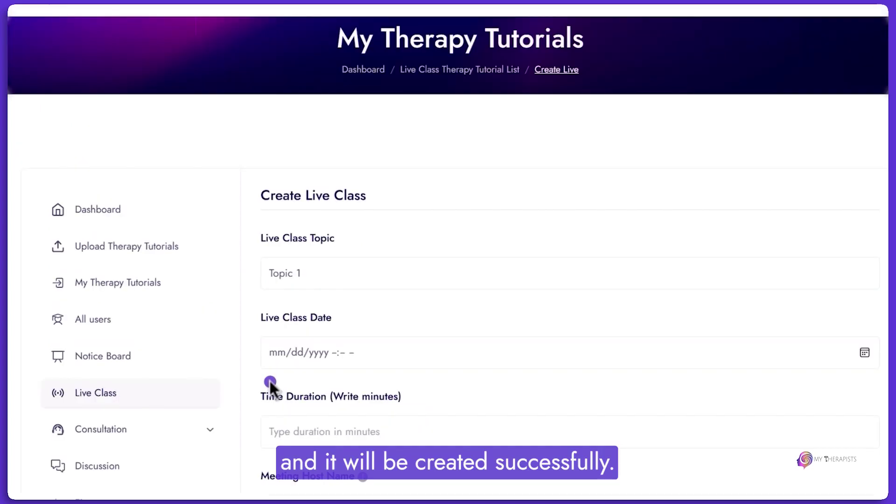
Open the Treating Autism live class list and view its past classes.
scroll(270, 380, "down", 4)
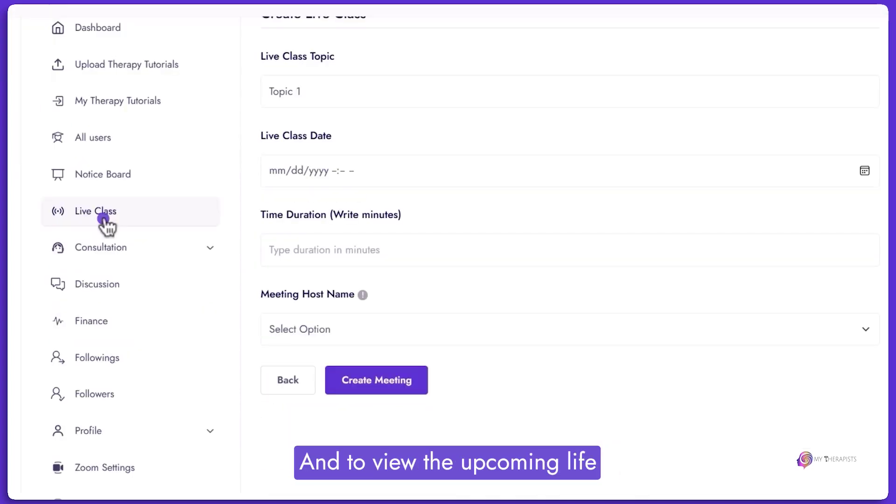
left_click(103, 217)
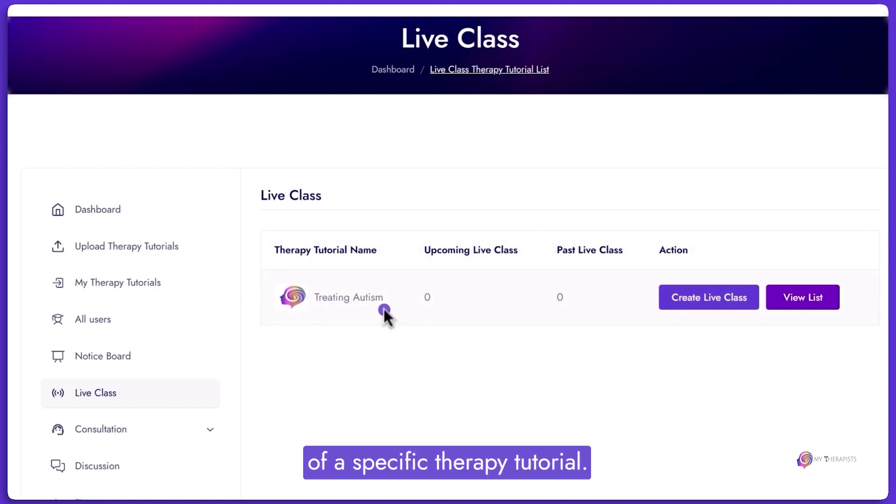
scroll(362, 176, "down", 4)
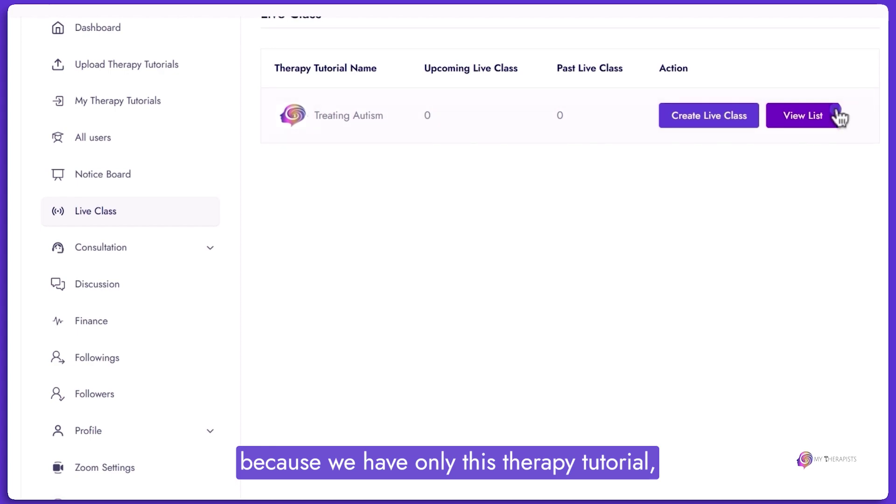
left_click(792, 124)
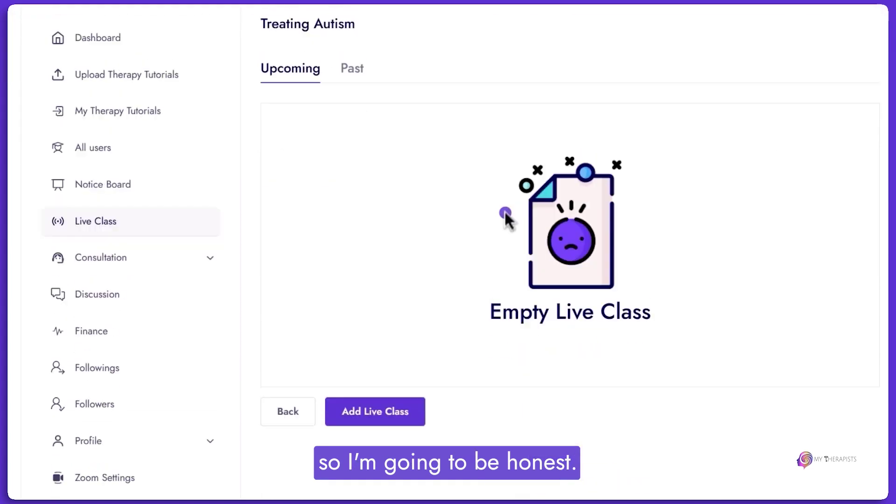
left_click(347, 62)
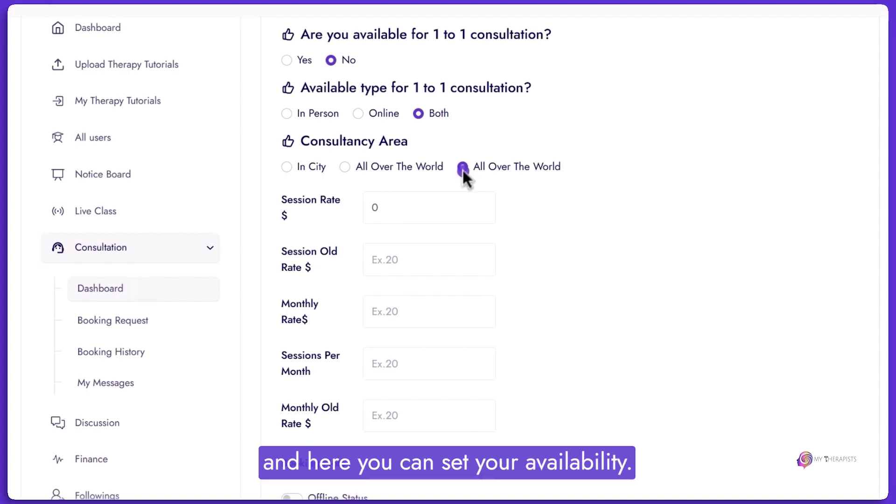
Mark yourself available for 1-to-1 consultation.
scroll(463, 170, "up", 3)
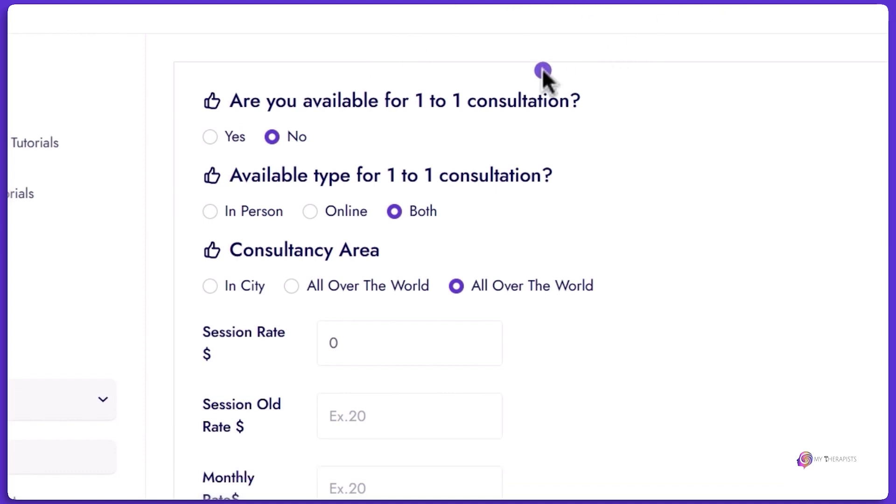
left_click(236, 136)
left_click(293, 137)
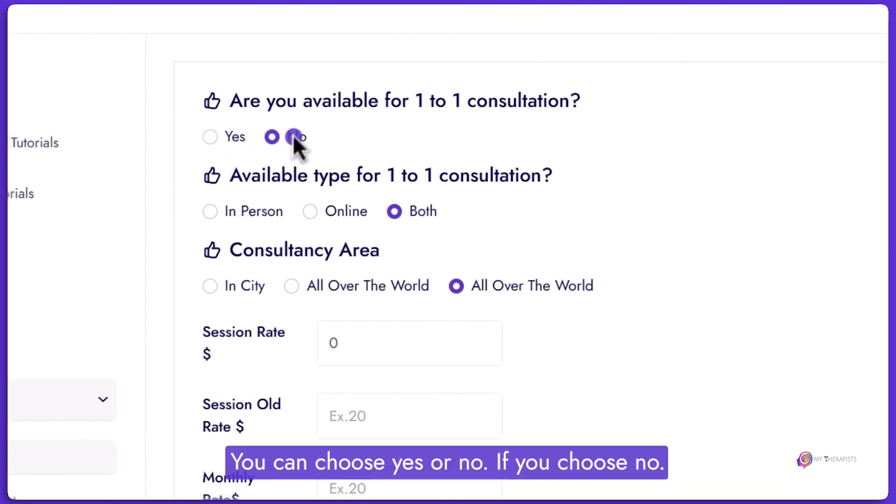
scroll(369, 233, "down", 2)
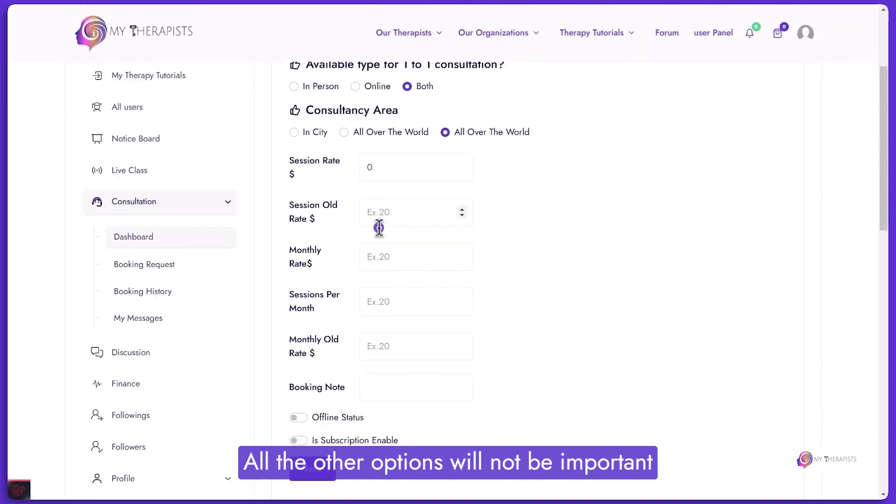
scroll(378, 228, "down", 3)
scroll(378, 236, "up", 5)
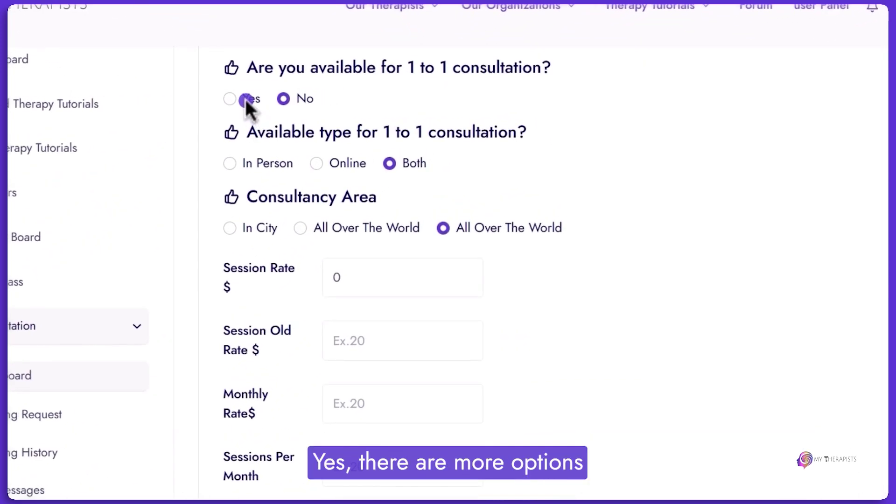
left_click(244, 96)
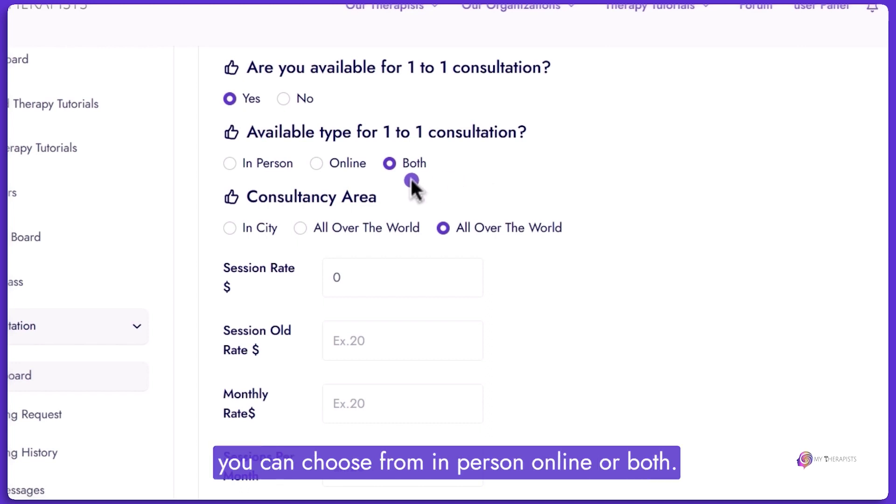
Set the consultation type to Both and the consultancy area to All Over The World.
left_click(265, 160)
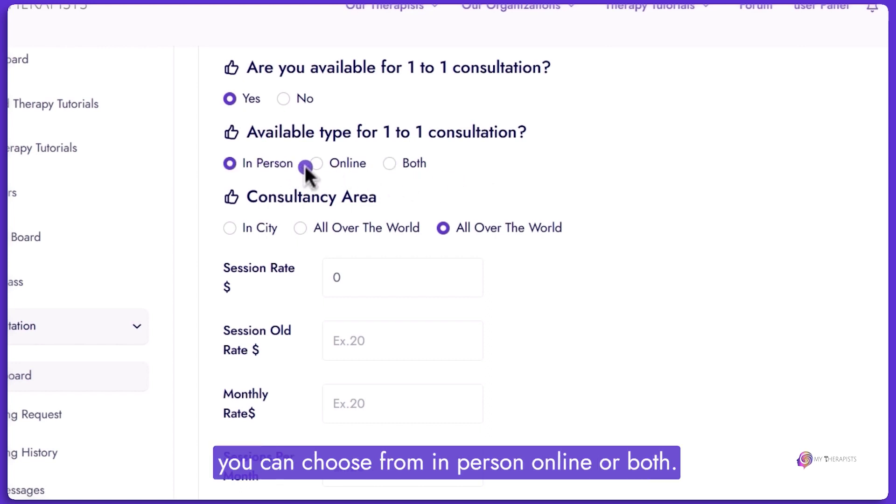
left_click(397, 166)
left_click(264, 166)
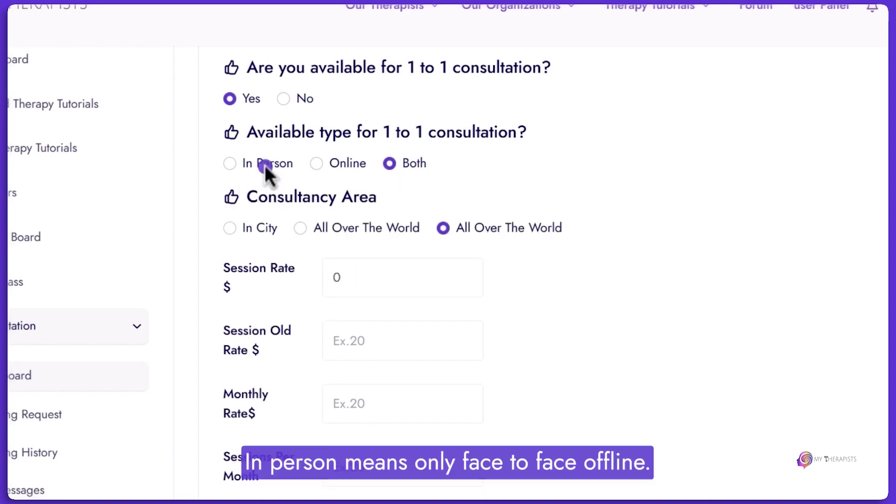
left_click(315, 166)
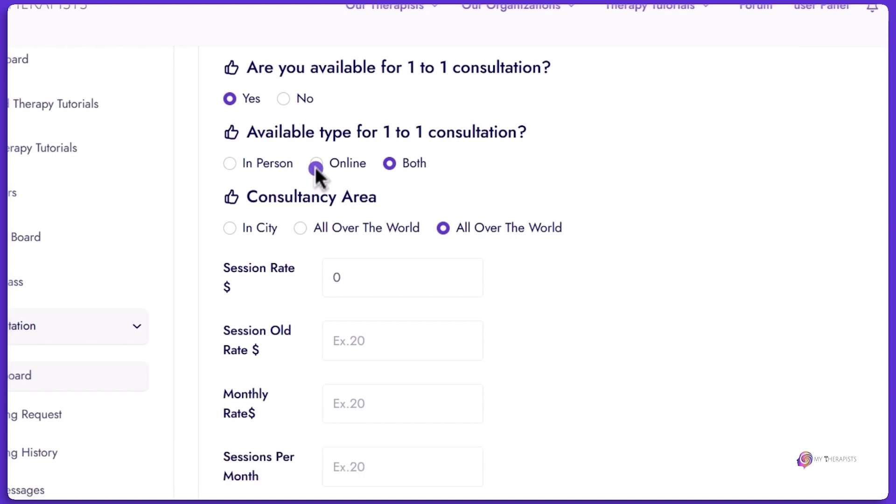
left_click(387, 163)
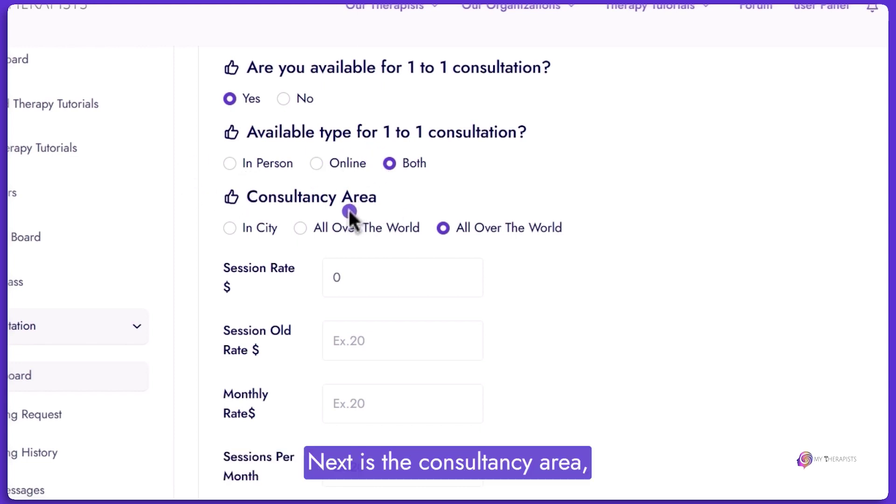
left_click(315, 228)
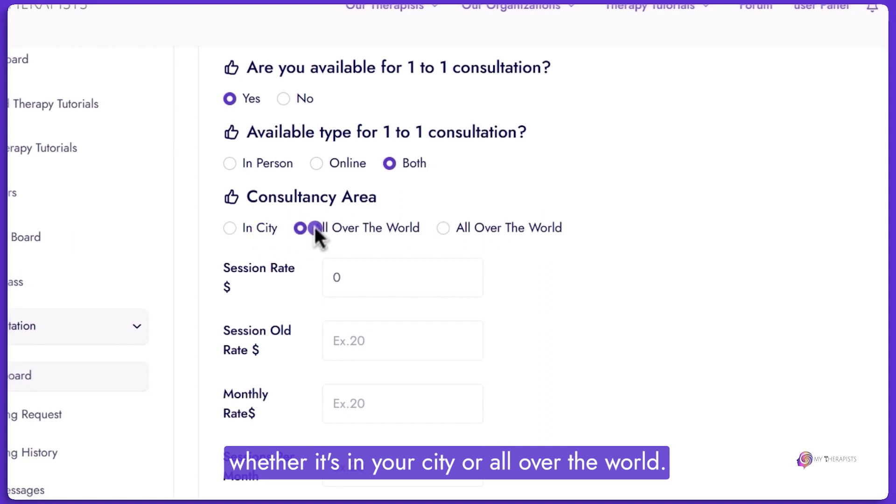
left_click(399, 287)
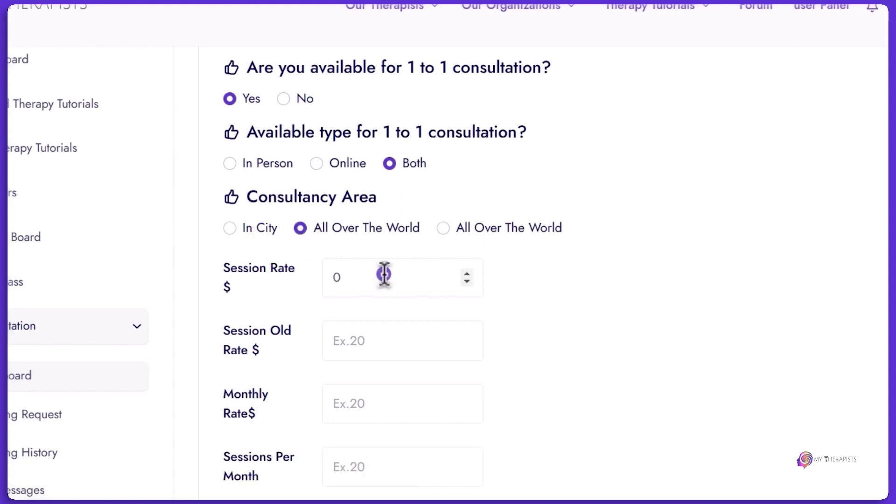
Set the Session Rate to 20 and the Session Old Rate to 30.
left_click(383, 275)
key("BackSpace")
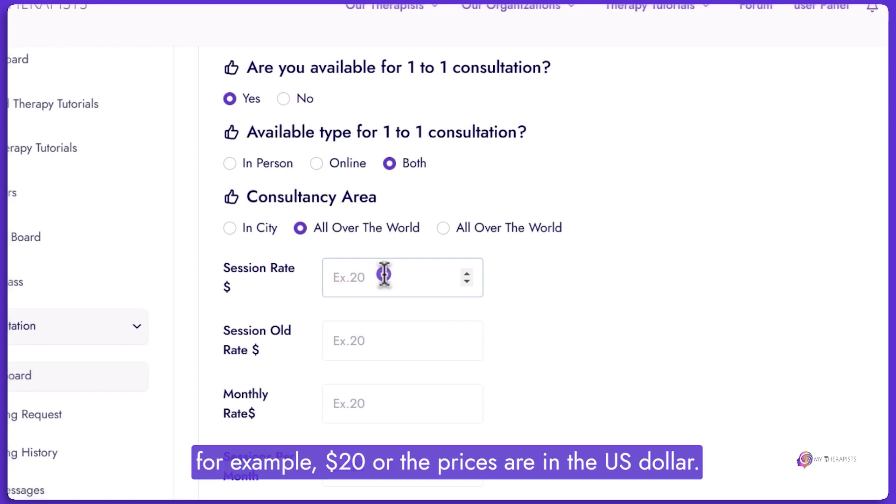
type("20")
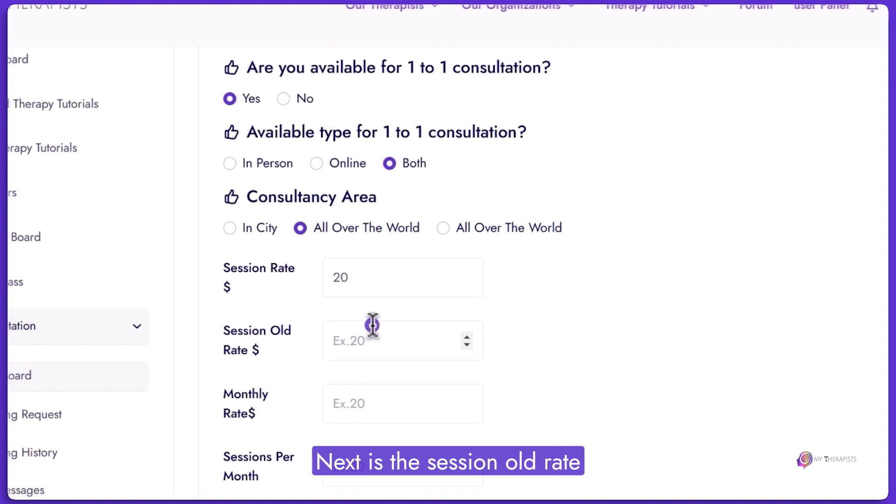
left_click(372, 326)
type("3")
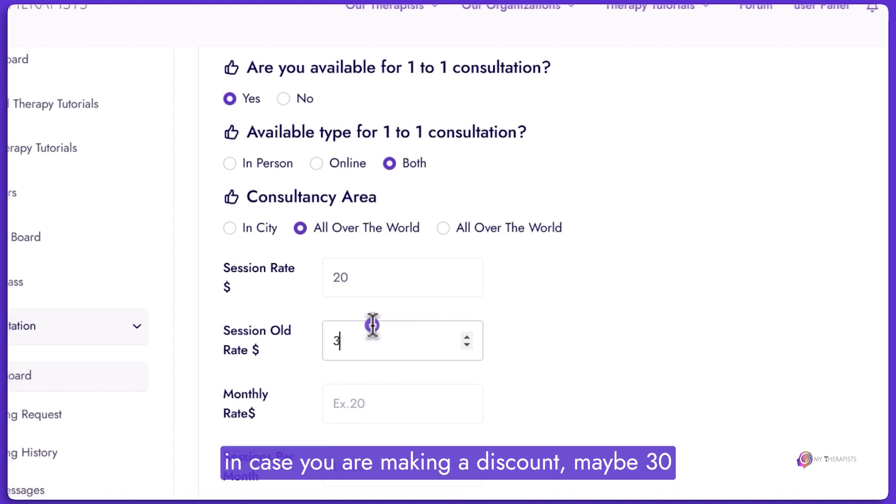
type("0")
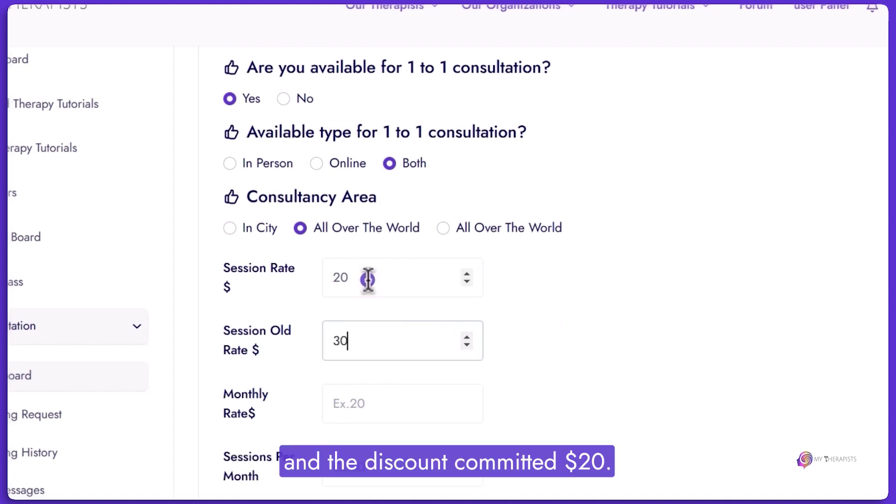
scroll(363, 362, "down", 1)
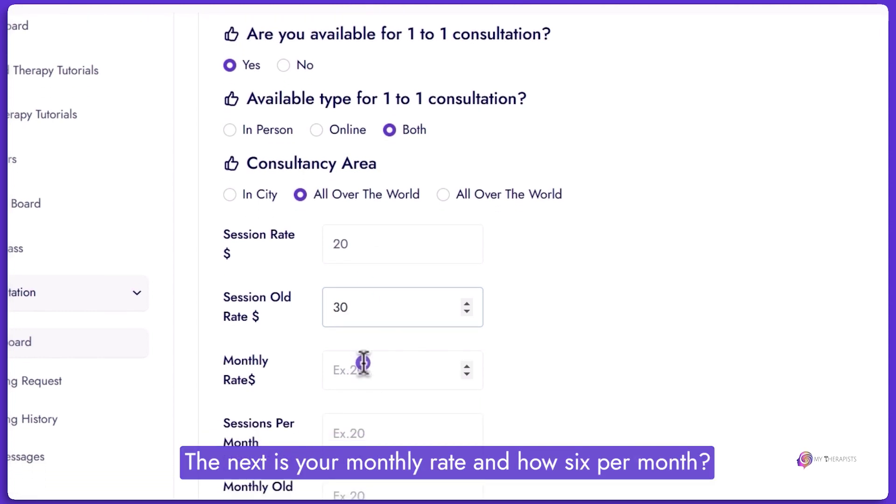
scroll(363, 363, "down", 2)
Enter 6 sessions per month, Monthly Rate 100 and Monthly Old Rate 120.
left_click(363, 291)
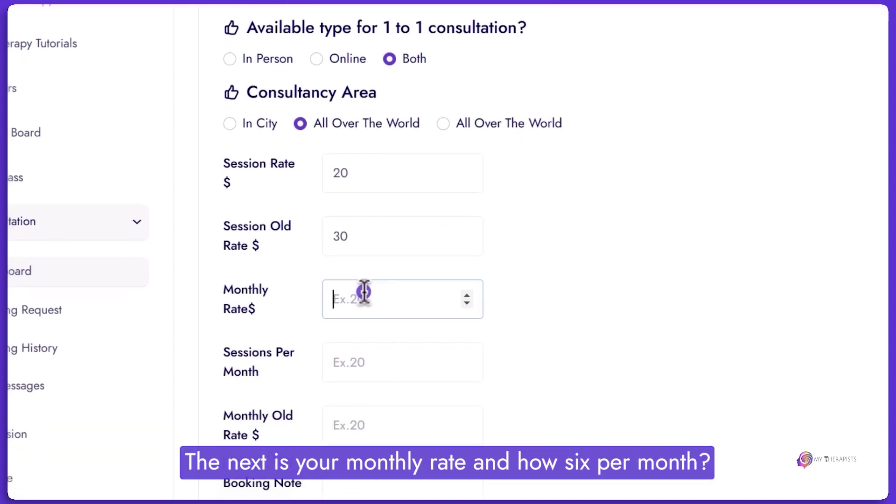
left_click(346, 375)
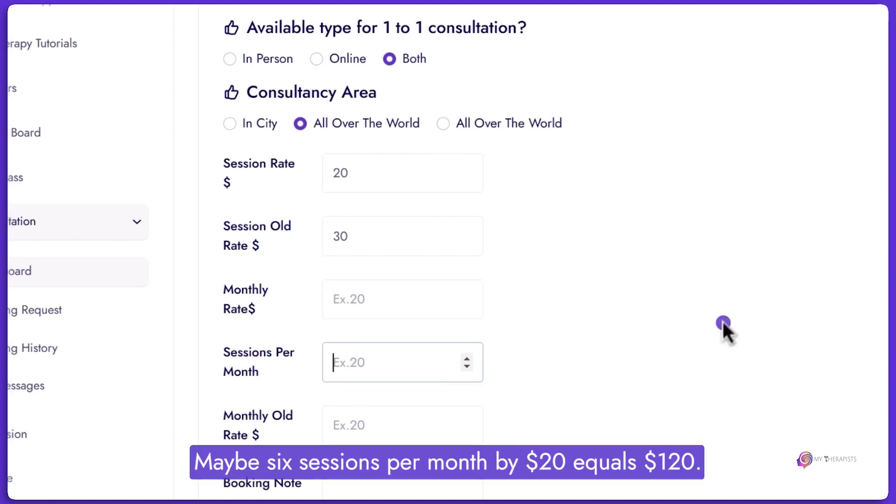
type("6")
left_click(375, 307)
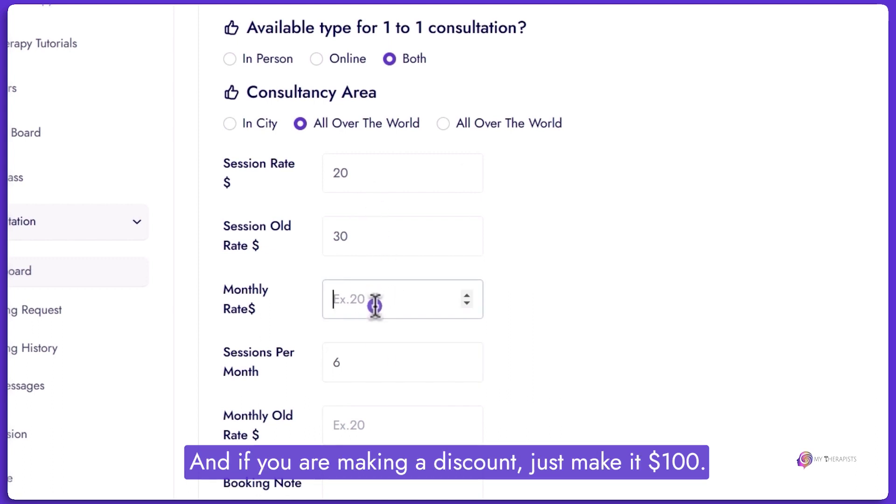
type("100")
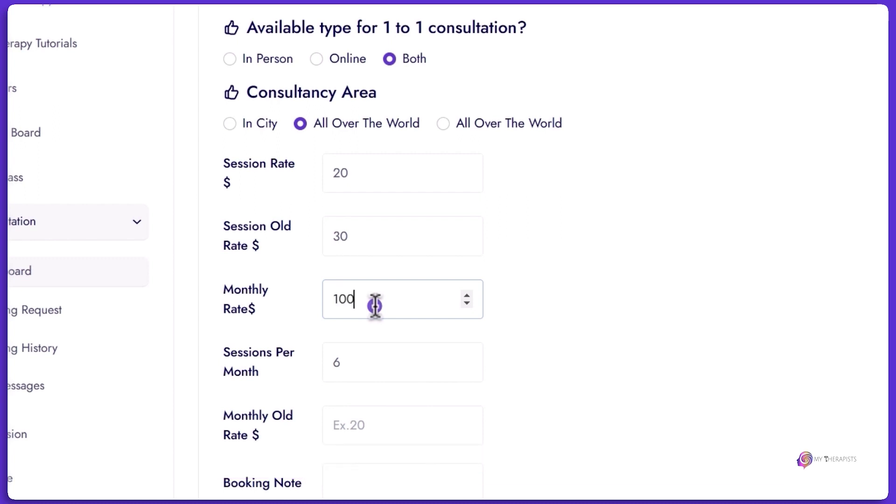
left_click(390, 424)
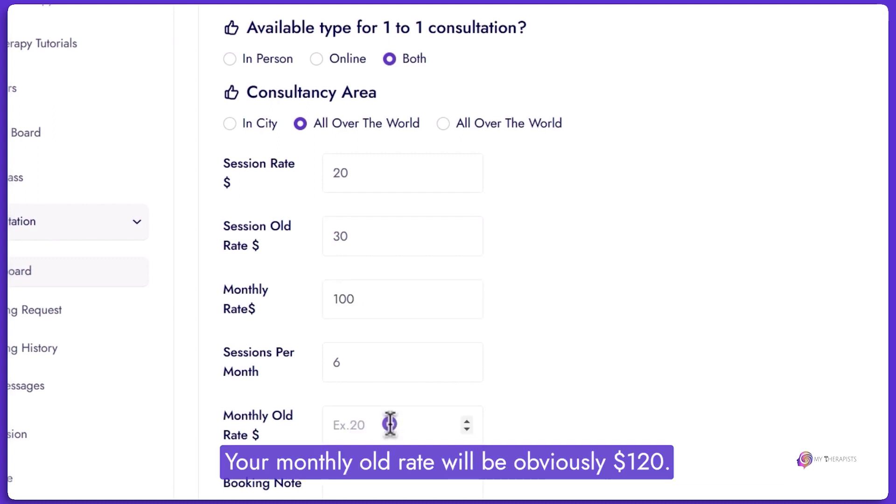
left_click(390, 423)
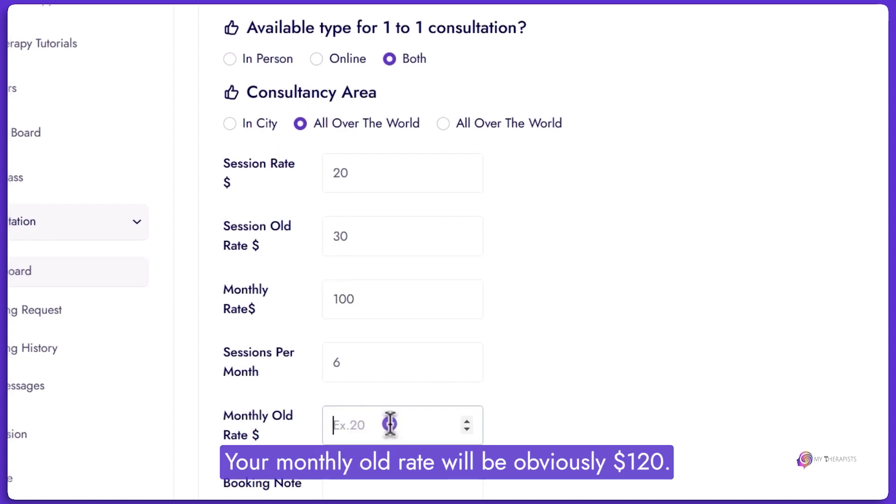
type("120")
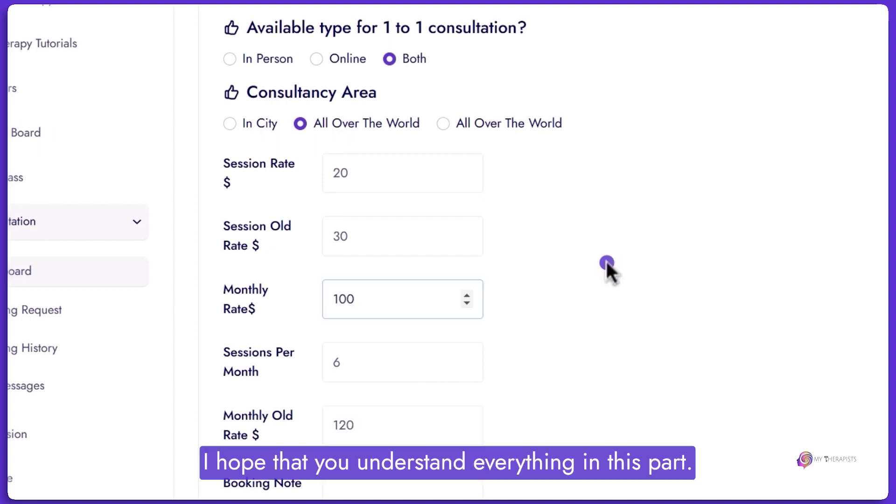
scroll(606, 261, "down", 3)
left_click(448, 338)
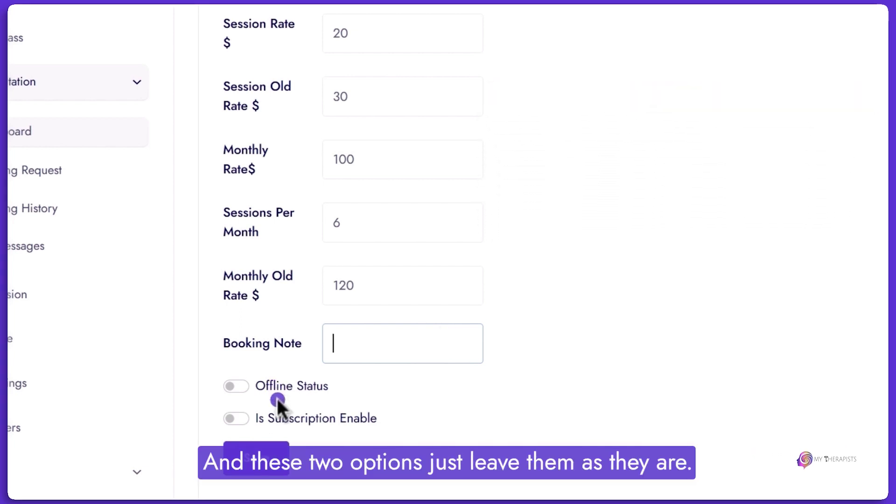
Save the consultation settings, mark Friday as an off day, and add a Saturday slot.
left_click(278, 458)
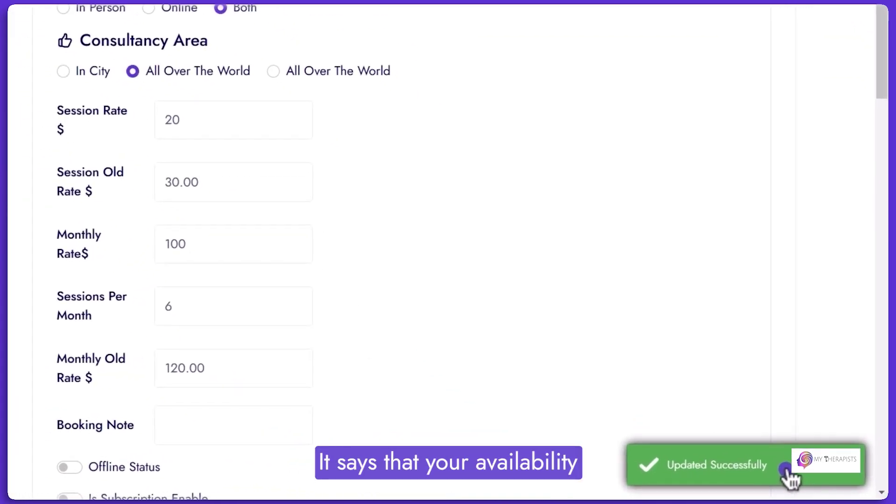
scroll(559, 423, "down", 3)
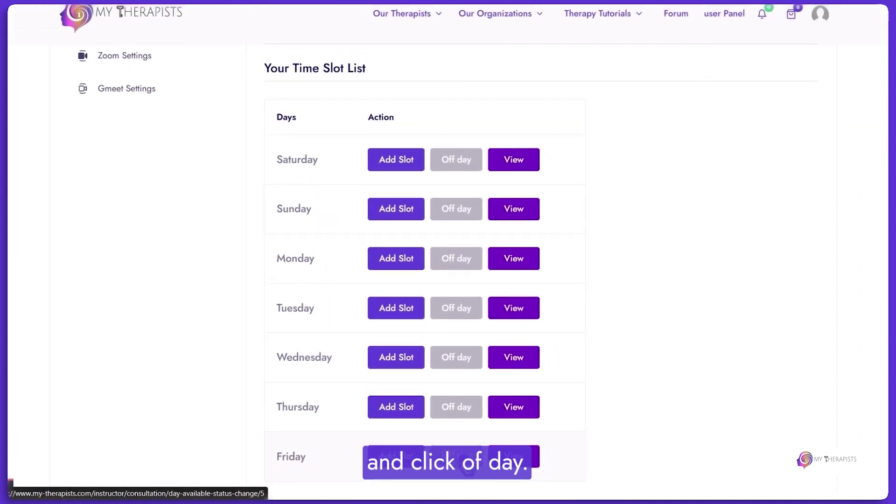
left_click(456, 457)
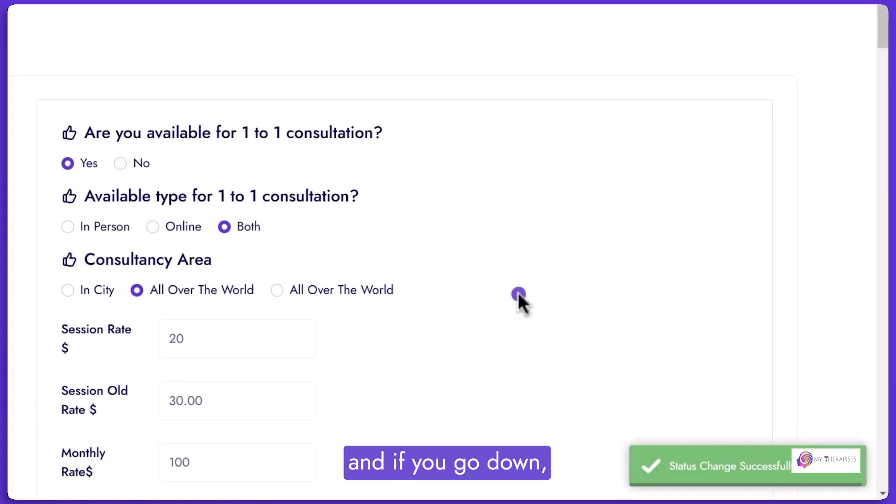
scroll(519, 300, "down", 15)
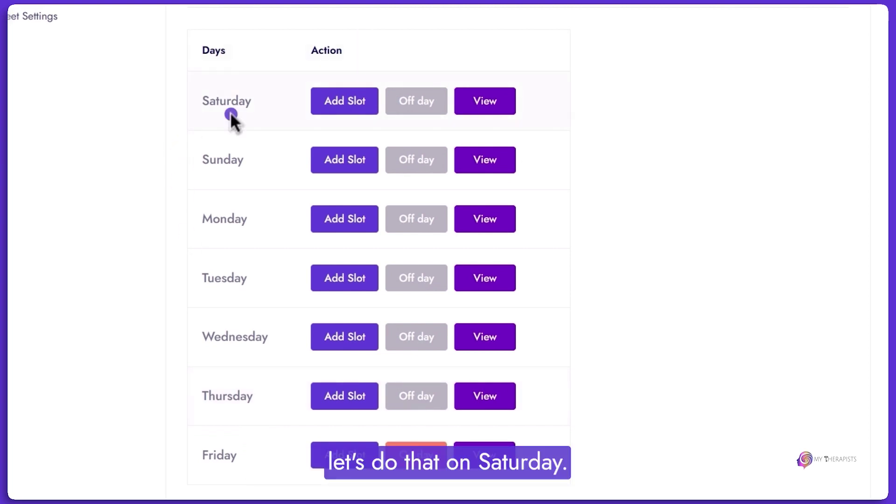
left_click(343, 100)
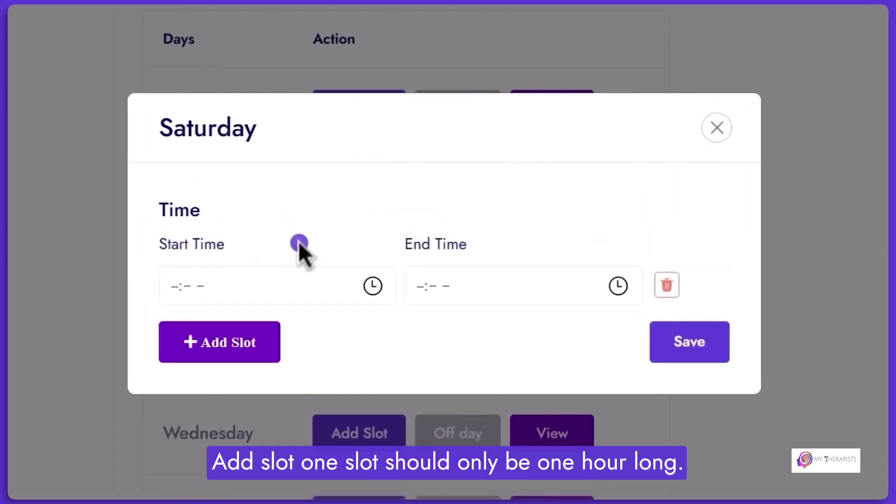
Set the Saturday slot to start at 02:00 PM and end at 03:00 PM.
left_click(194, 274)
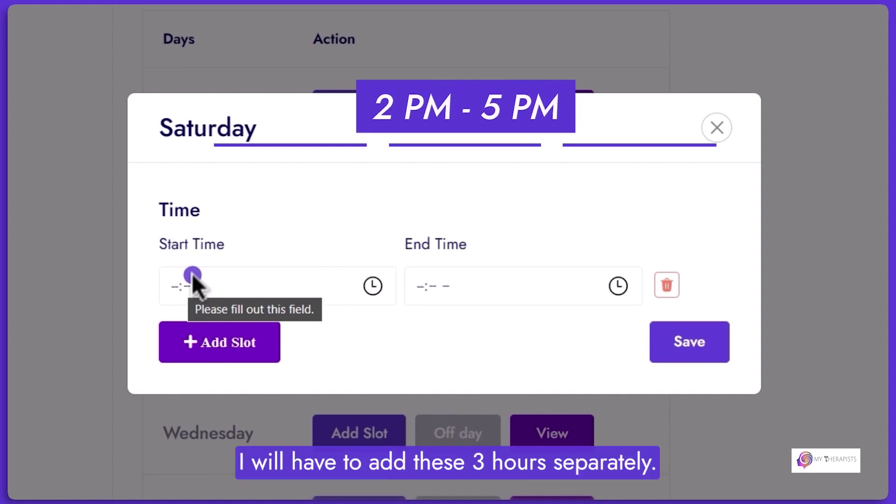
left_click(232, 342)
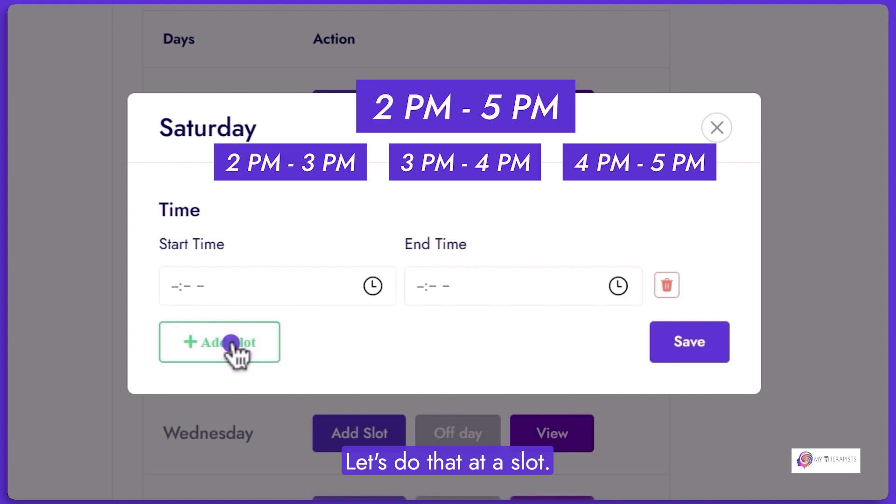
left_click(250, 279)
type("02:")
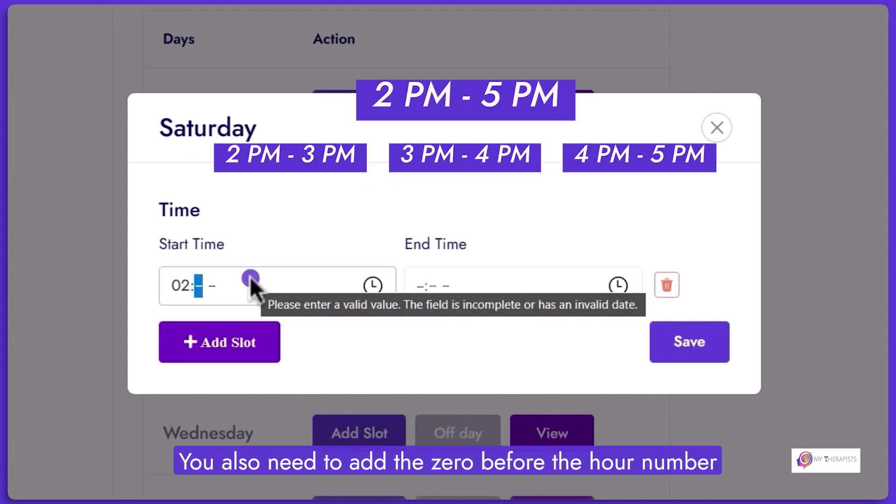
type("00")
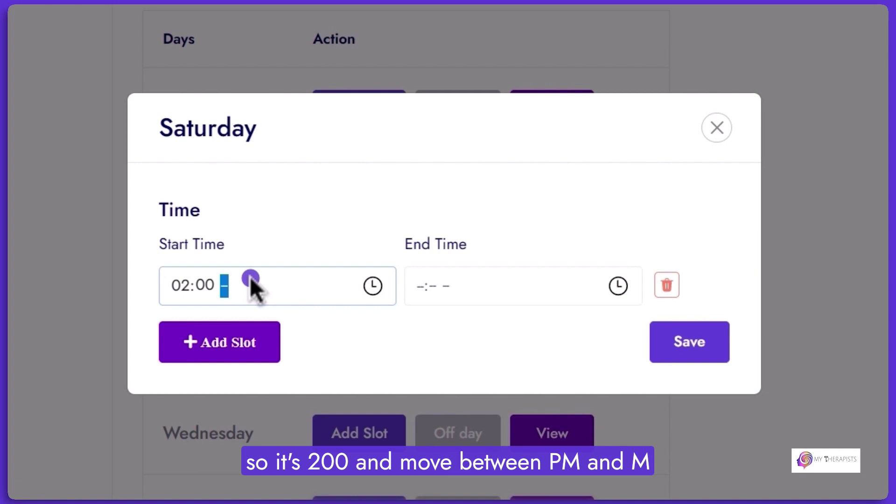
key("Down")
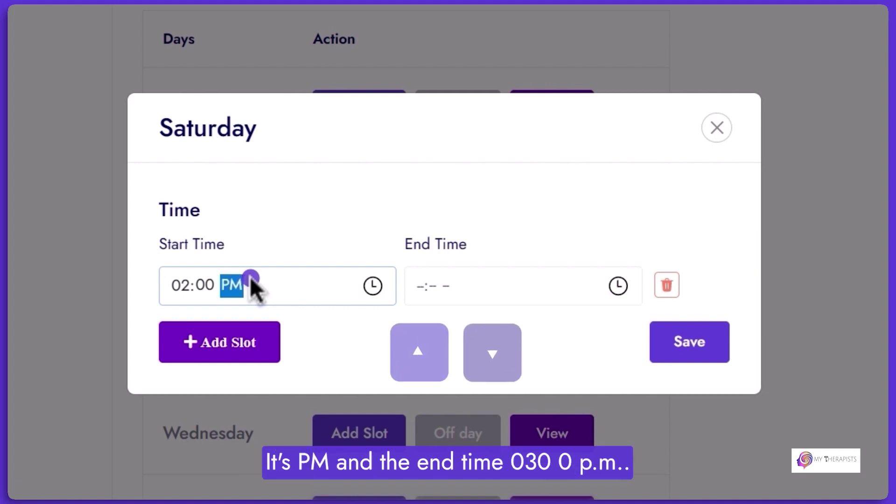
left_click(454, 276)
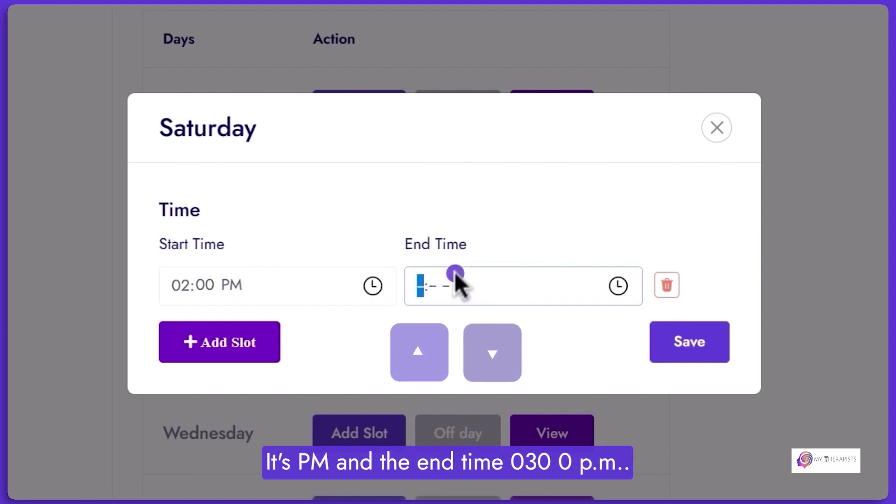
type("03:00")
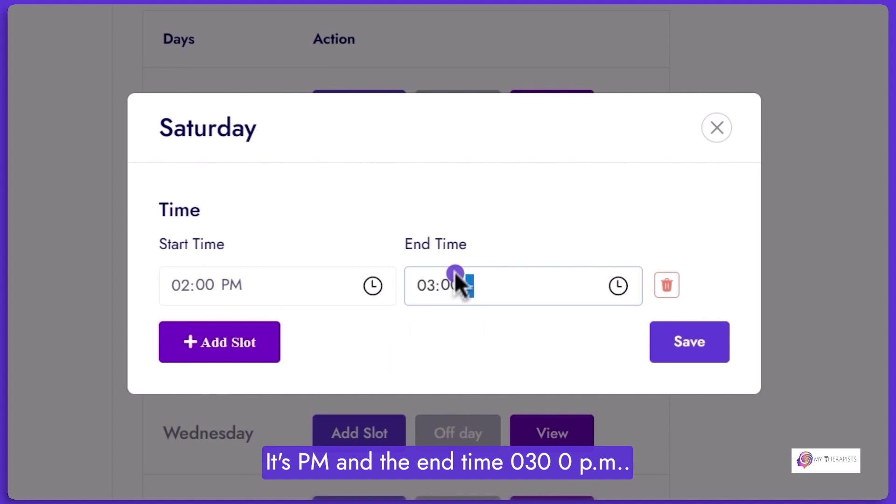
key("Down")
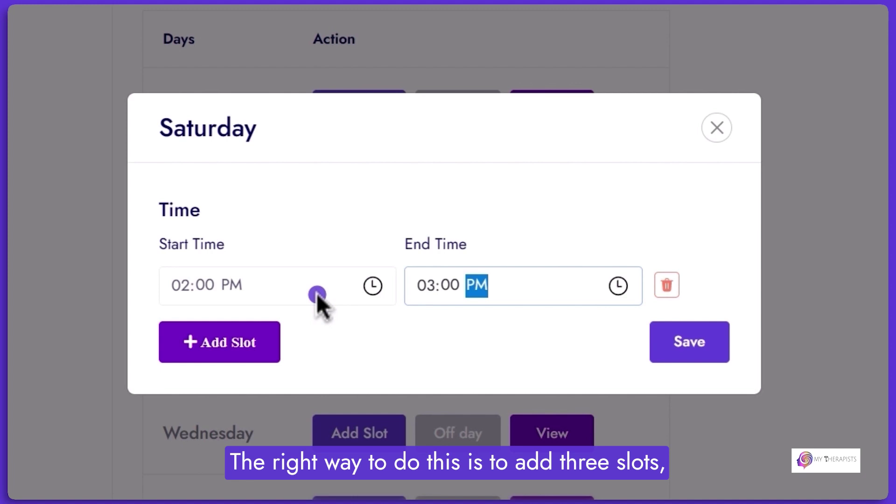
Add Saturday slots for 03:00–04:00 PM and 04:00–05:00 PM.
left_click(244, 330)
left_click(176, 311)
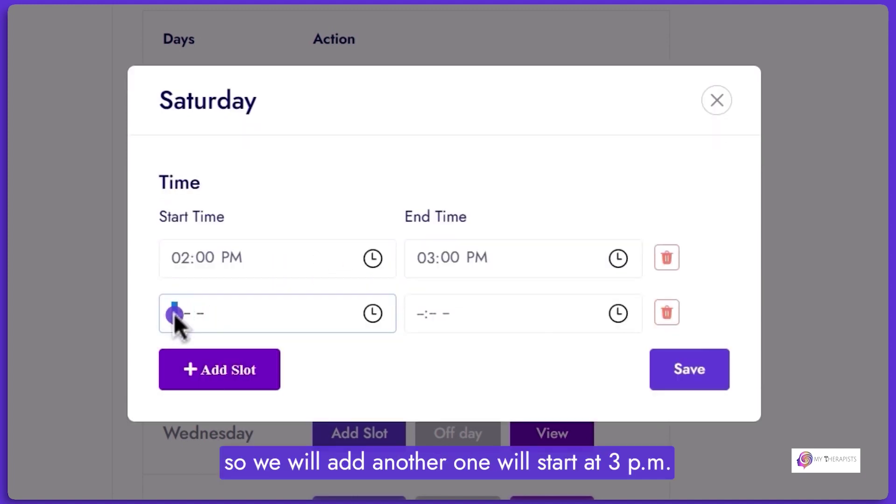
type("30")
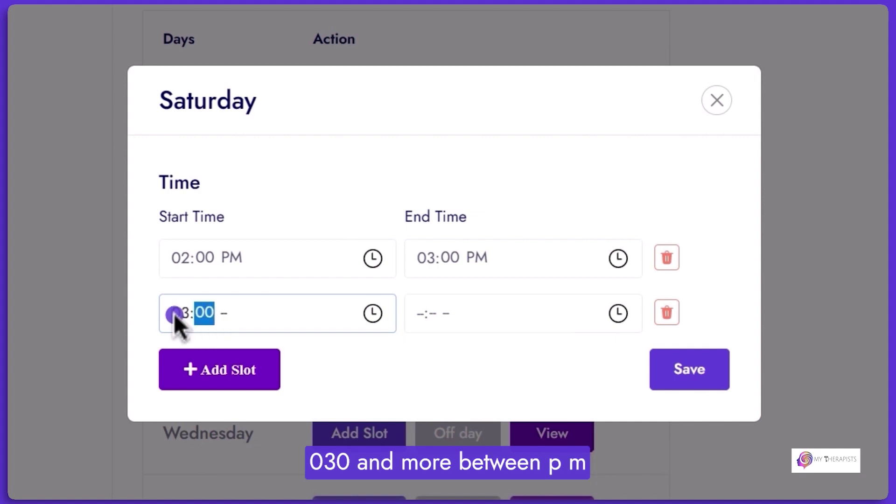
type("0")
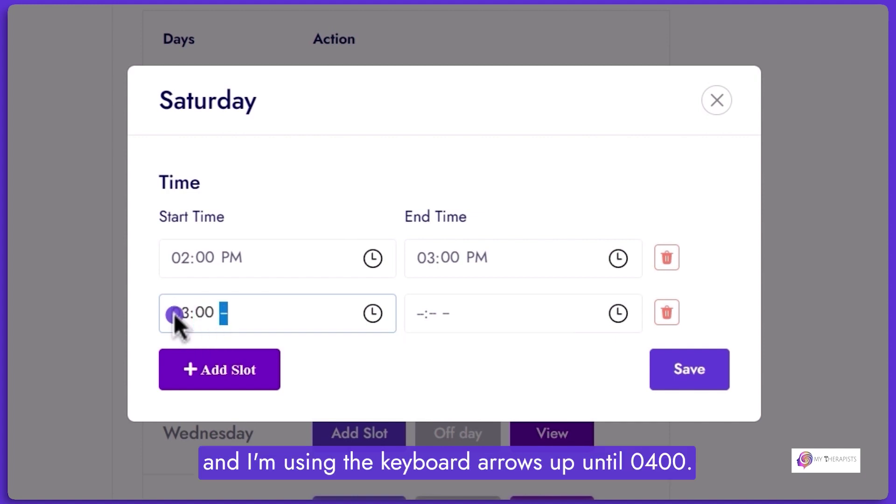
type("p")
left_click(431, 311)
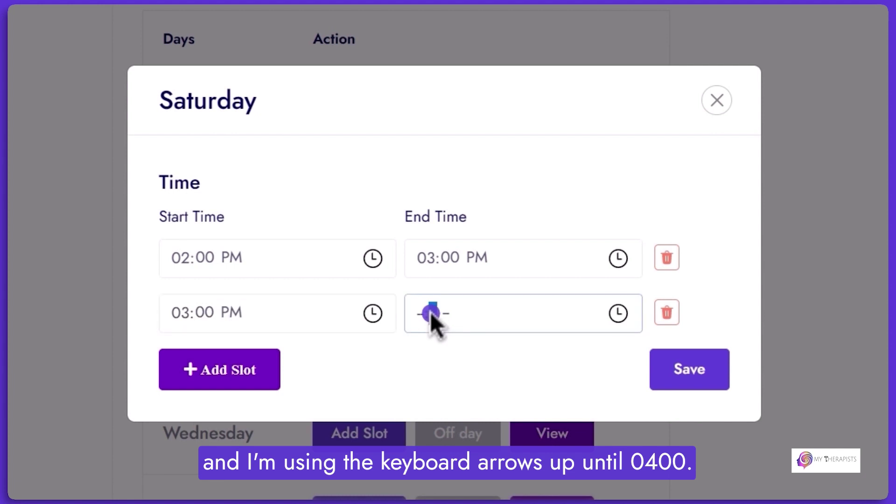
type("0400")
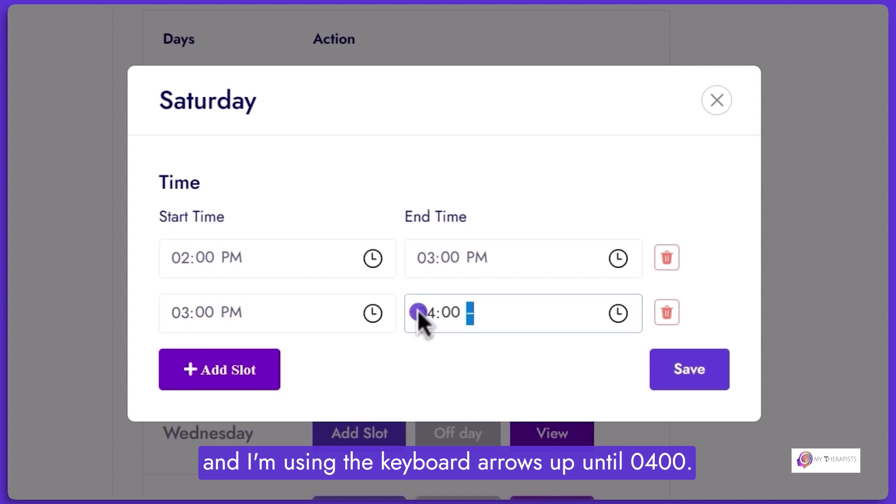
type("p")
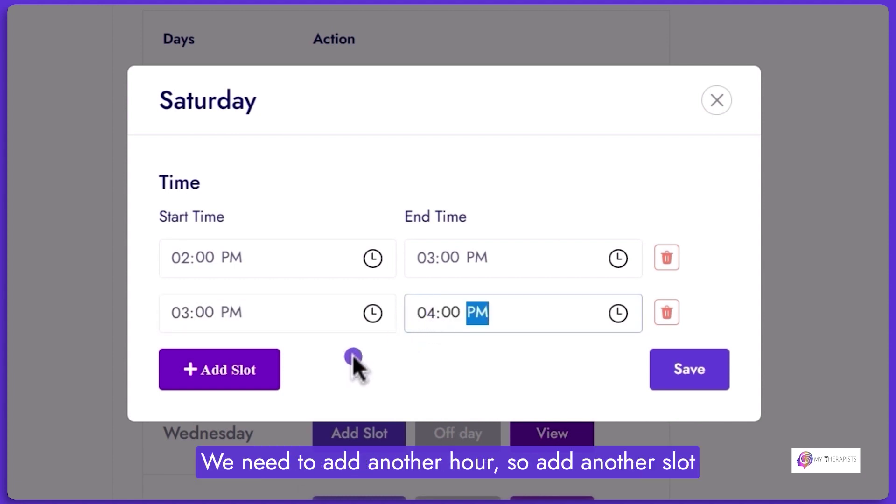
left_click(241, 373)
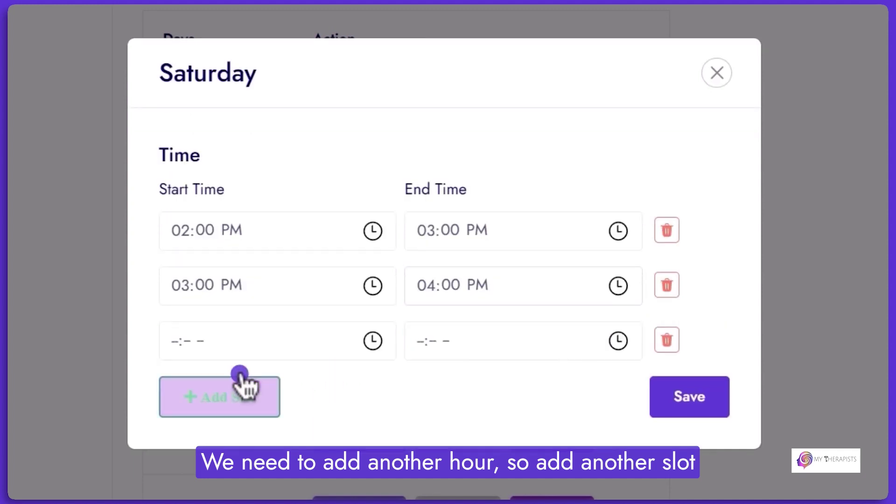
left_click(176, 340)
type("0400p")
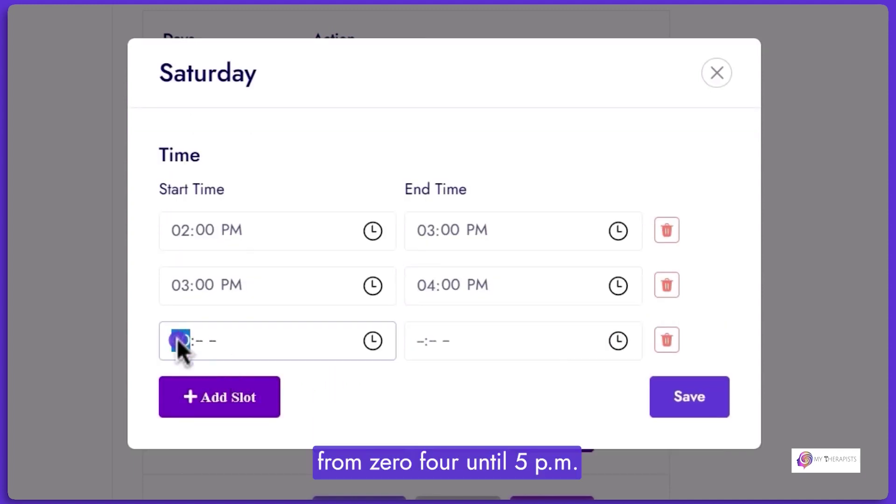
left_click(409, 332)
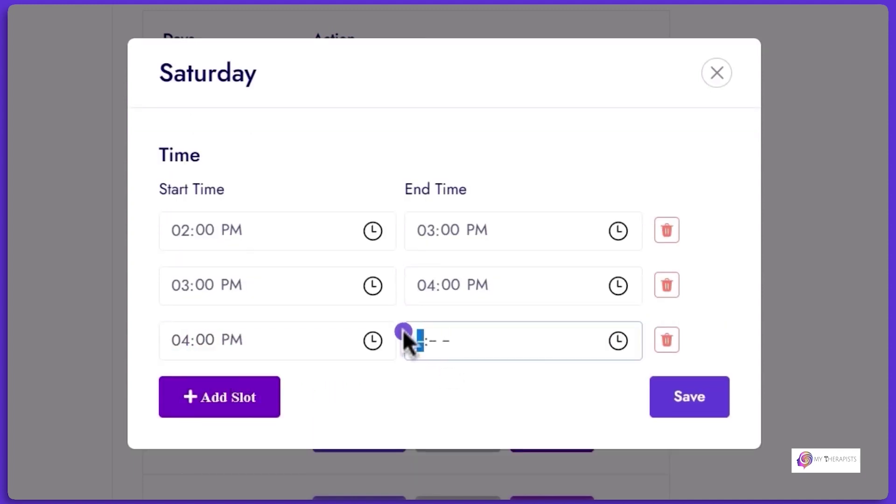
type("0500p")
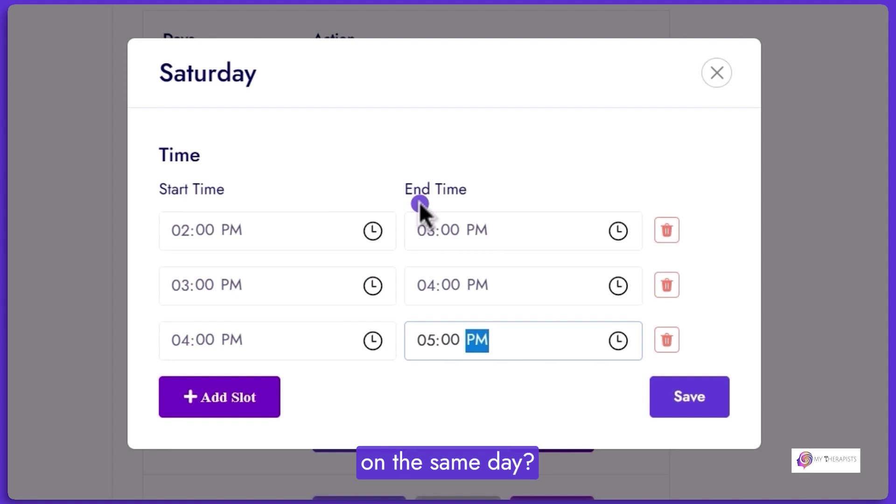
Add a 09:00–10:00 PM Saturday slot and save the day's schedule.
left_click(222, 396)
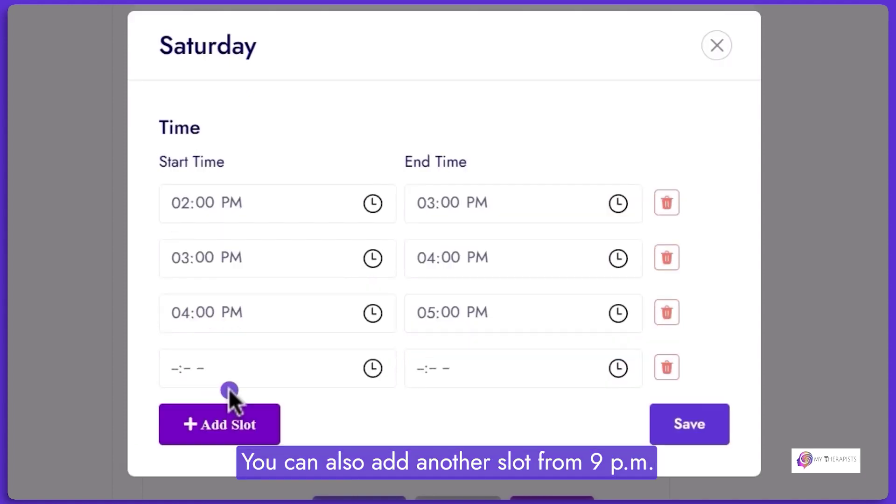
left_click(178, 368)
type("0900PM")
left_click(419, 371)
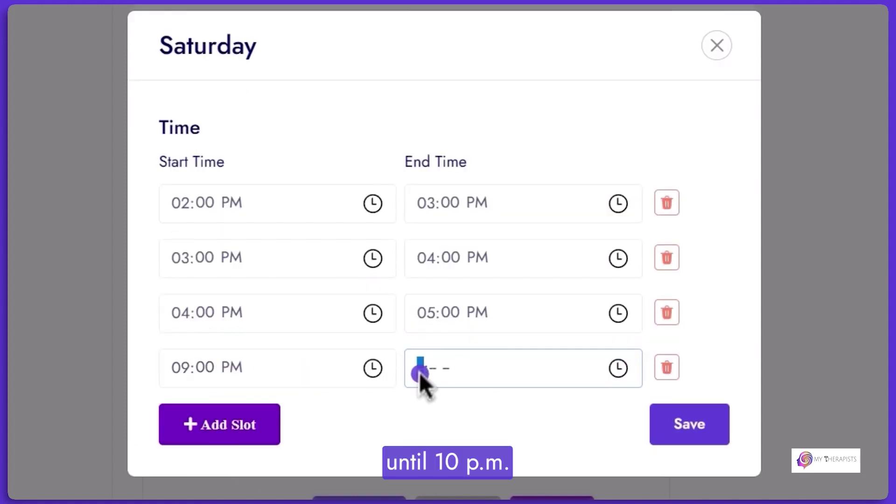
type("10:00 PM")
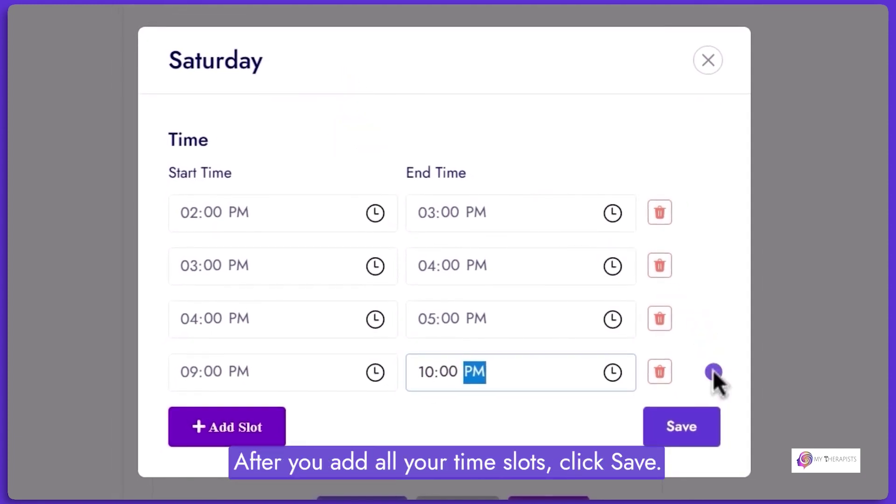
left_click(685, 439)
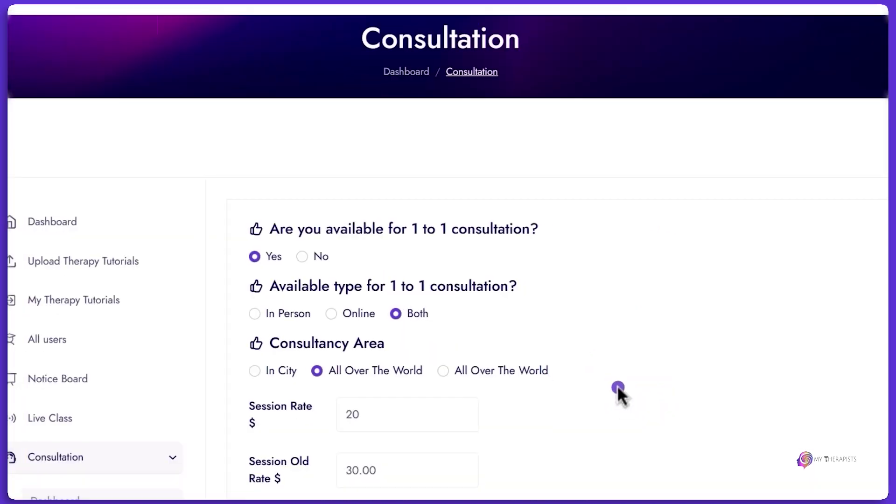
scroll(607, 373, "down", 10)
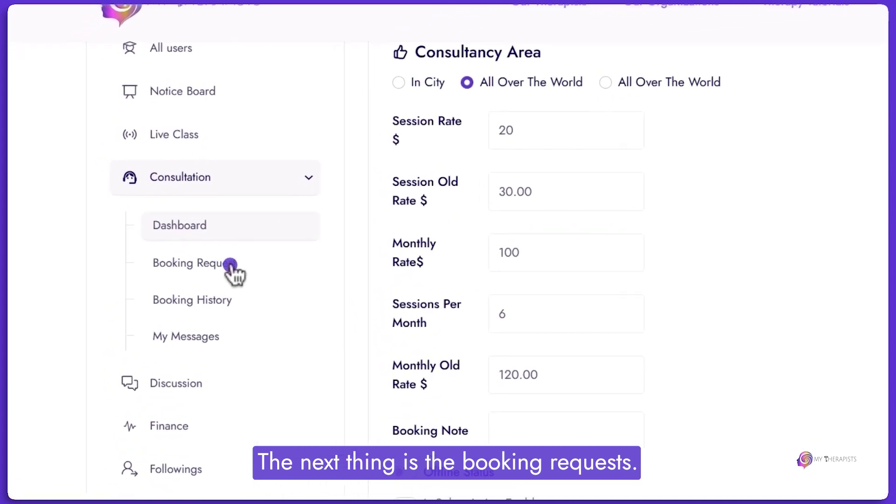
Check the empty Booking Request list, then Booking History's Completed and Cancelled tabs.
left_click(267, 287)
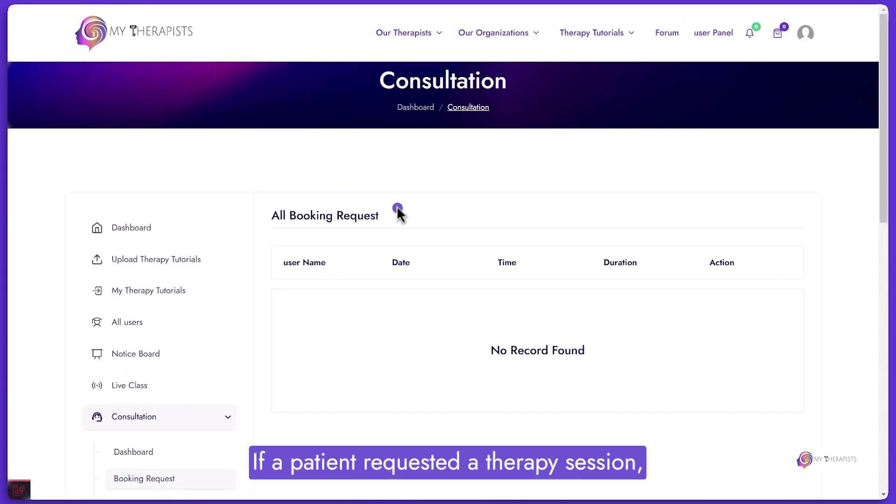
scroll(404, 205, "down", 4)
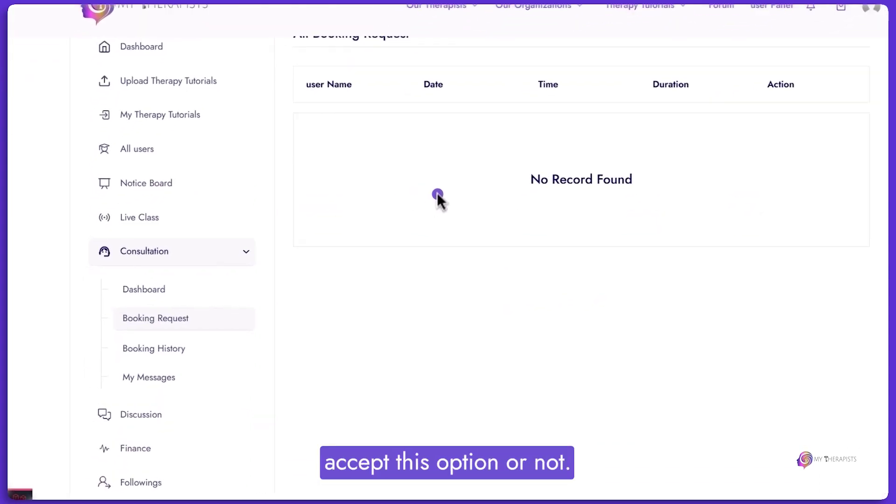
left_click(237, 346)
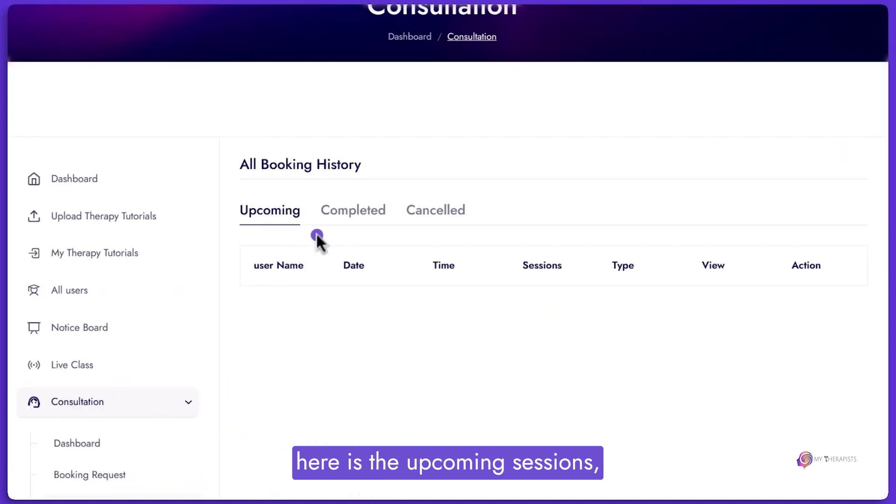
left_click(334, 218)
left_click(450, 214)
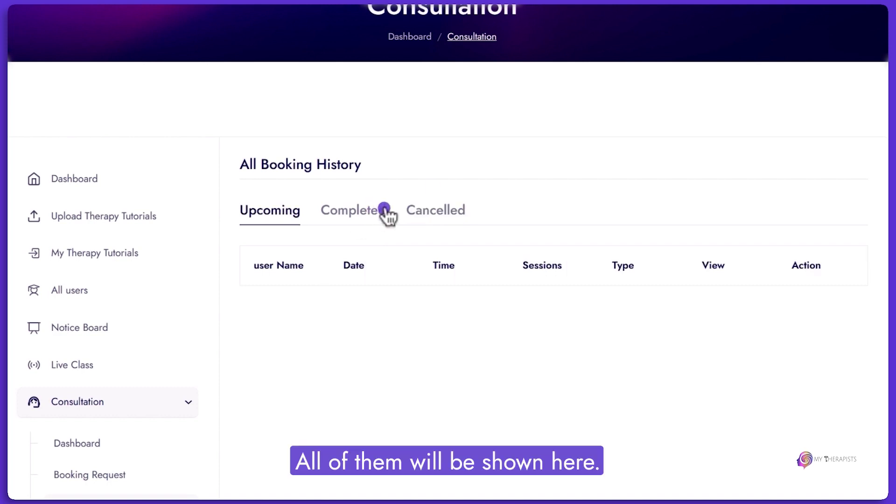
scroll(234, 289, "down", 4)
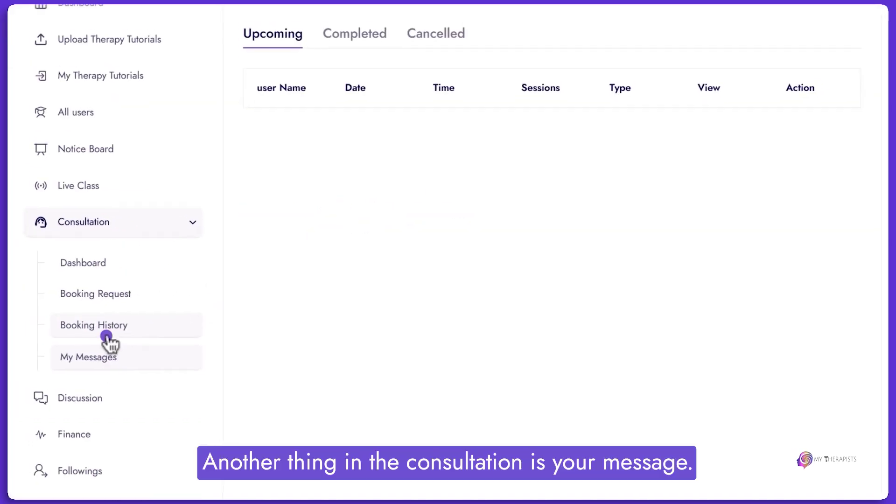
Check the empty My Messages inbox, then view the Discussion page.
left_click(112, 356)
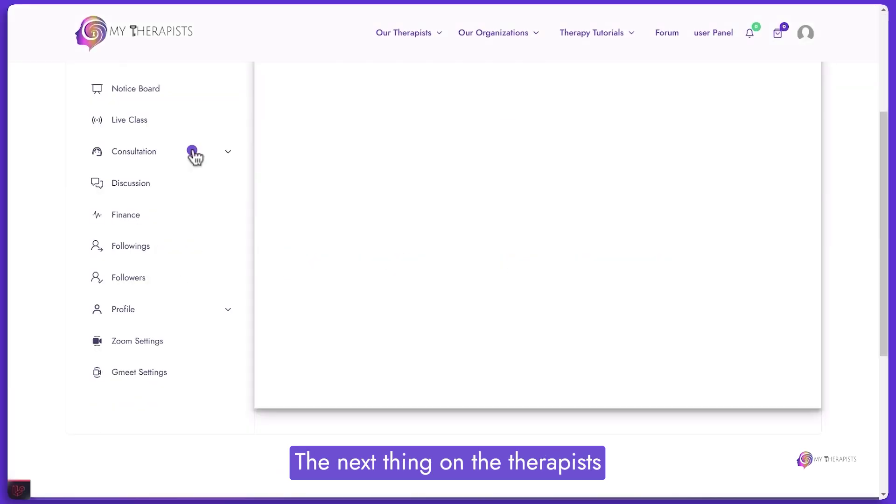
left_click(154, 184)
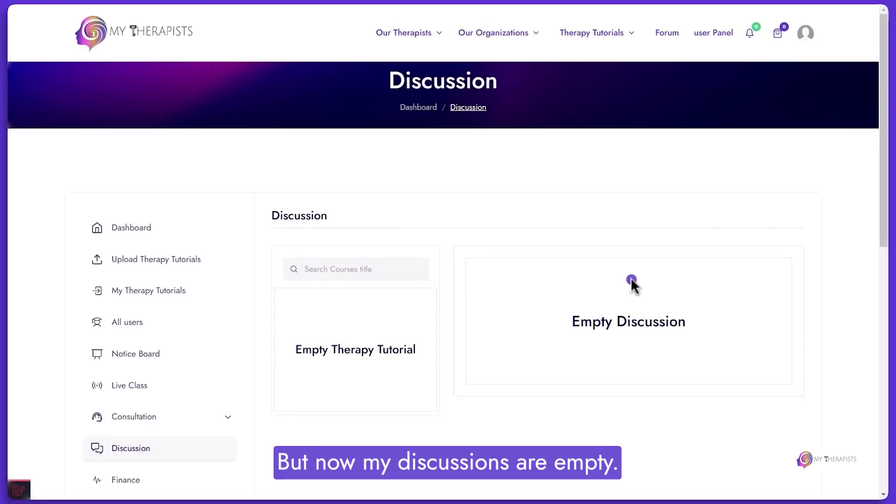
scroll(168, 229, "down", 5)
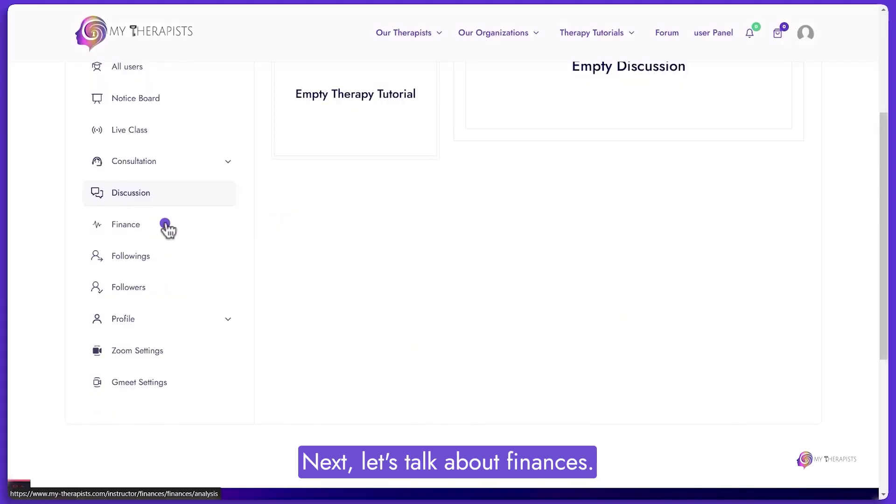
Review the Finance analysis (1 course, $0.00 earnings and balance), then go to My Wallet.
left_click(167, 228)
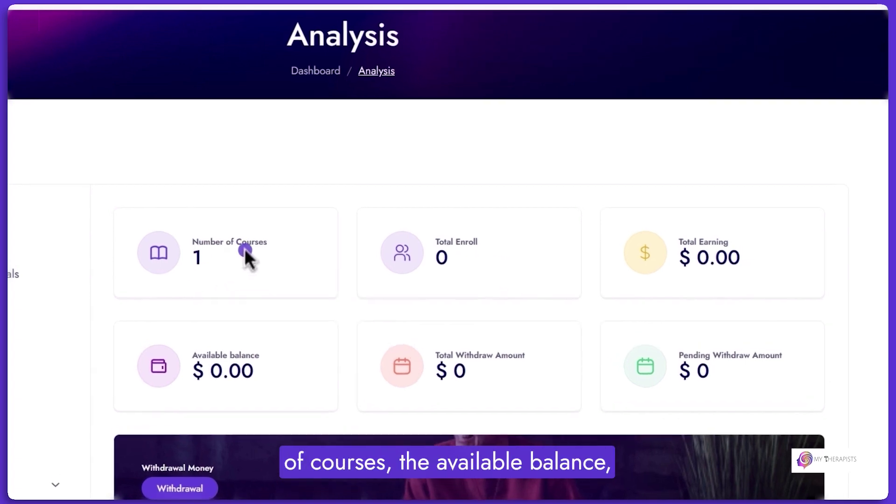
scroll(245, 248, "down", 4)
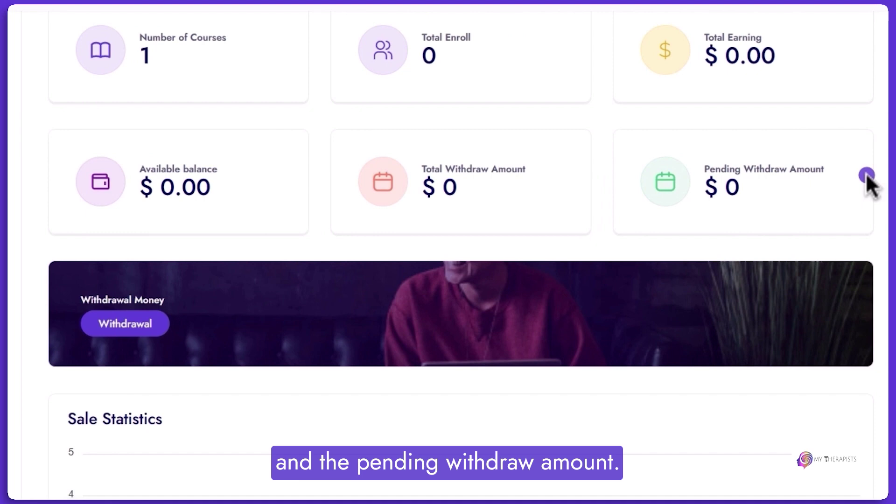
scroll(792, 184, "down", 5)
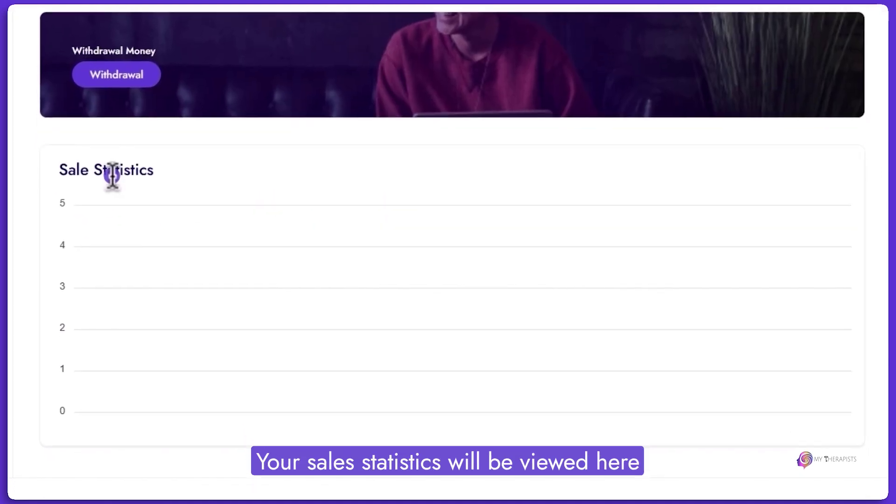
scroll(322, 303, "up", 3)
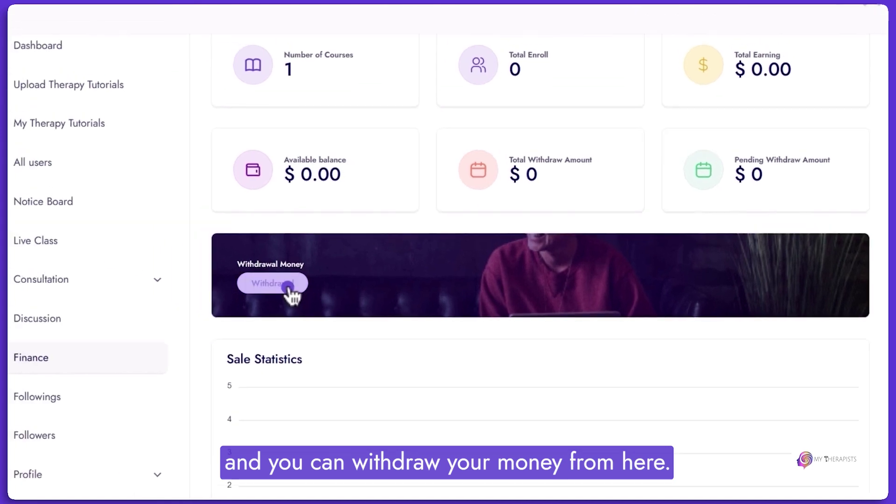
left_click(288, 285)
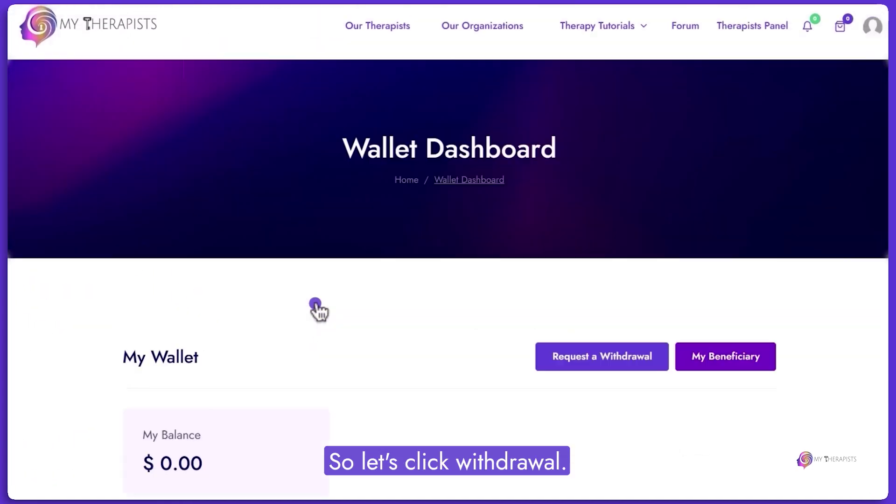
Submit a new withdrawal request for $20 from the wallet.
scroll(316, 303, "down", 4)
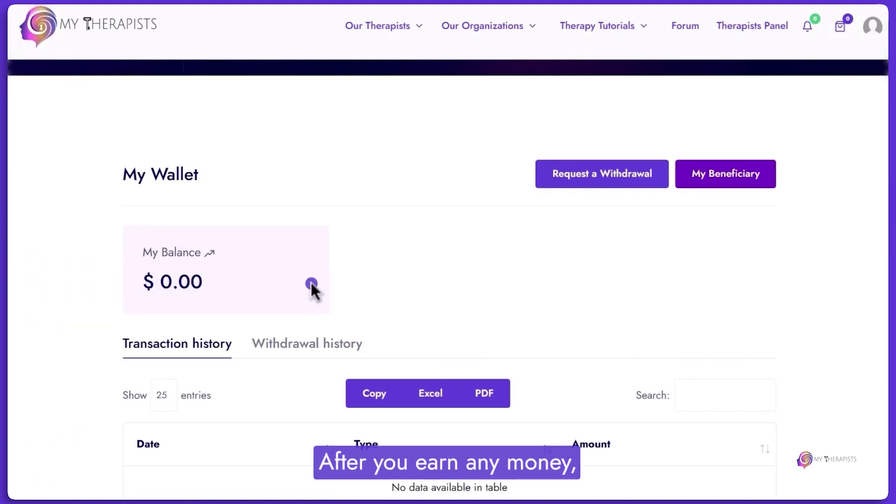
left_click(580, 176)
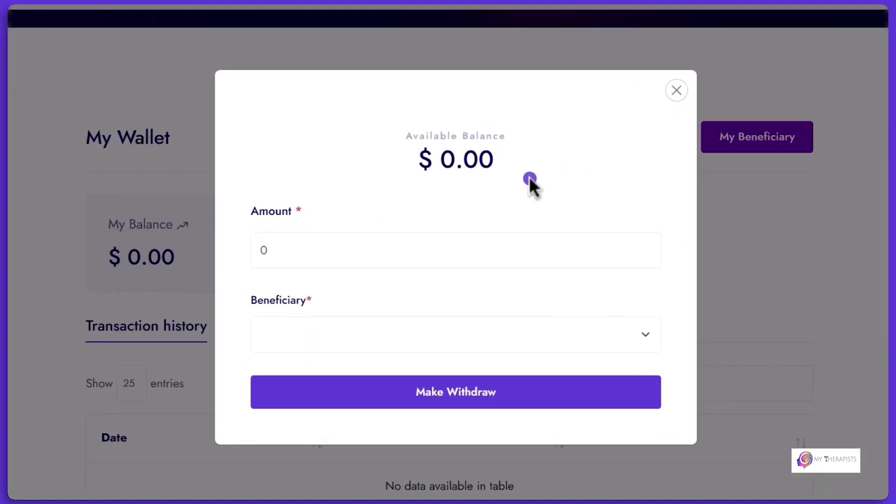
left_click(388, 240)
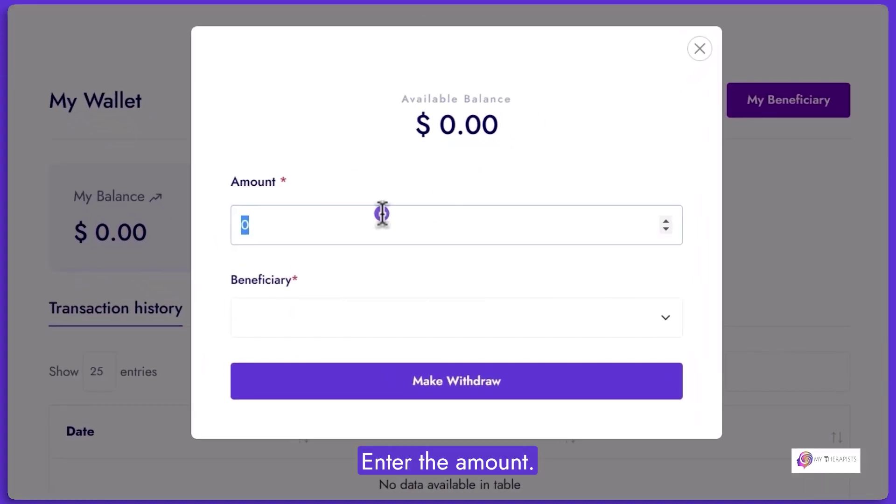
type("20")
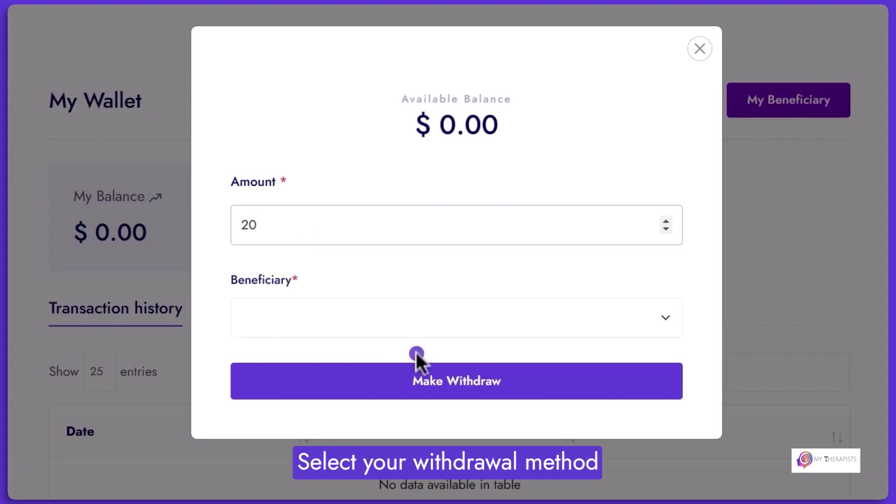
left_click(416, 386)
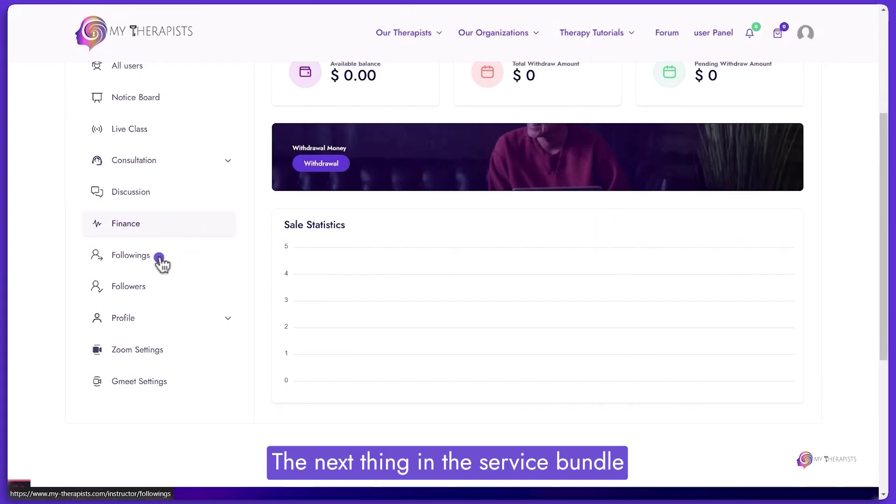
Open the organization's Basic Information profile form and scroll down to its Language field.
left_click(157, 290)
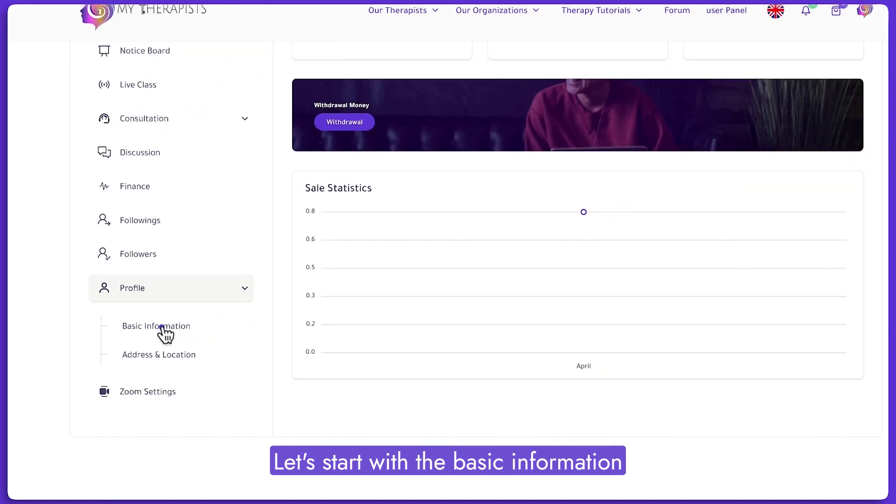
left_click(260, 321)
scroll(407, 228, "up", 10)
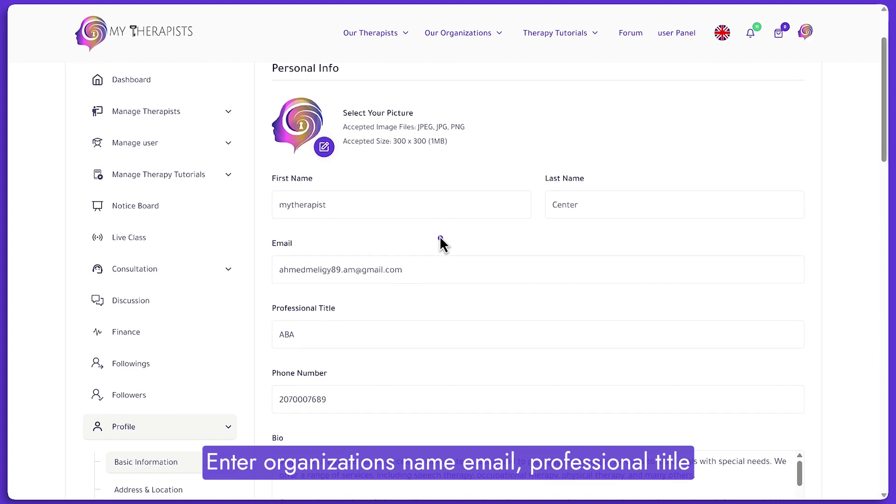
scroll(440, 236, "down", 3)
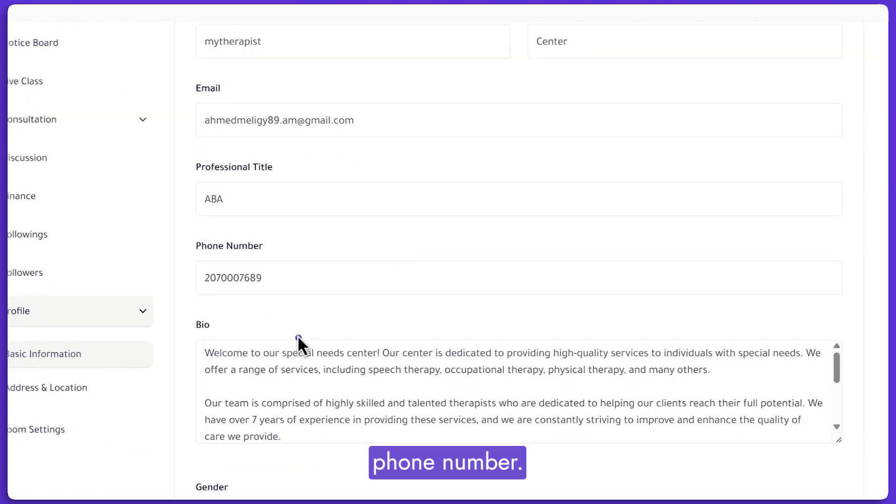
scroll(380, 351, "down", 5)
scroll(340, 366, "down", 2)
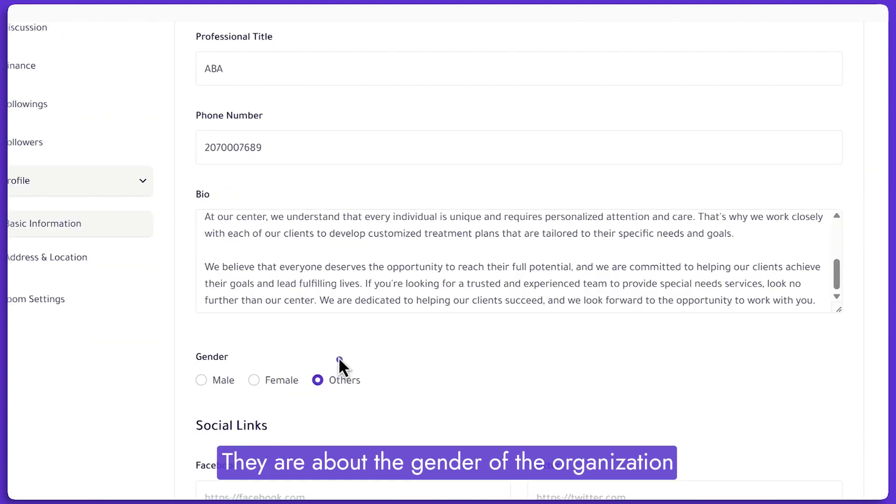
scroll(329, 388, "down", 4)
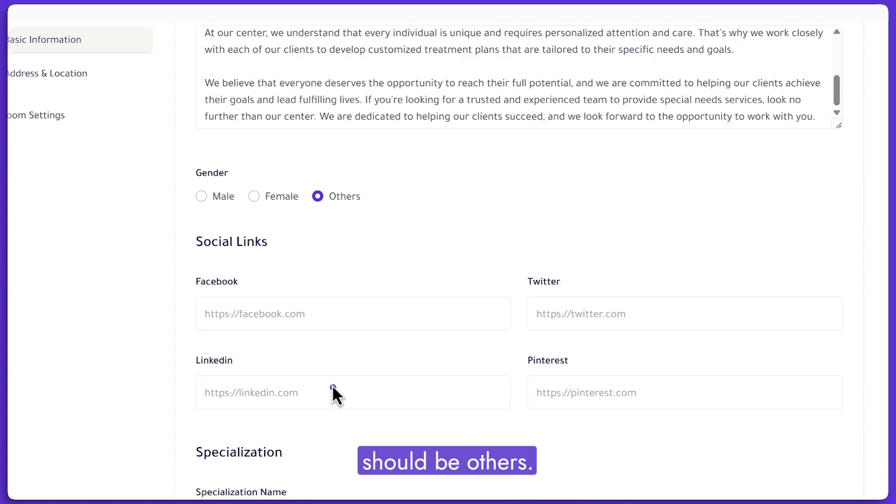
scroll(271, 294, "down", 1)
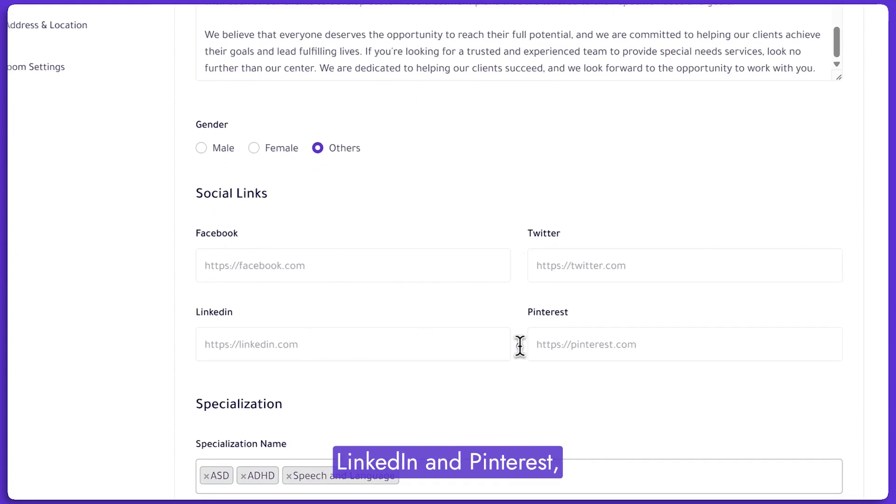
scroll(467, 373, "down", 1)
scroll(466, 370, "down", 2)
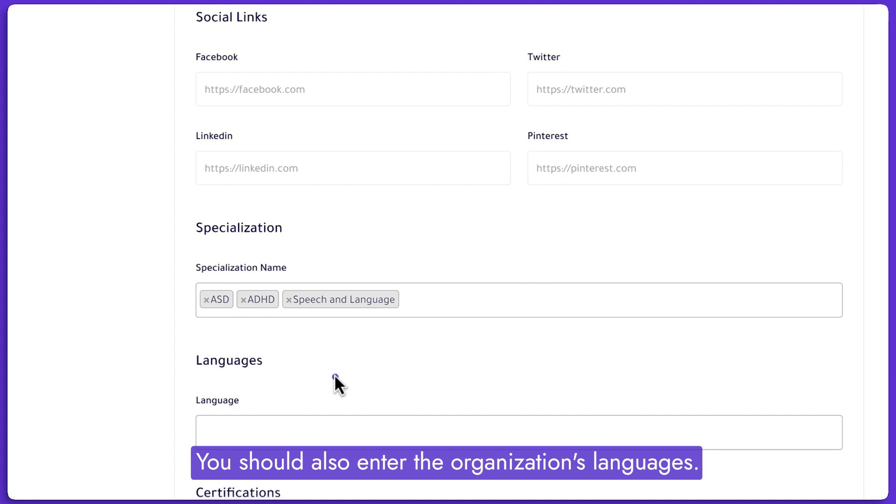
Add English and Arabic as the profile languages.
left_click(262, 426)
key("Return")
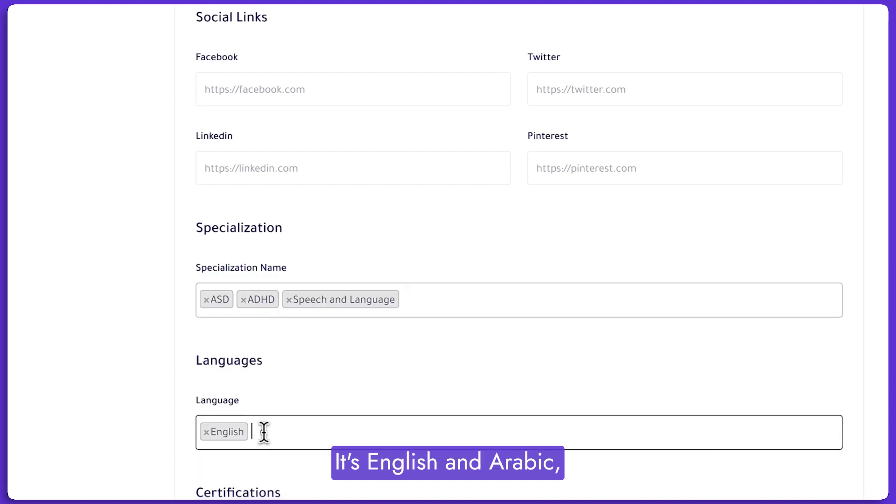
left_click(270, 431)
left_click(343, 388)
scroll(343, 391, "down", 3)
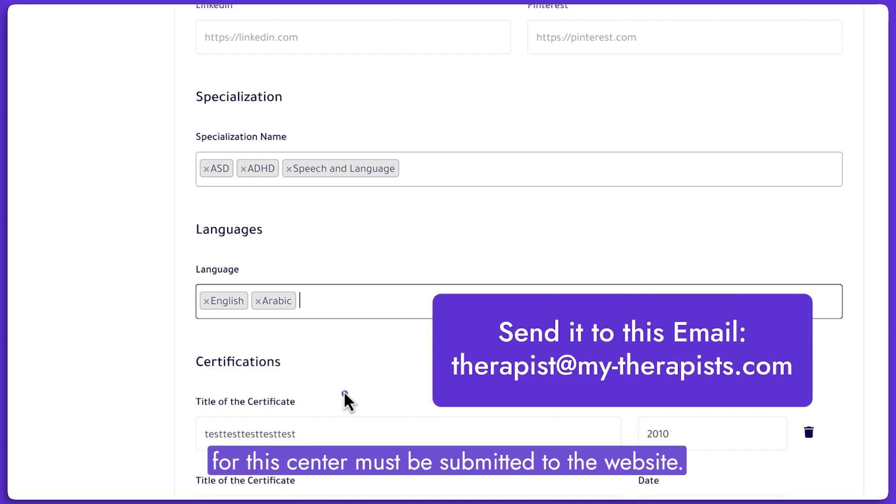
scroll(345, 393, "down", 2)
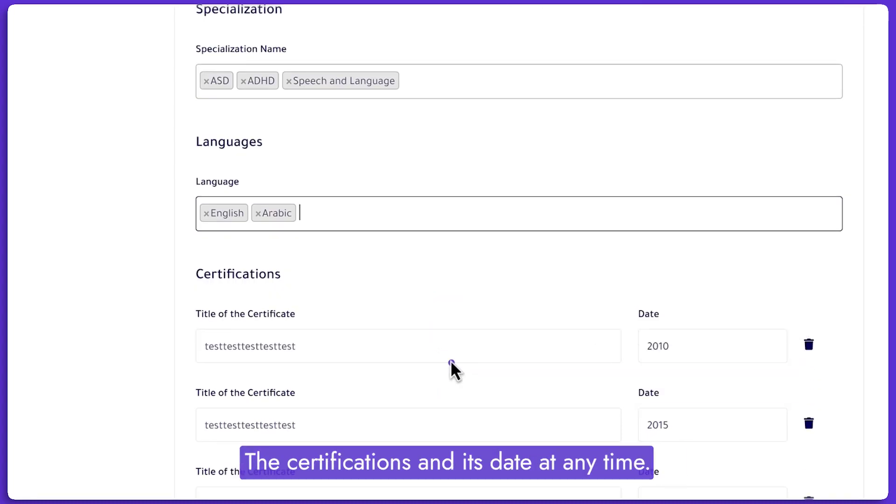
scroll(452, 368, "down", 4)
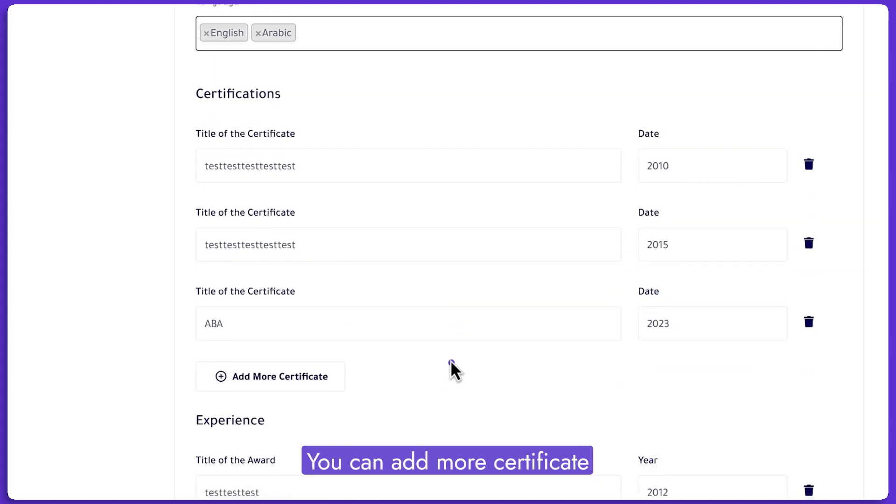
Add an empty certificate row and an empty award row, then save the profile.
left_click(315, 377)
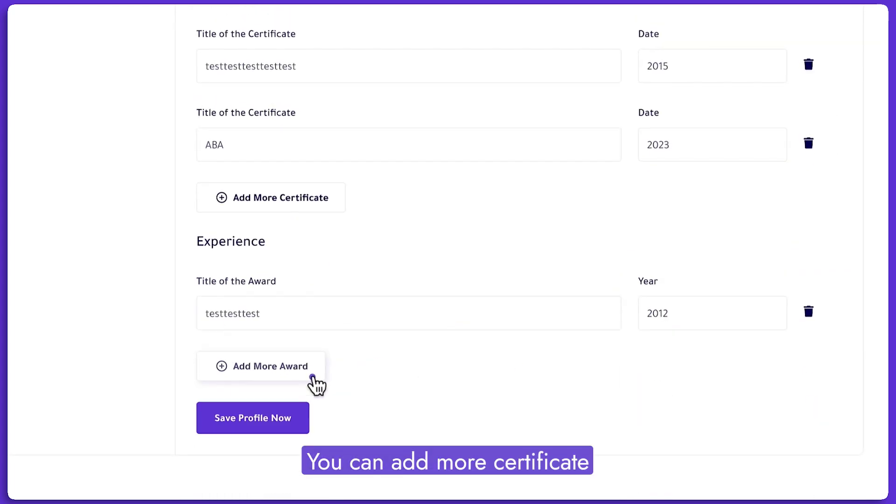
left_click(332, 371)
scroll(435, 330, "down", 2)
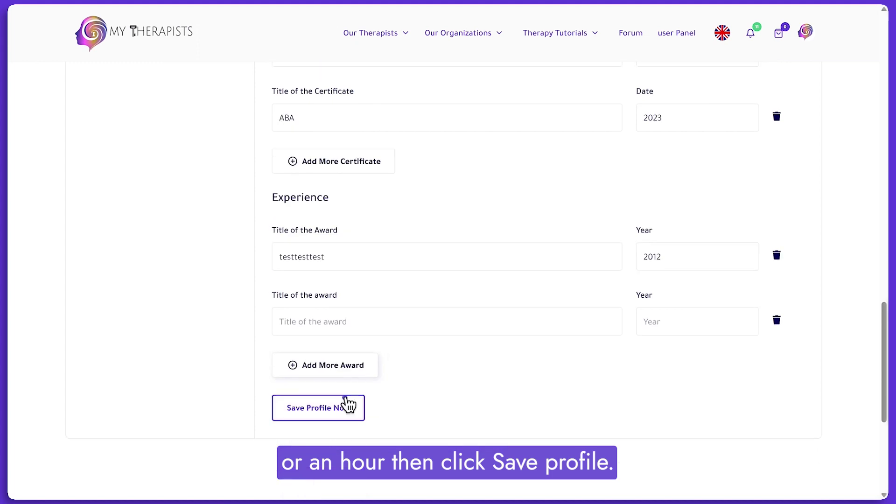
left_click(348, 405)
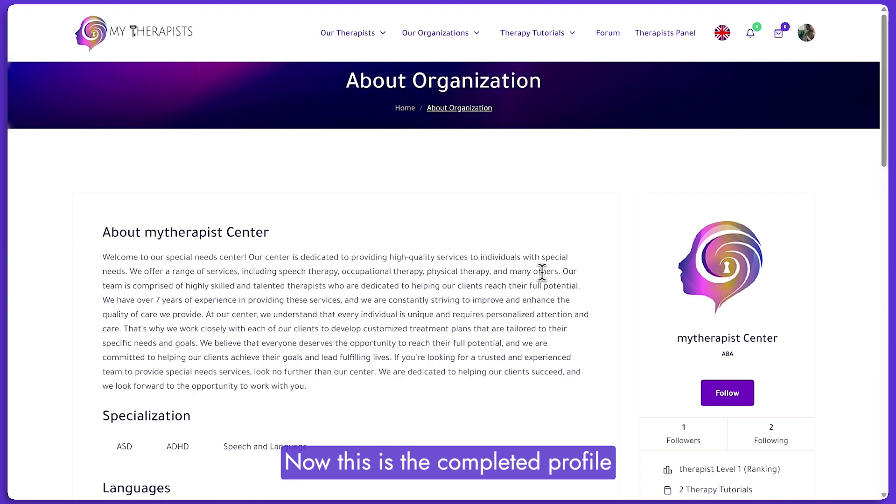
Scroll through the saved About Organization profile page.
scroll(232, 252, "down", 10)
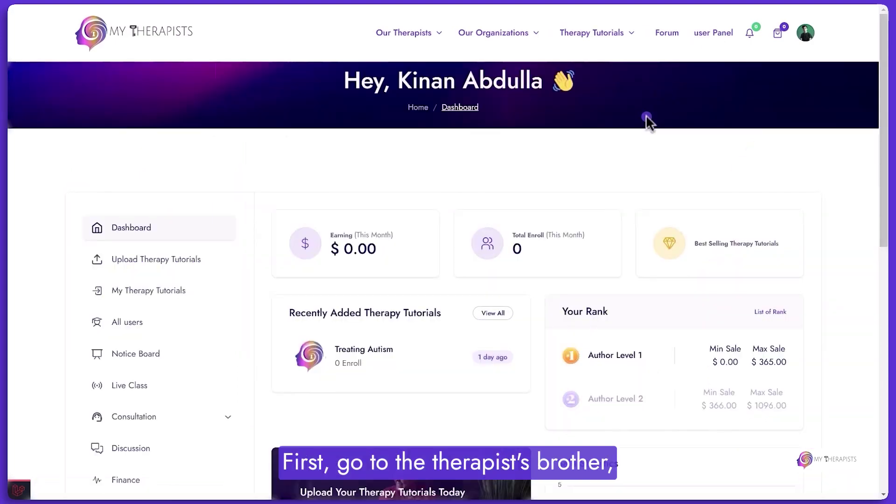
Open the Zoom Settings form from the sidebar.
scroll(187, 210, "down", 5)
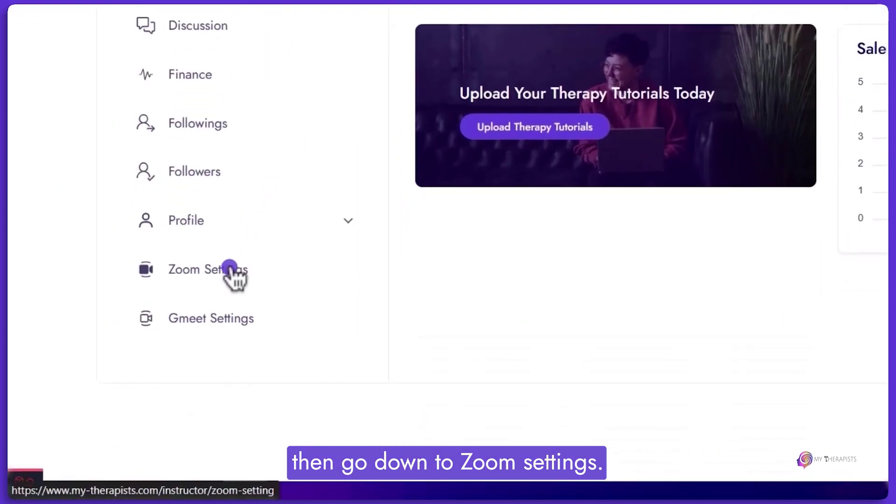
left_click(229, 269)
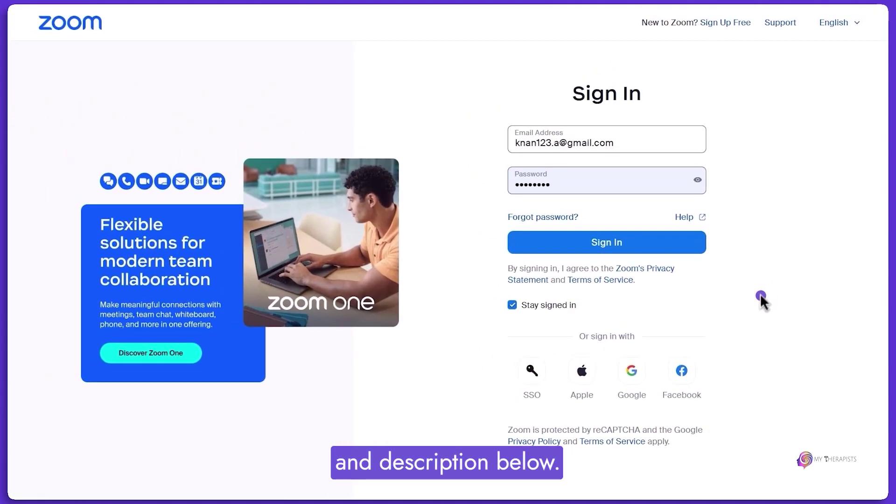
Sign in to Zoom and open the App Marketplace, accepting its terms of use.
left_click(623, 237)
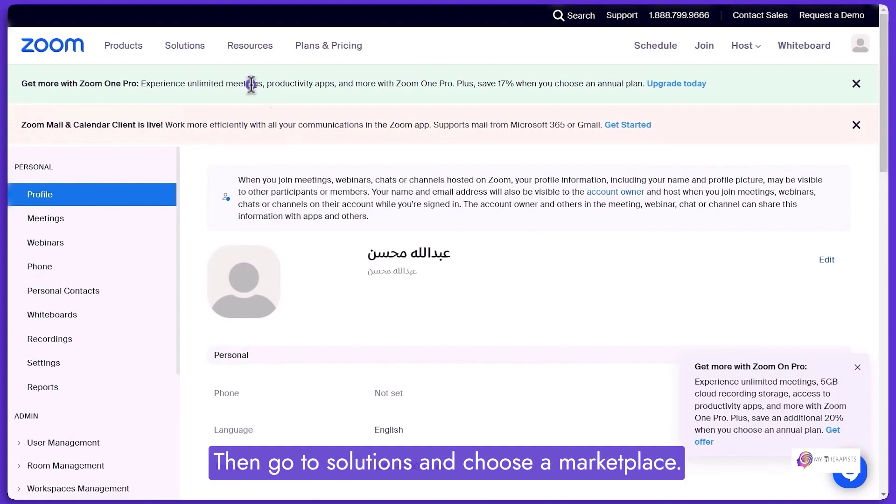
left_click(184, 45)
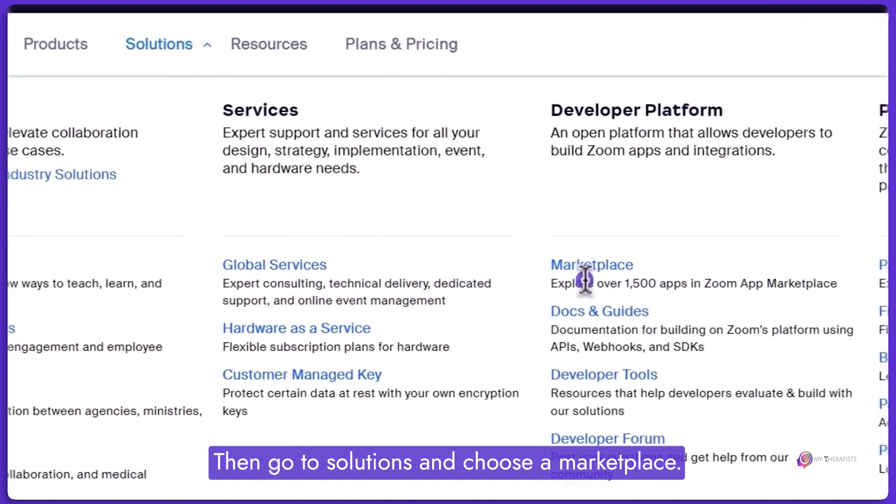
left_click(585, 267)
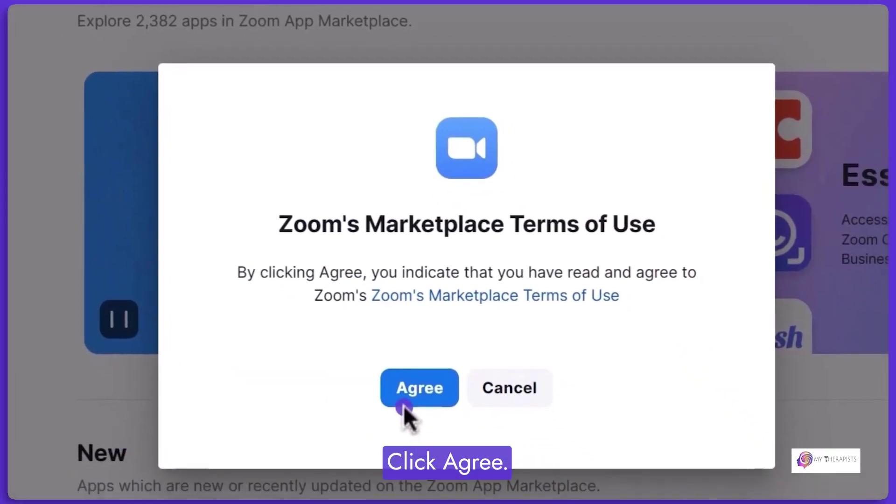
left_click(406, 394)
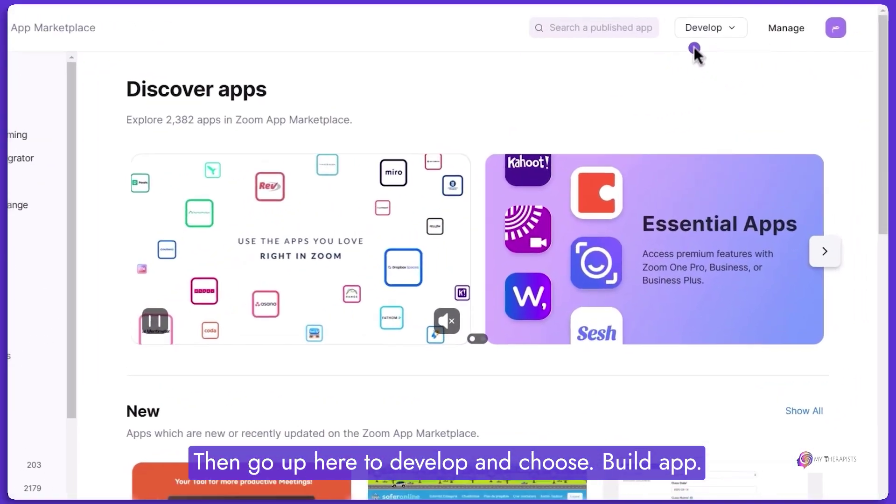
Start building a new app and agree to the API license terms.
left_click(736, 22)
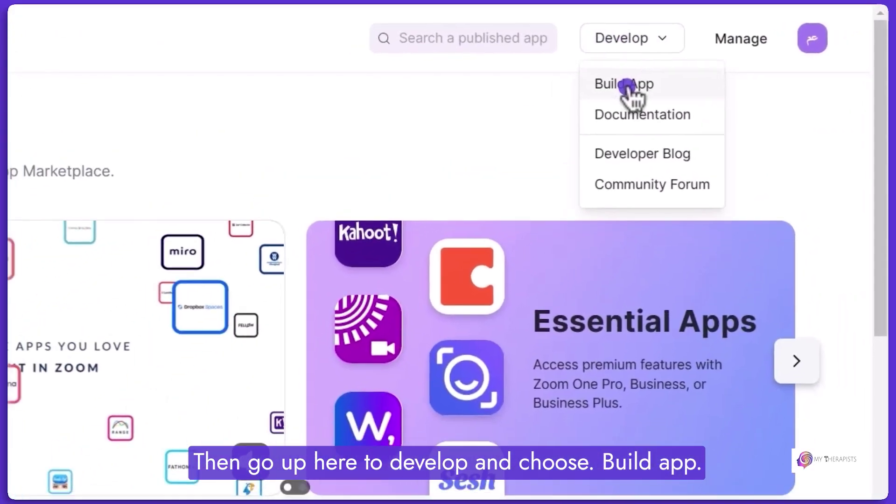
left_click(607, 91)
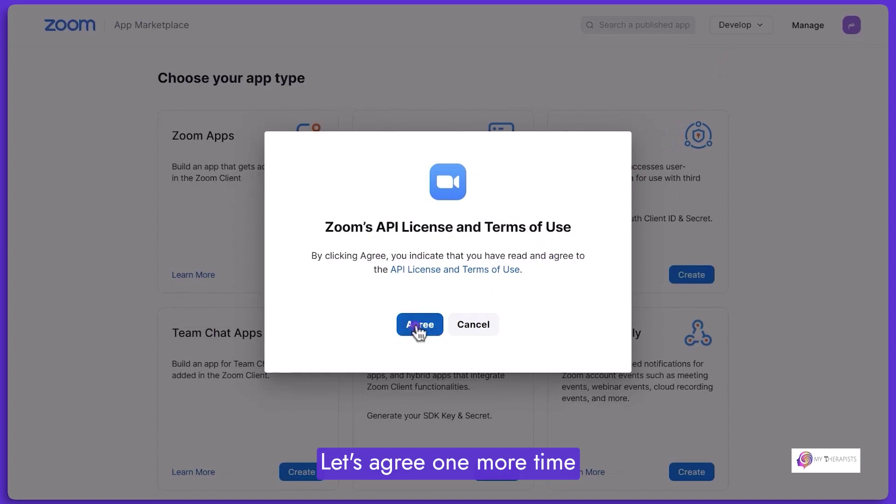
left_click(415, 328)
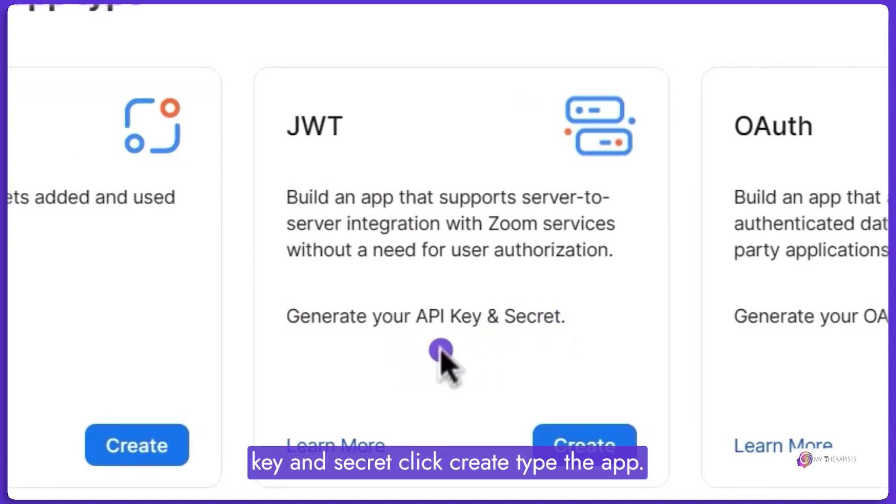
Create a JWT app named 'My Therapists'.
left_click(575, 448)
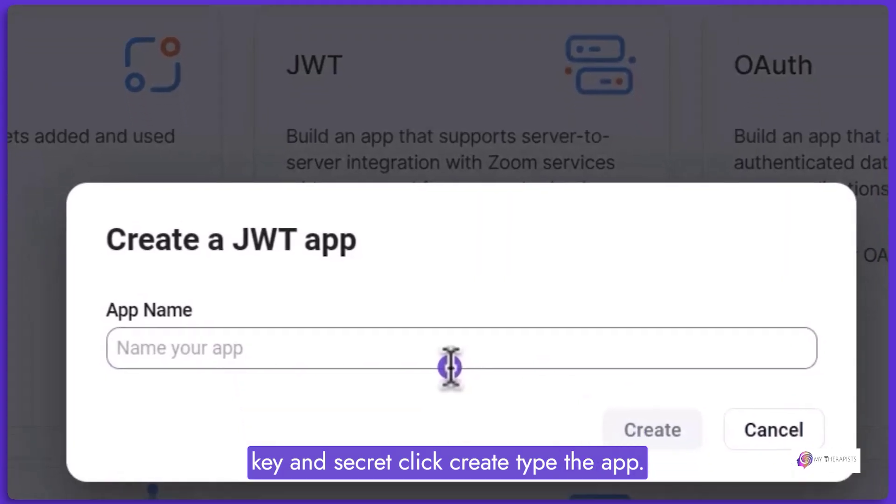
left_click(450, 361)
type("My ")
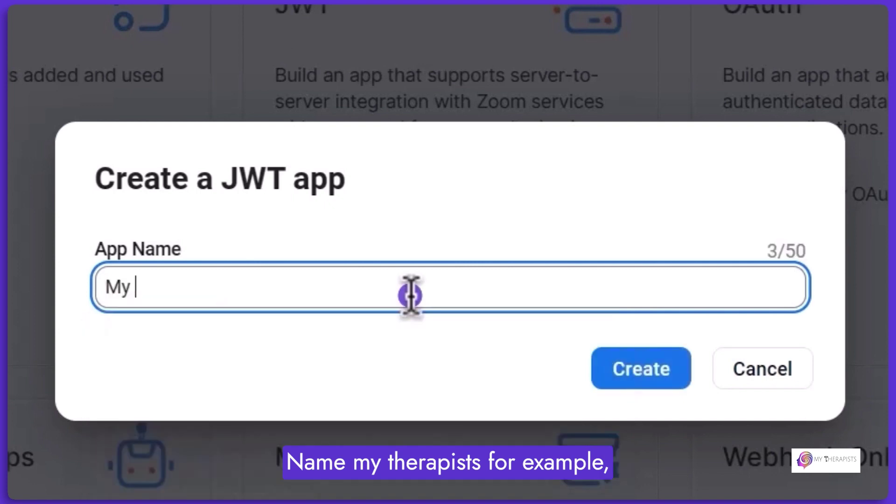
type("Therap")
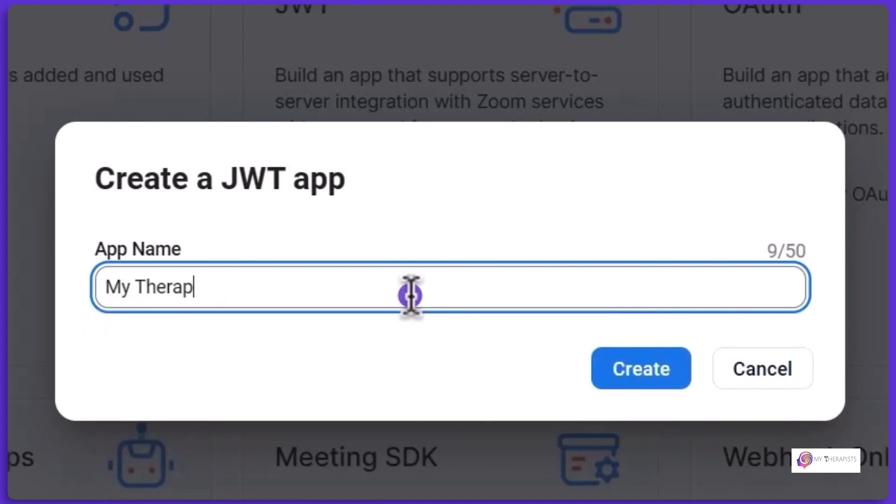
type("ists")
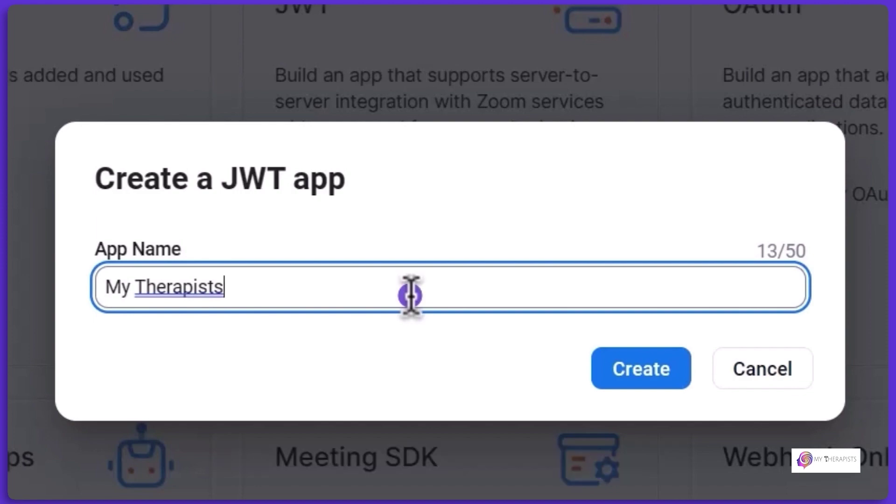
left_click(657, 373)
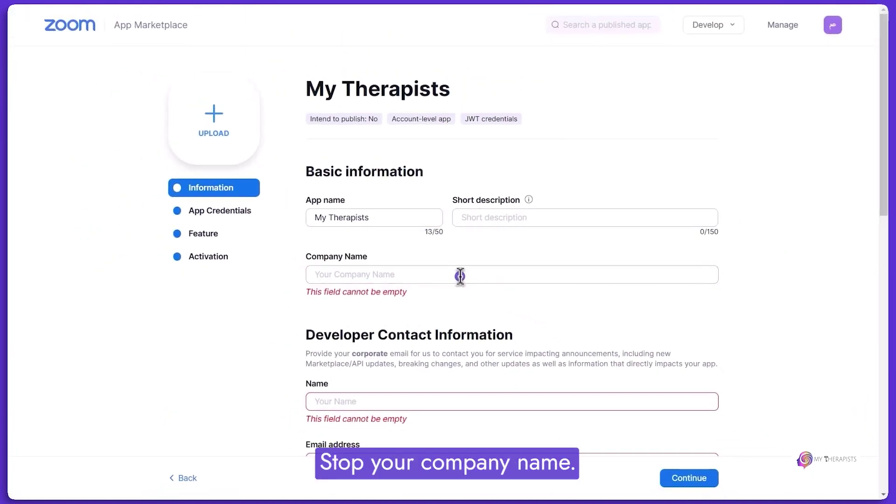
Fill in the company name and developer contact name from saved suggestions.
left_click(450, 281)
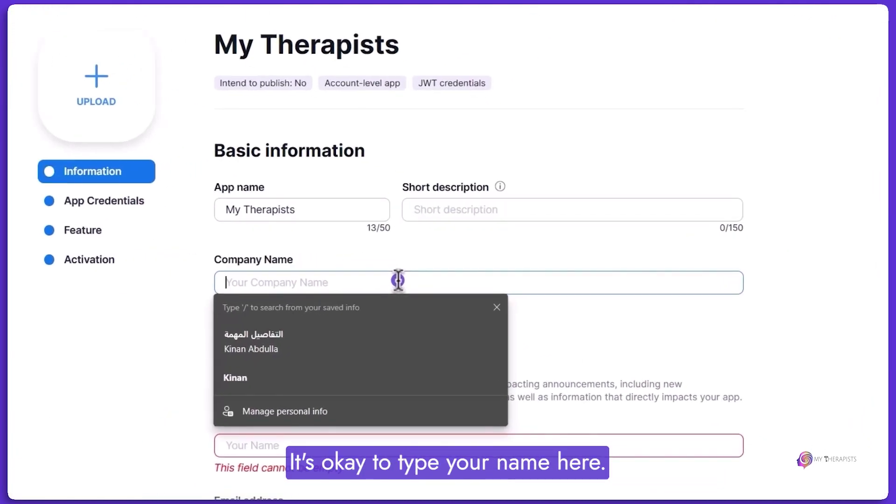
key("Down")
key("Down")
key("Return")
scroll(374, 280, "down", 3)
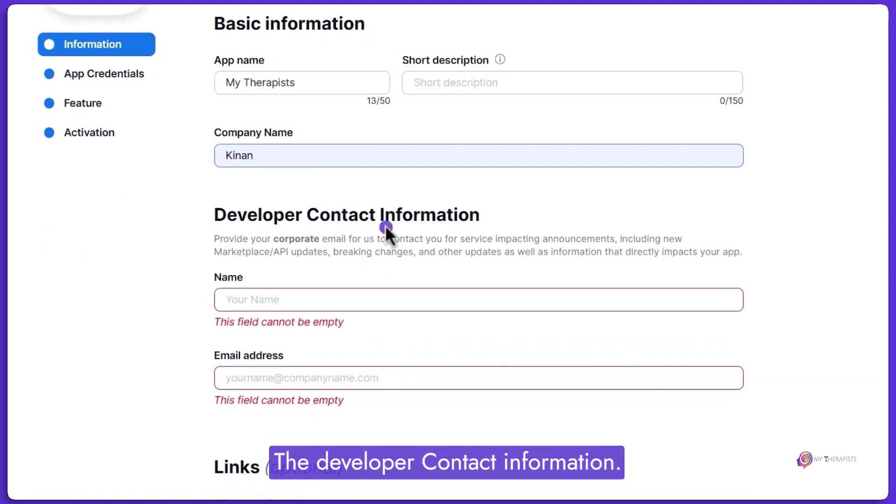
left_click(285, 299)
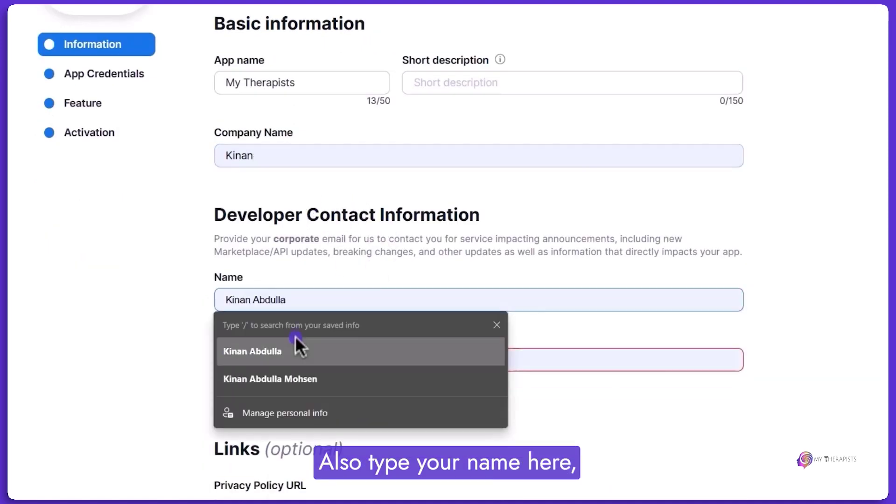
left_click(298, 348)
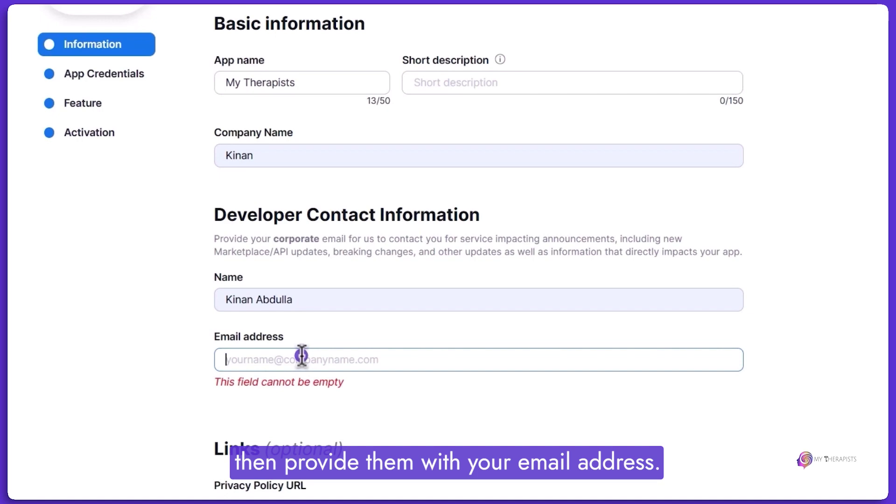
Enter the developer's contact e-mail, clear the wrongly autofilled Support URL, and continue to credentials.
key("Tab")
scroll(289, 215, "down", 8)
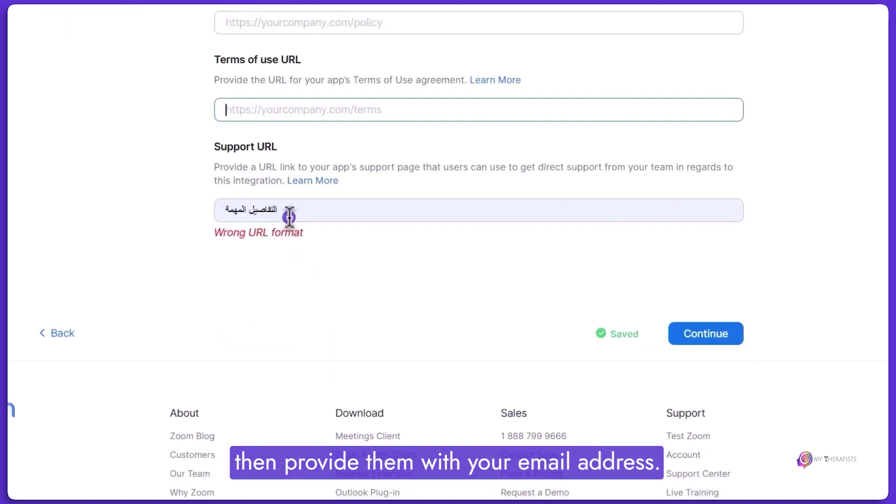
triple_click(289, 216)
key("BackSpace")
scroll(323, 236, "up", 5)
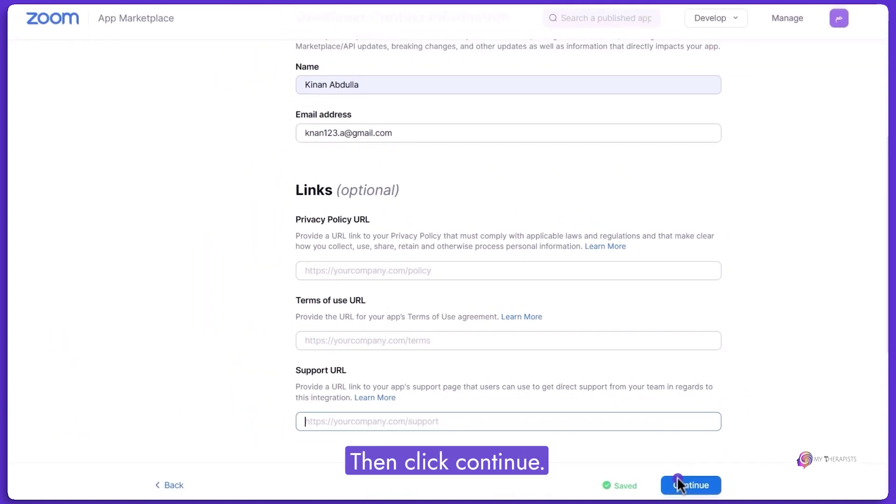
left_click(676, 483)
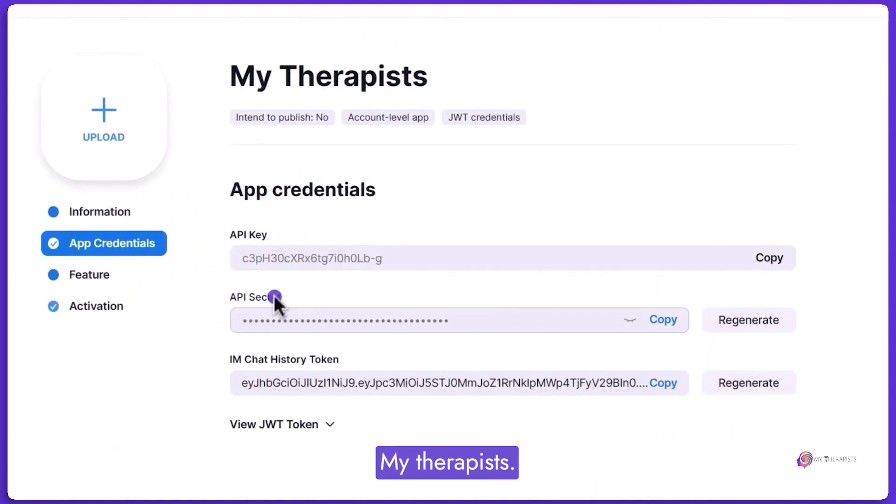
Paste the JWT app's API key and API secret into the Zoom Settings fields.
left_click(788, 259)
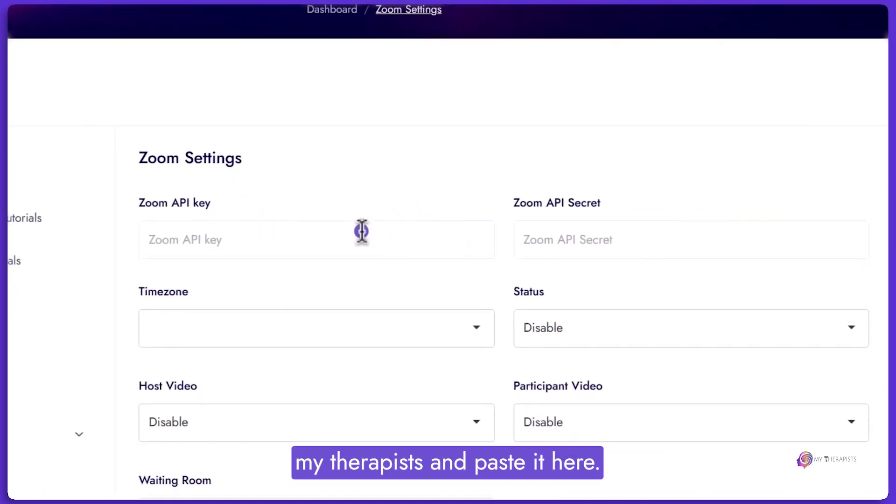
left_click(266, 240)
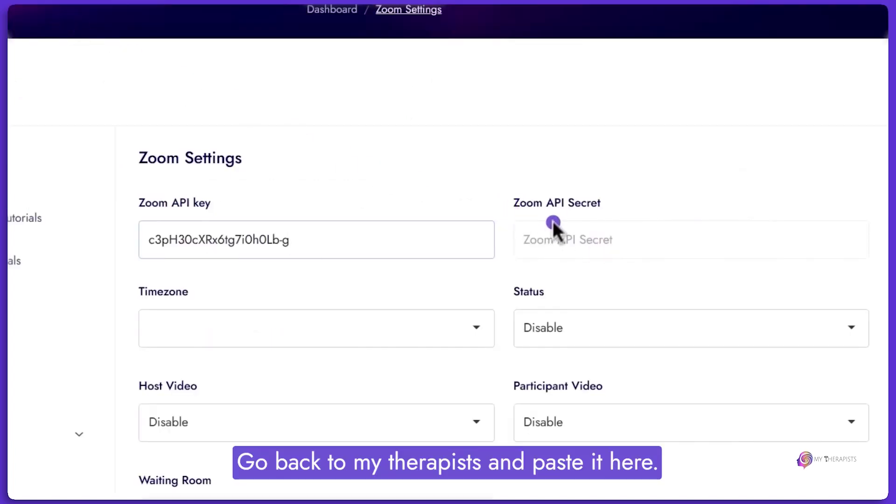
left_click(553, 224)
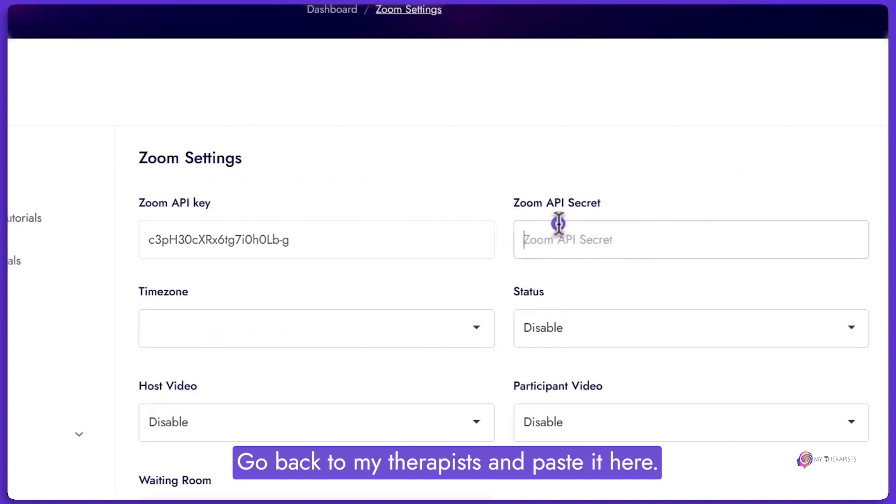
key("ctrl+v")
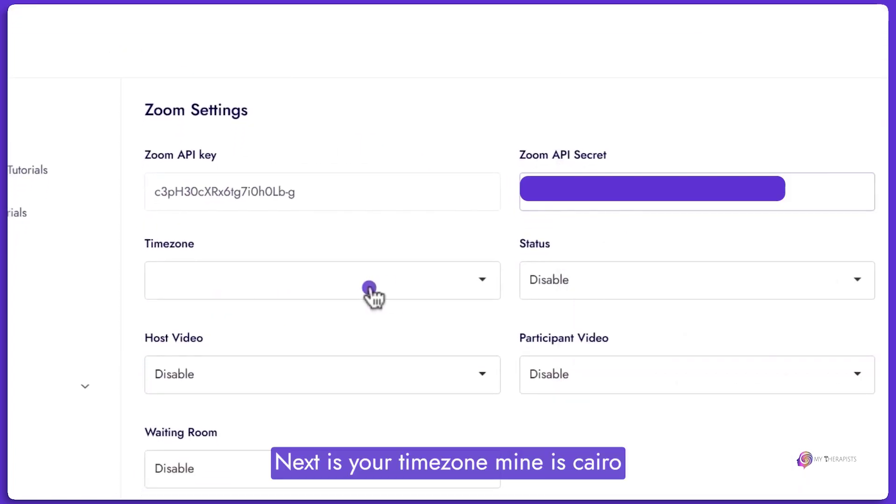
Save Zoom settings with Africa/Cairo timezone, Active status, host video enabled, waiting room disabled.
left_click(360, 292)
scroll(354, 359, "up", 10)
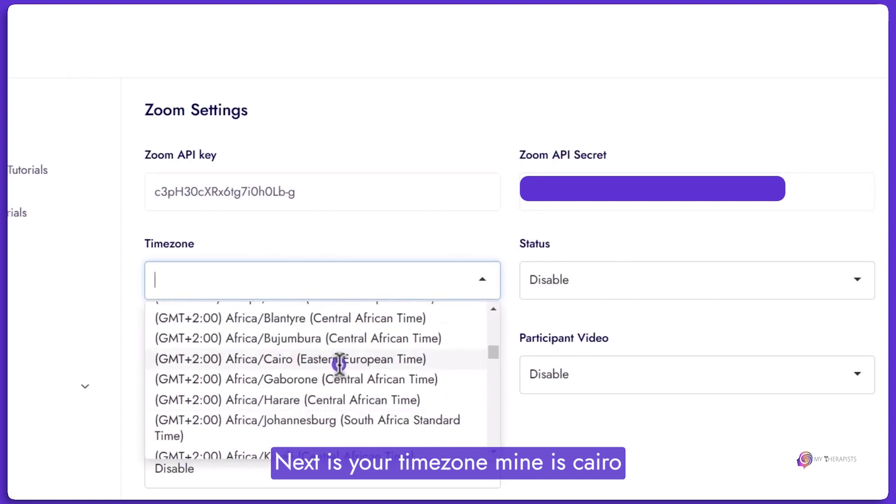
left_click(339, 359)
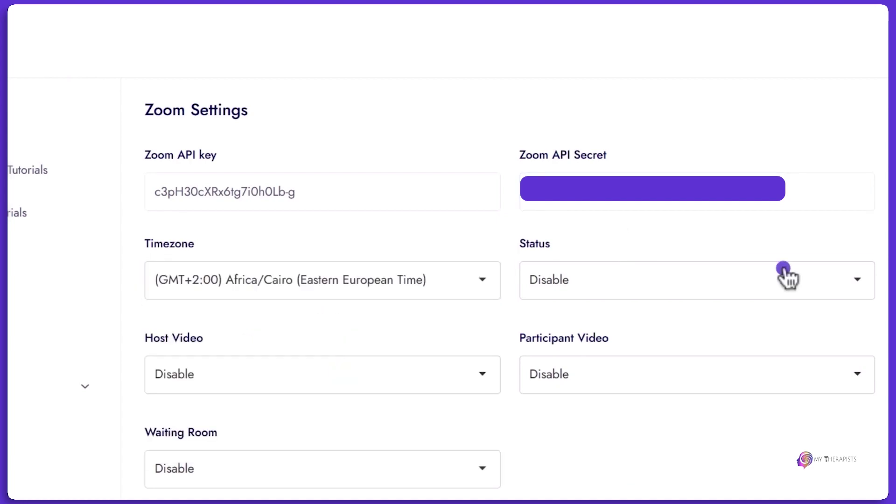
left_click(570, 276)
left_click(554, 314)
scroll(550, 316, "down", 5)
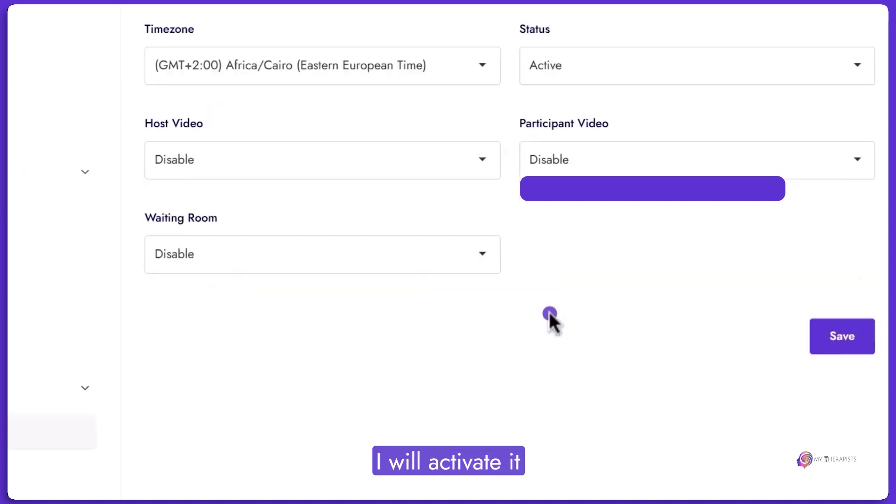
left_click(214, 150)
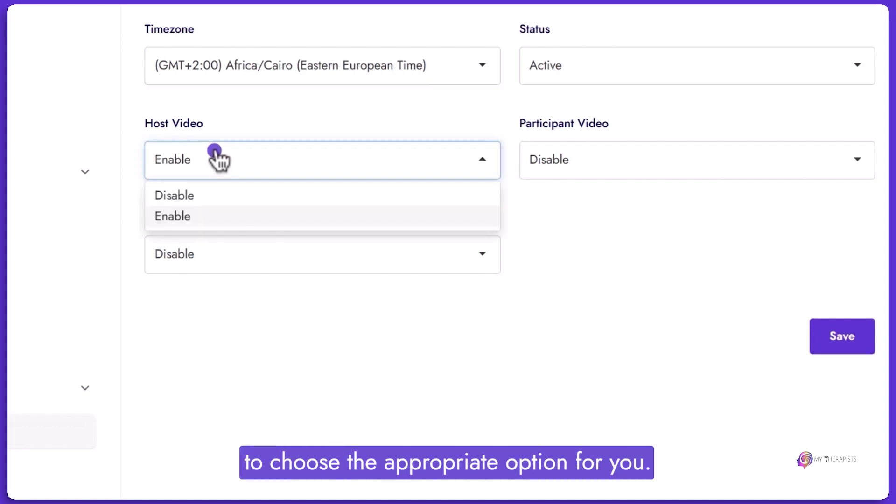
left_click(180, 212)
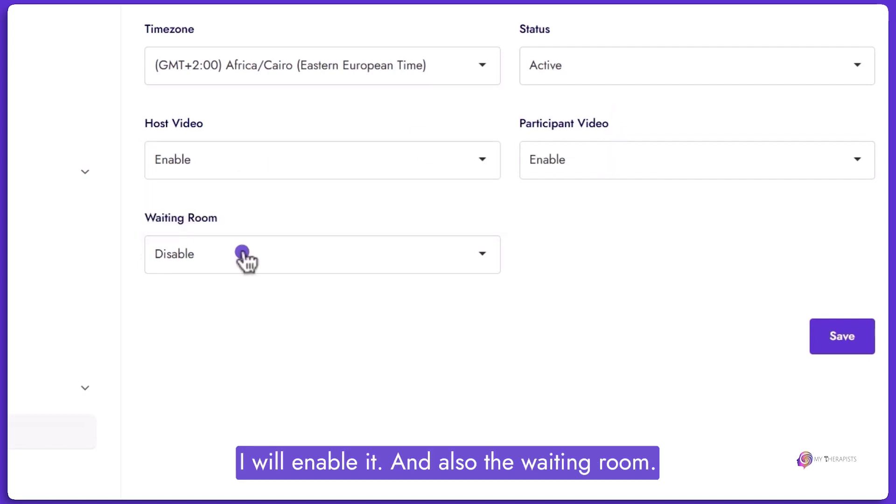
left_click(242, 254)
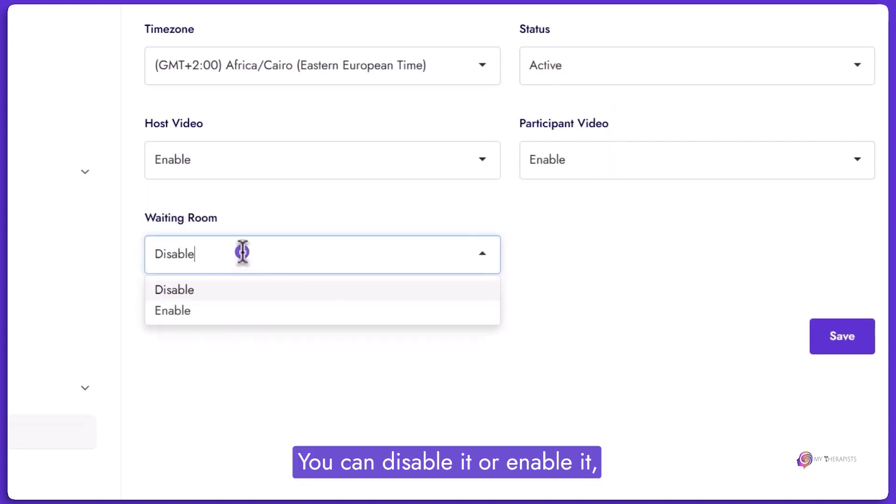
left_click(136, 48)
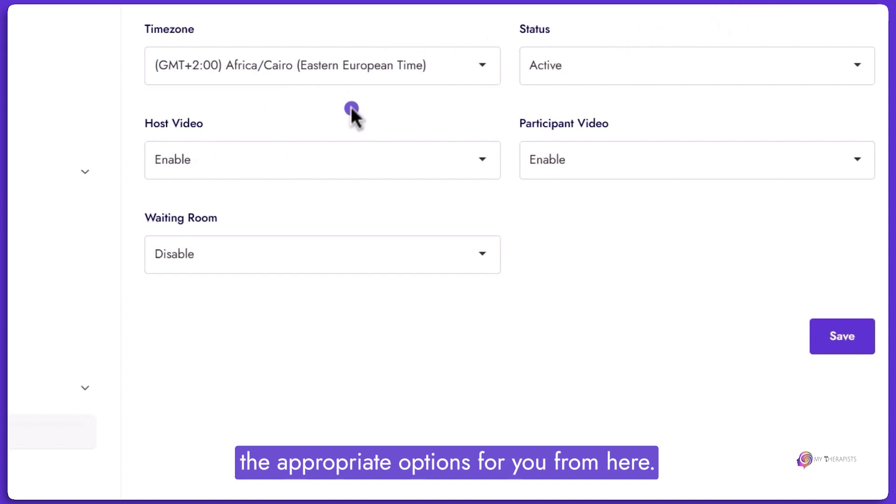
left_click(845, 344)
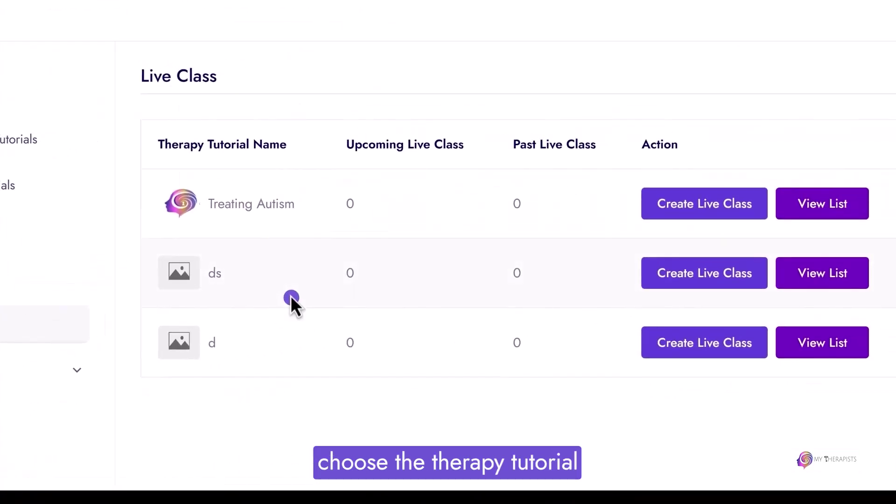
Set up a tutorial live class hosted on Zoom, generate its Zoom link, and create the meeting.
left_click(724, 206)
left_click(339, 123)
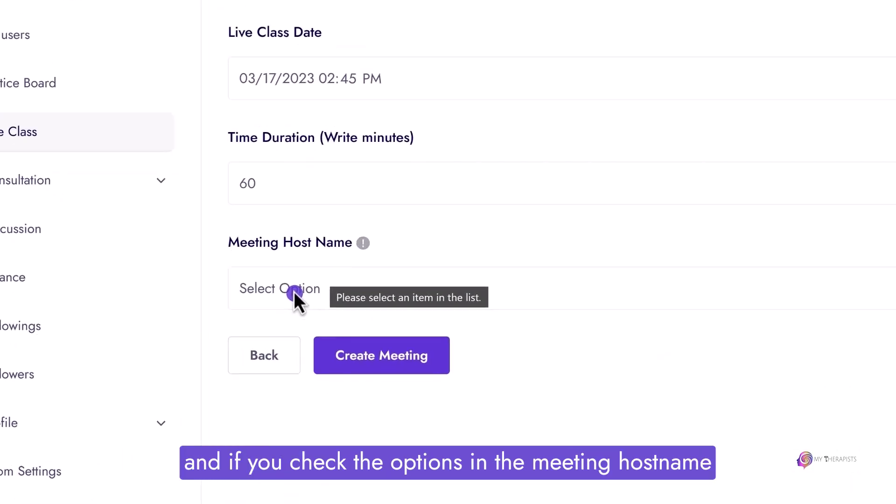
left_click(287, 278)
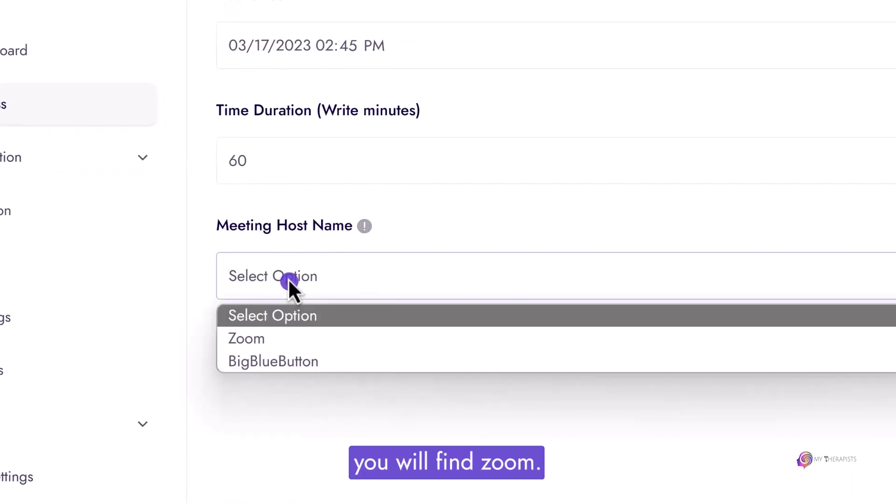
left_click(275, 343)
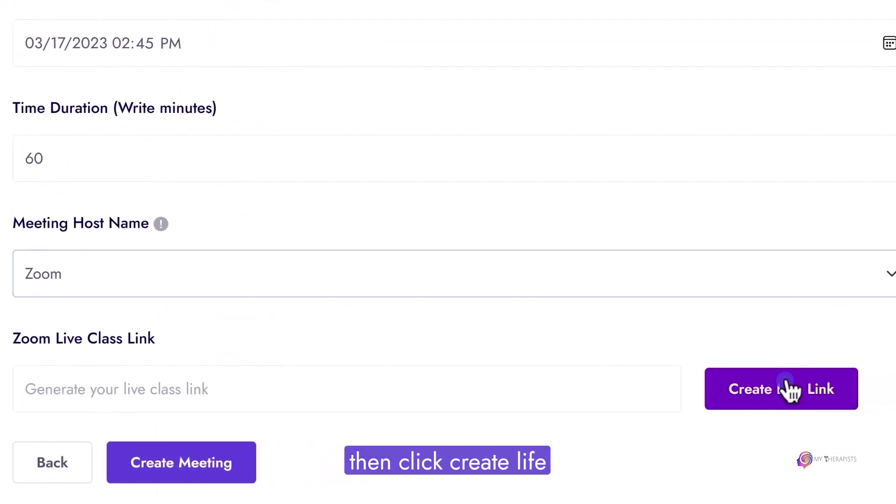
left_click(877, 391)
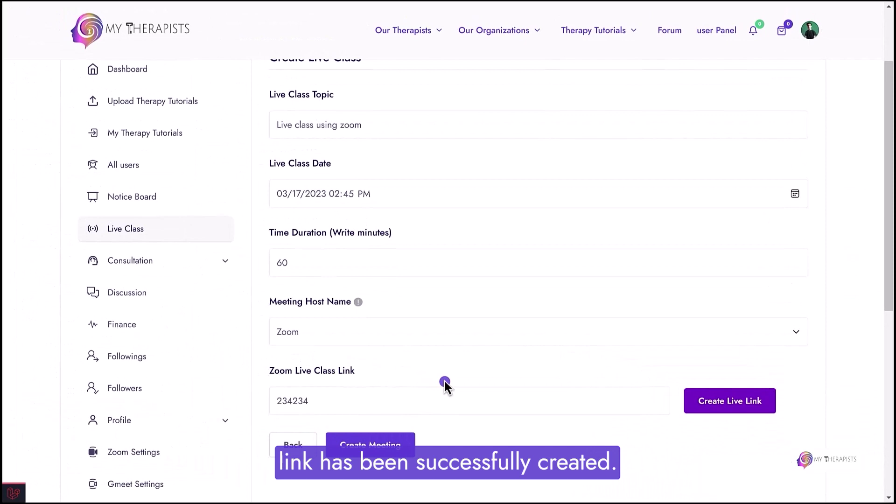
left_click(405, 444)
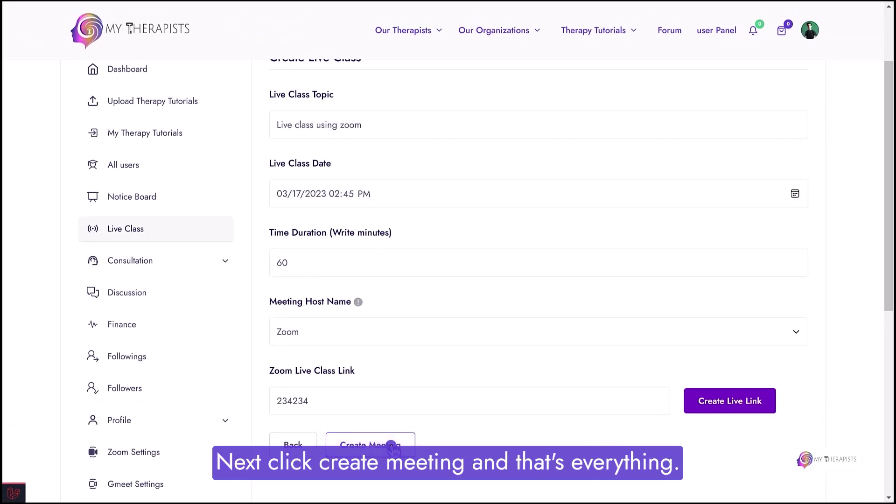